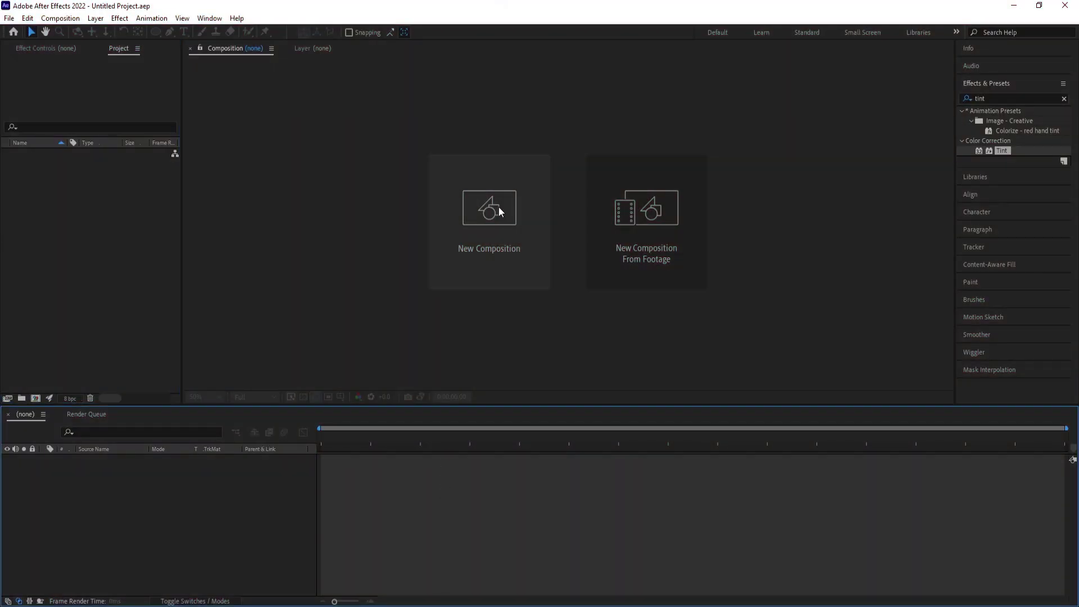
Step: Create a composition named Main Animation with a black background and display its Title/Action Safe guides
left_click(496, 156)
type("Main Animation")
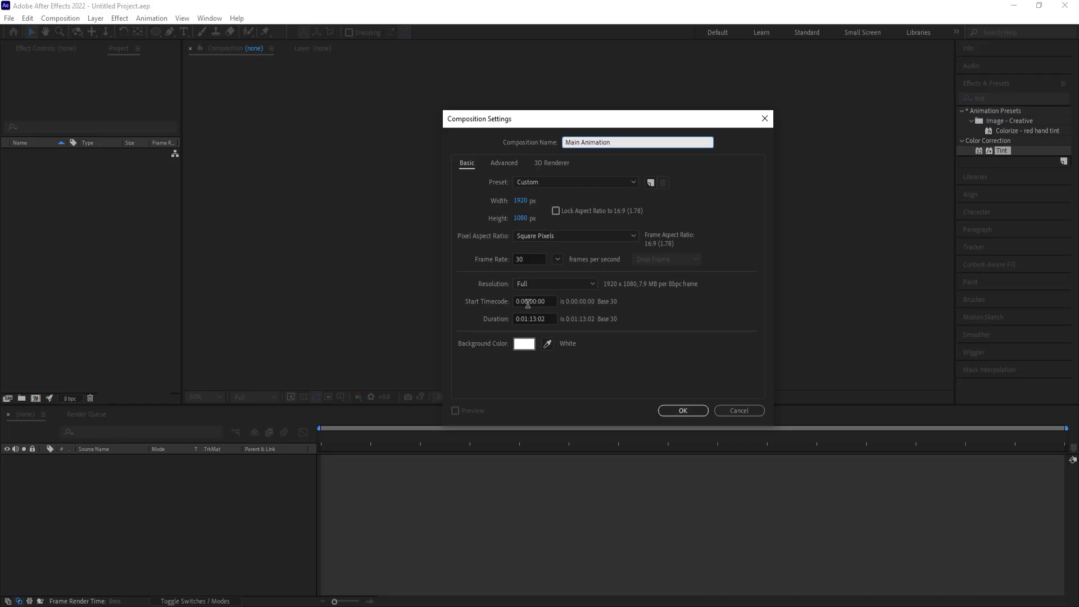
left_click(524, 343)
left_click(775, 453)
left_click(768, 469)
left_click(1010, 325)
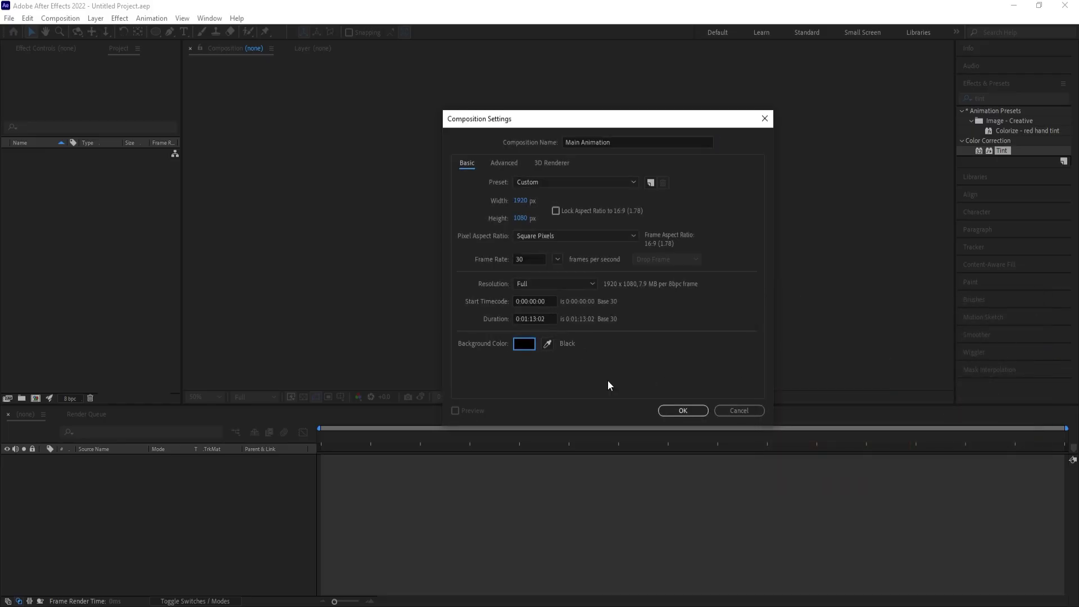
left_click(692, 412)
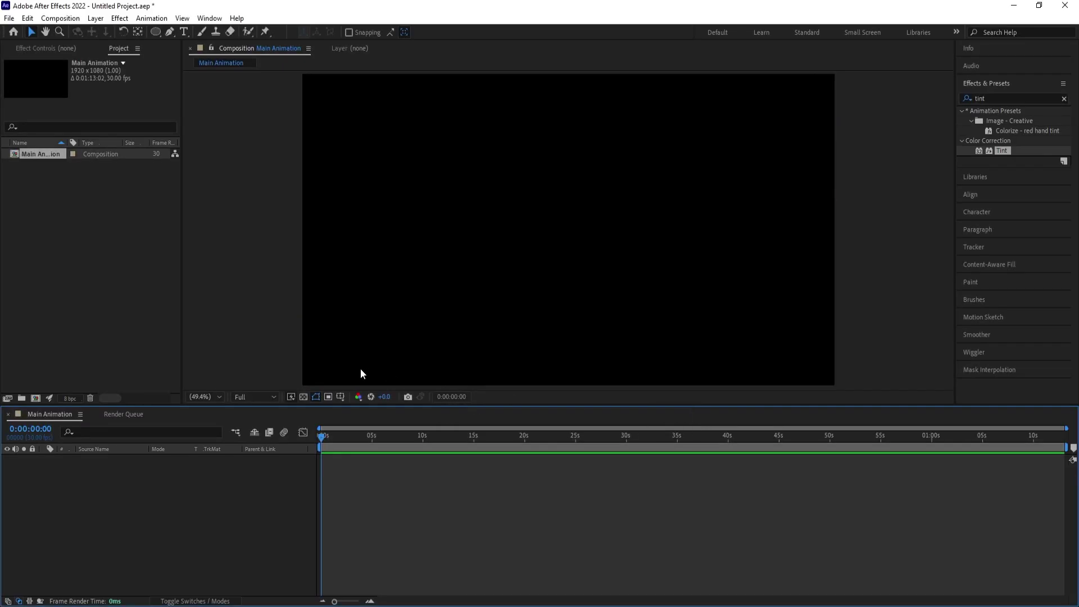
left_click(340, 397)
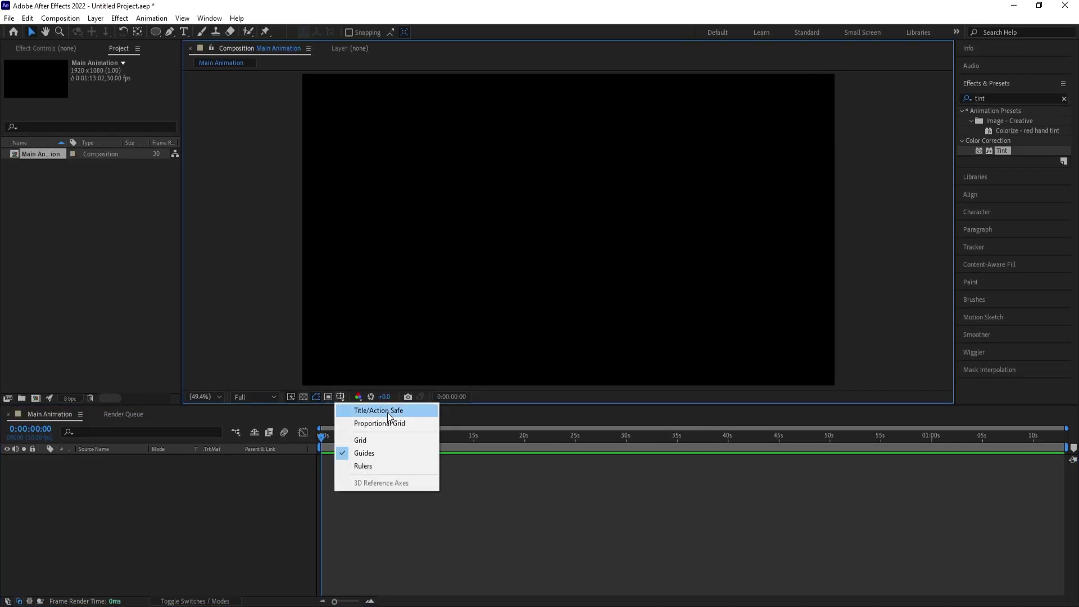
left_click(387, 412)
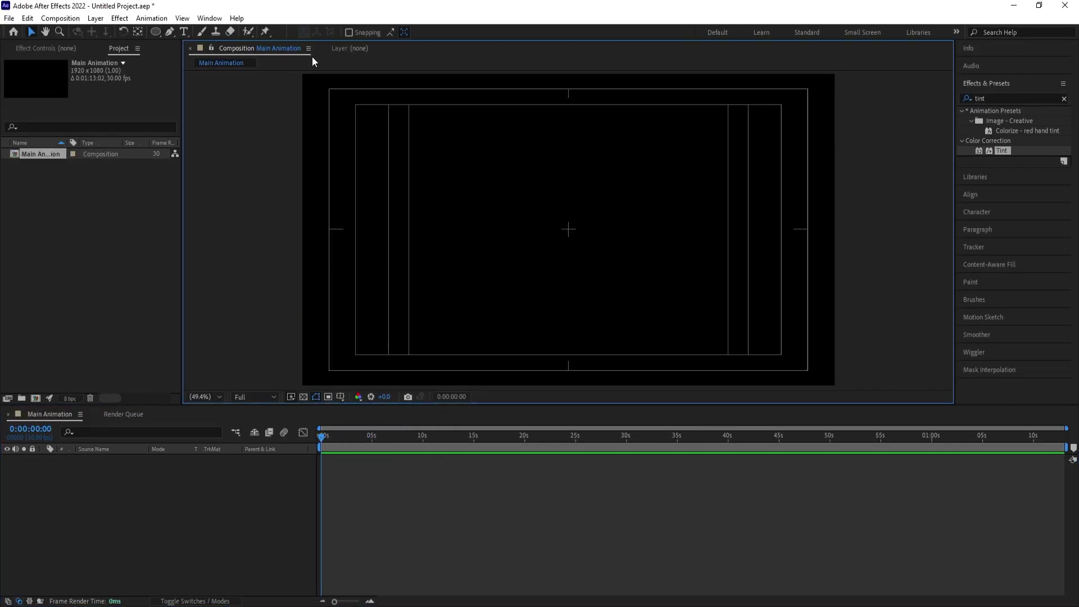
Step: Add a text layer reading "Moving ideas turn truly creative" near the middle of the composition
left_click(977, 212)
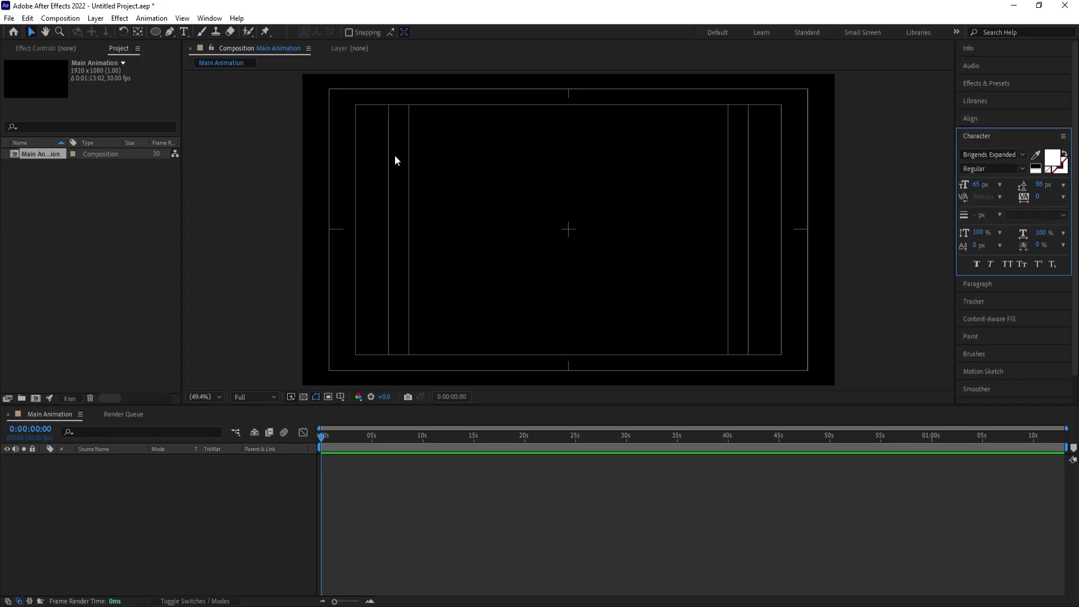
left_click(184, 32)
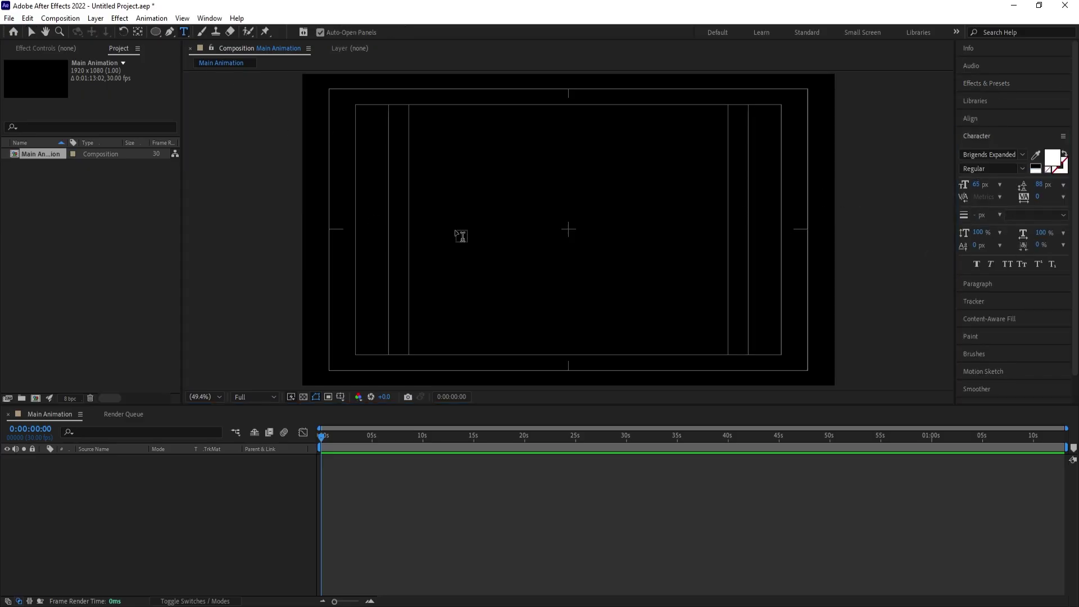
left_click(456, 230)
type("Moving ideas turn truly creative")
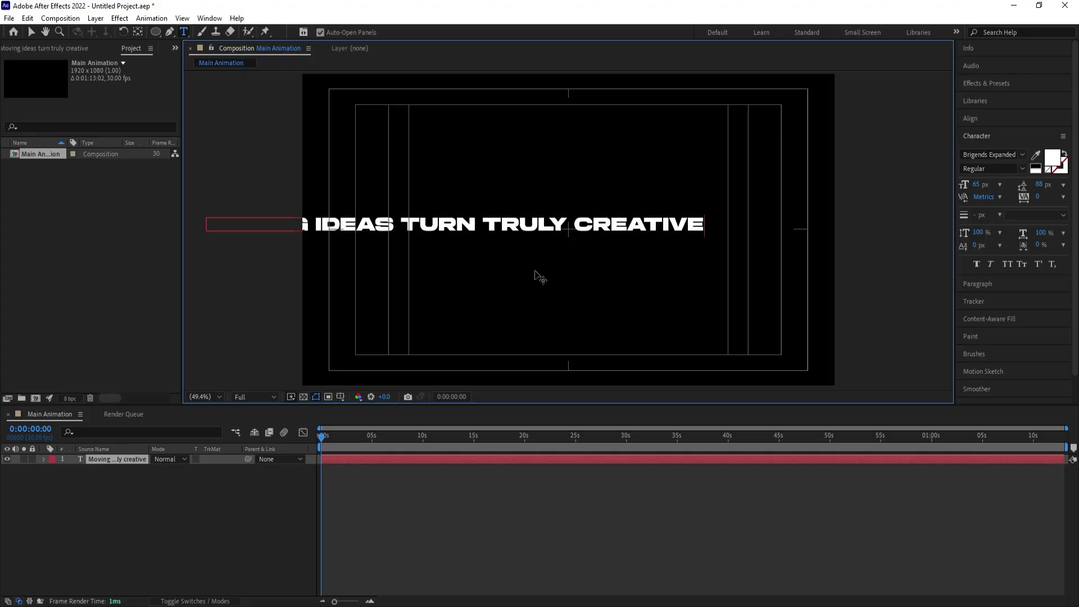
Step: Set the font of the whole "Moving ideas turn truly creative" line to Cambria Math
key("ctrl+a")
left_click(1023, 156)
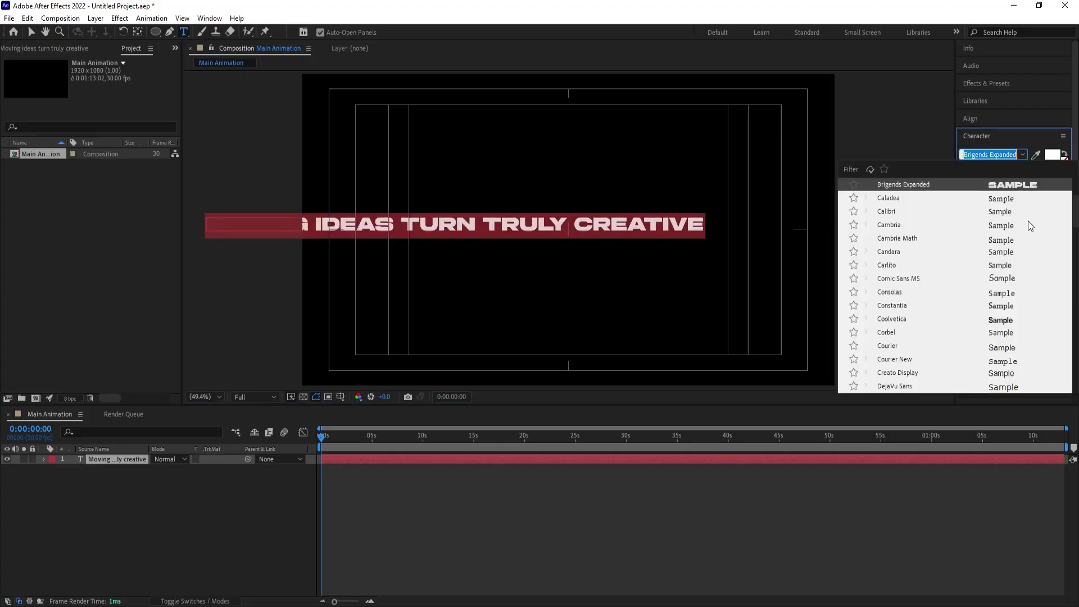
left_click(1006, 241)
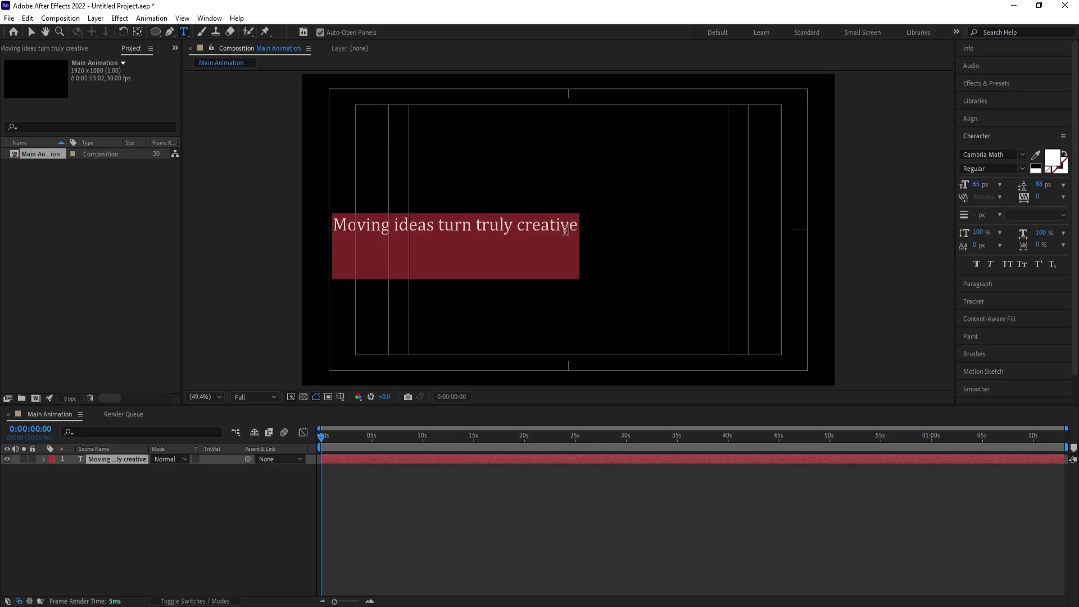
left_click(177, 506)
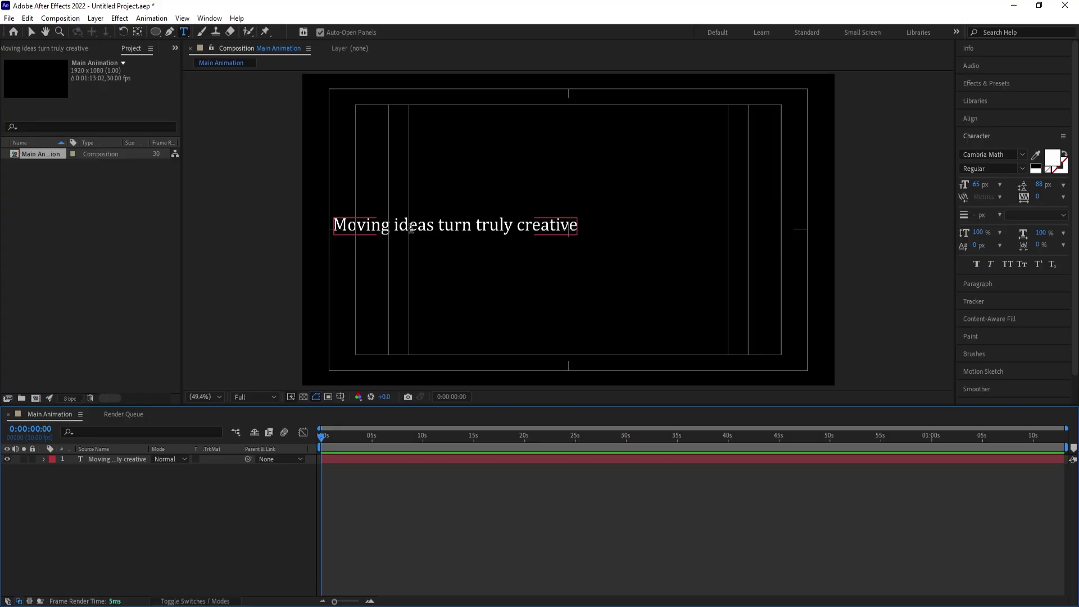
Step: Move the "Moving ideas turn truly creative" text to the upper-left corner of the composition frame
left_click(115, 464)
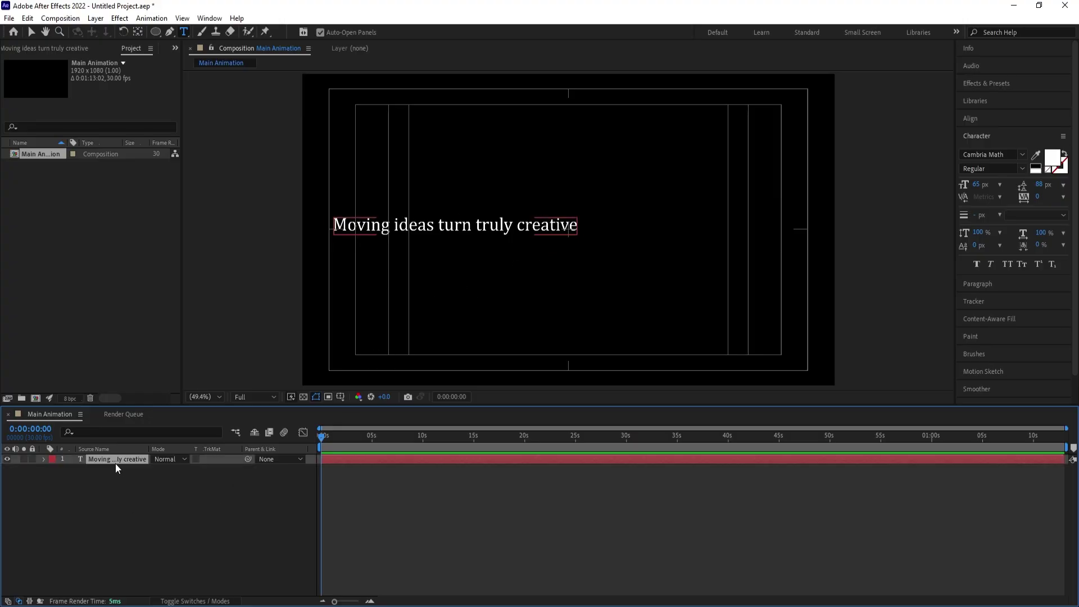
key("v")
left_click_drag(368, 231, 347, 98)
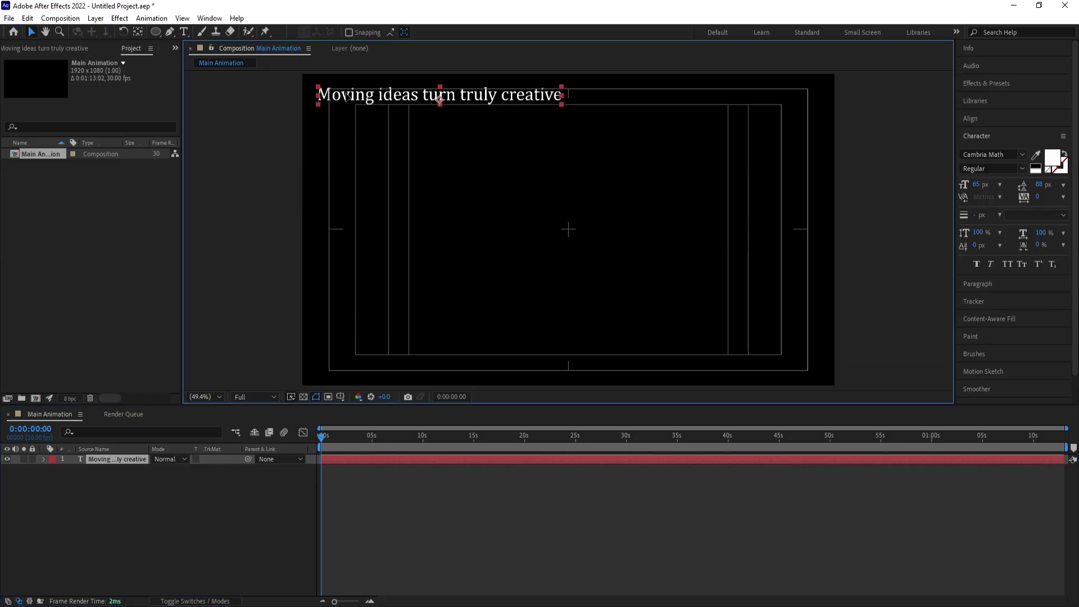
left_click(159, 477)
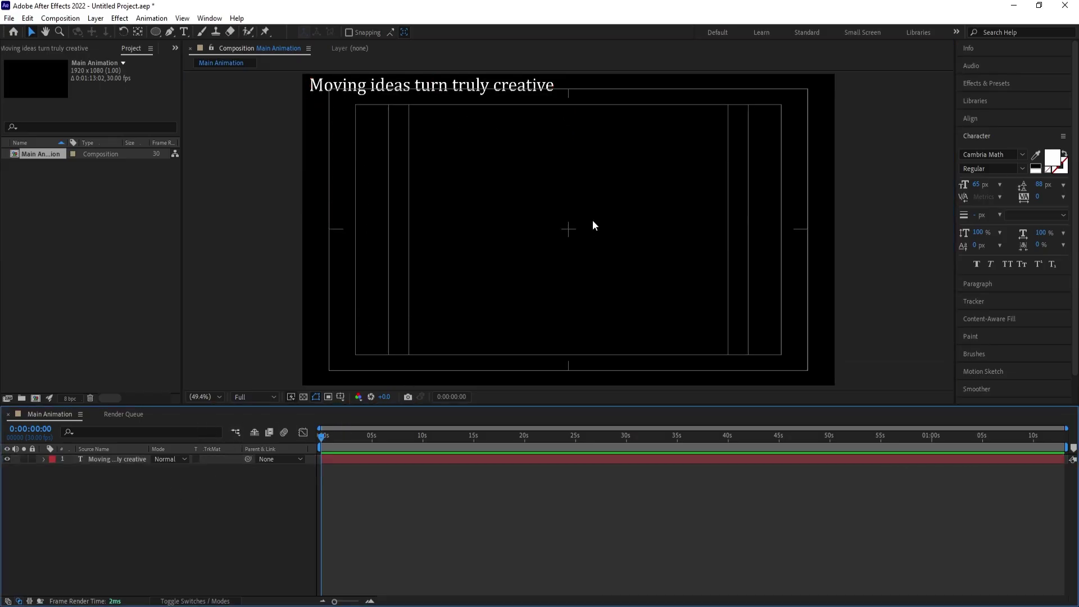
Step: Add a second text layer reading "Creative" near the centre of the composition
key("ctrl+t")
left_click(515, 236)
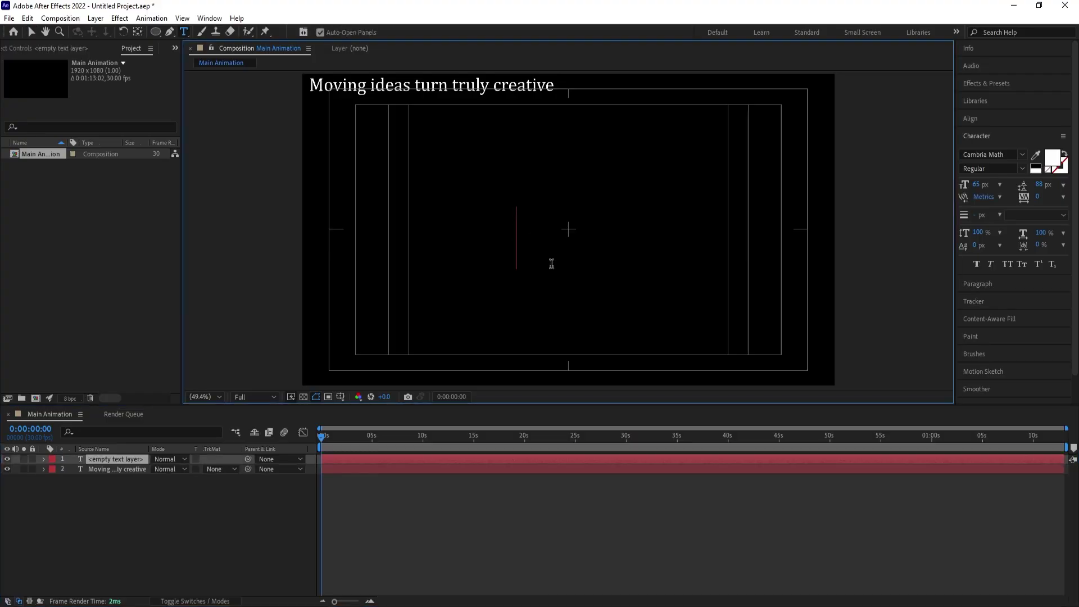
type("Crea")
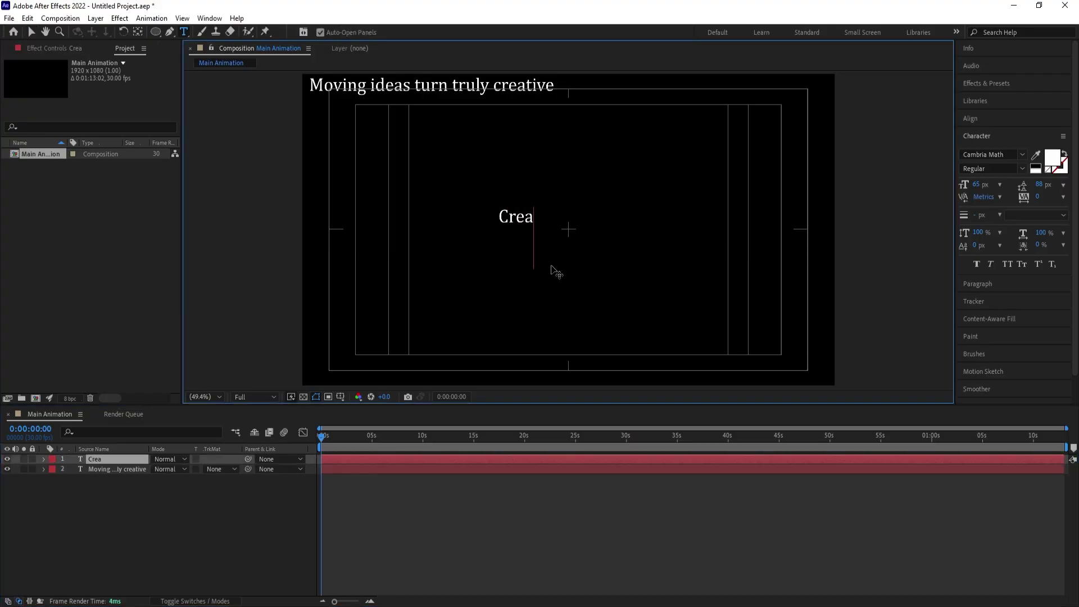
key("ctrl+a")
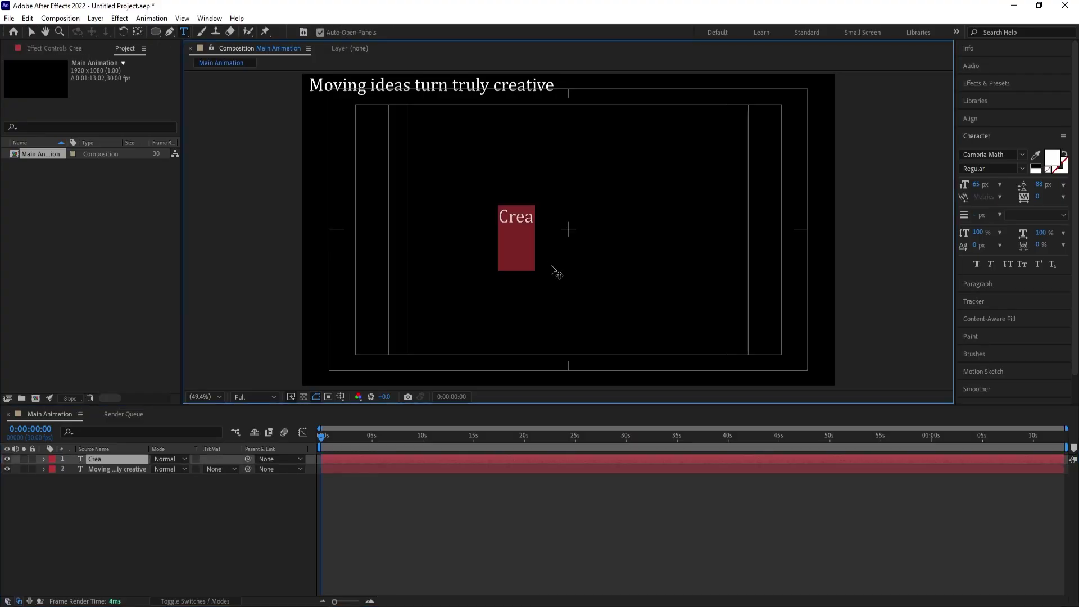
type("Crea")
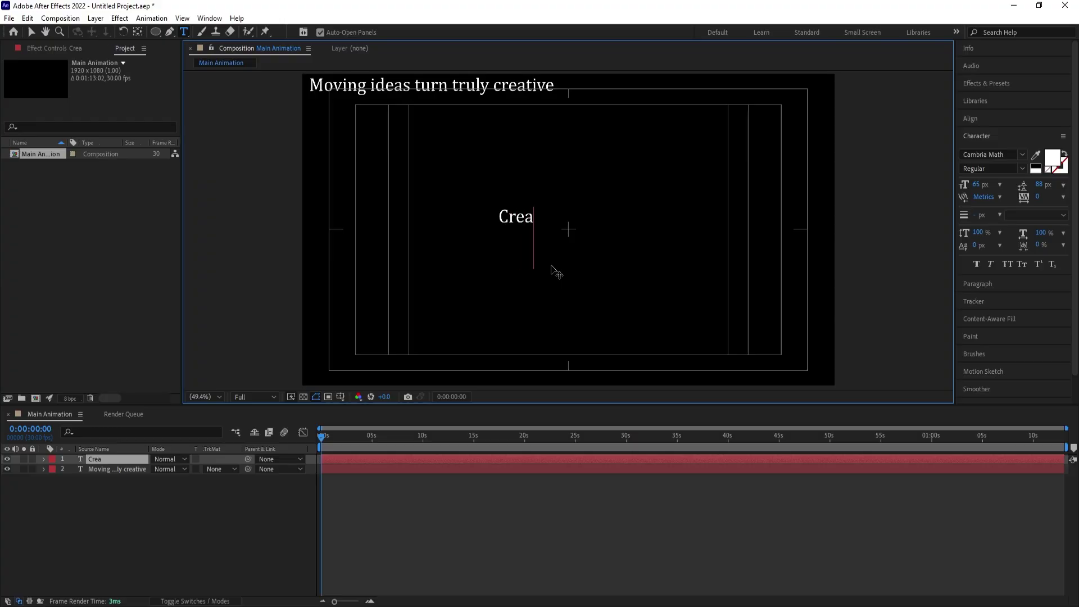
type("tive")
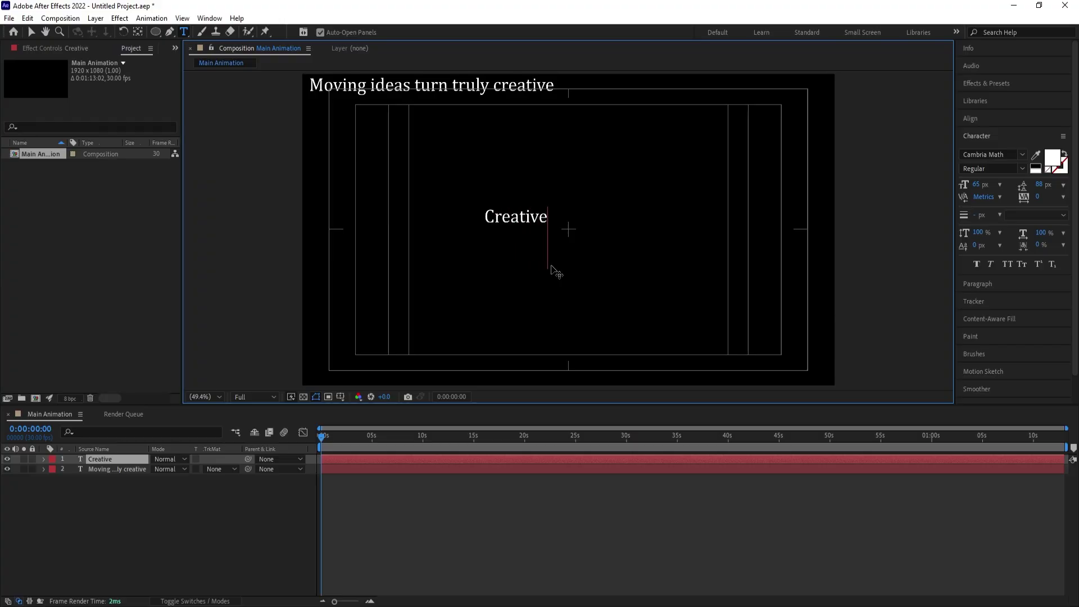
Step: Try the MS Sans Serif font on the "Creative" text layer
left_click(100, 459)
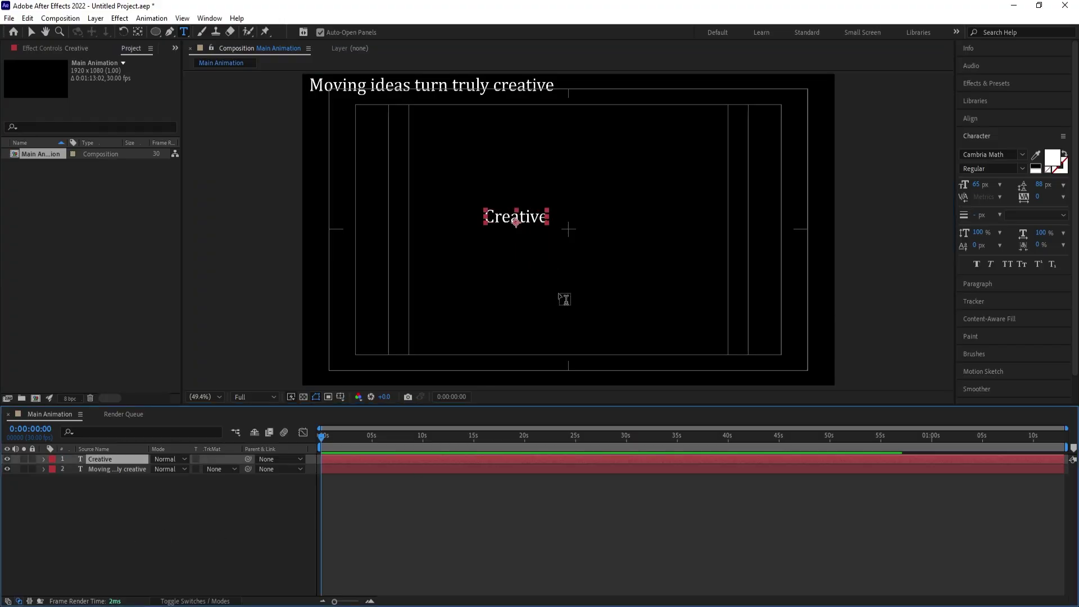
left_click(1021, 155)
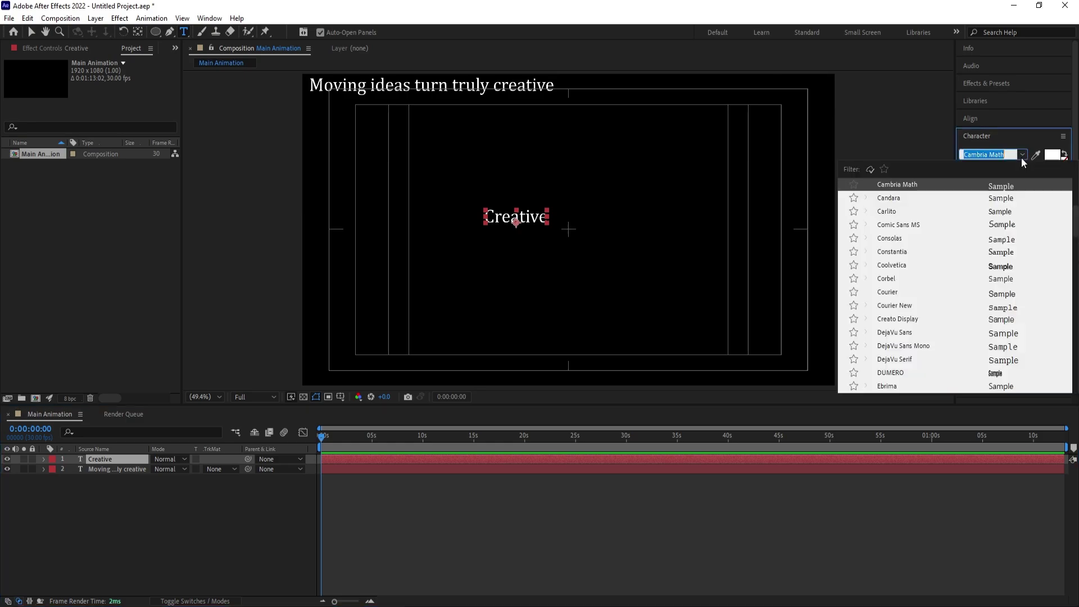
scroll(1017, 304, "up", 4)
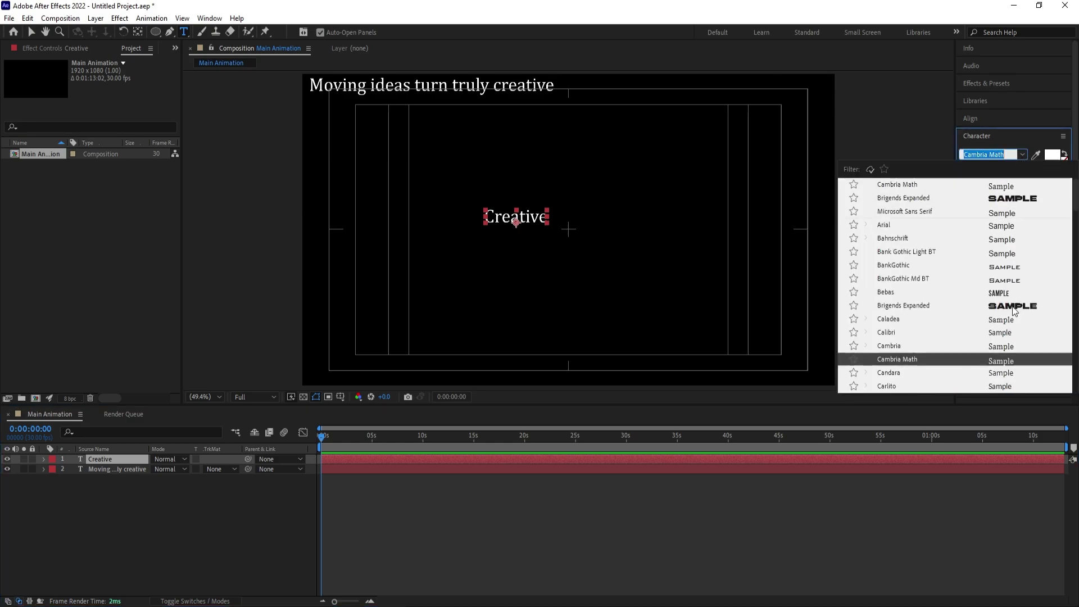
scroll(1013, 321, "down", 5)
scroll(1014, 335, "down", 2)
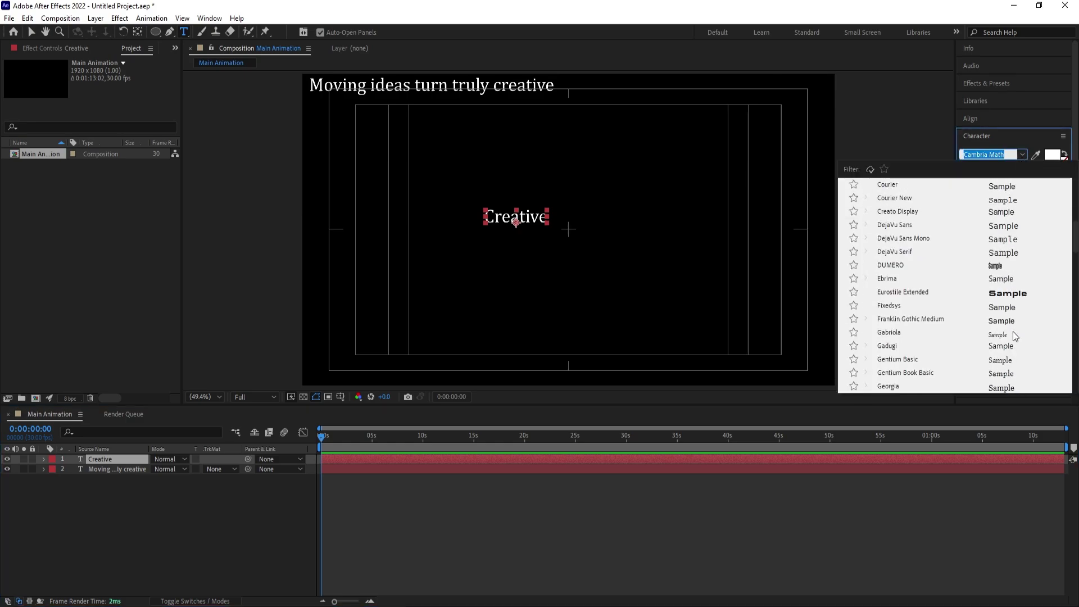
scroll(1012, 331, "down", 3)
scroll(1010, 323, "down", 6)
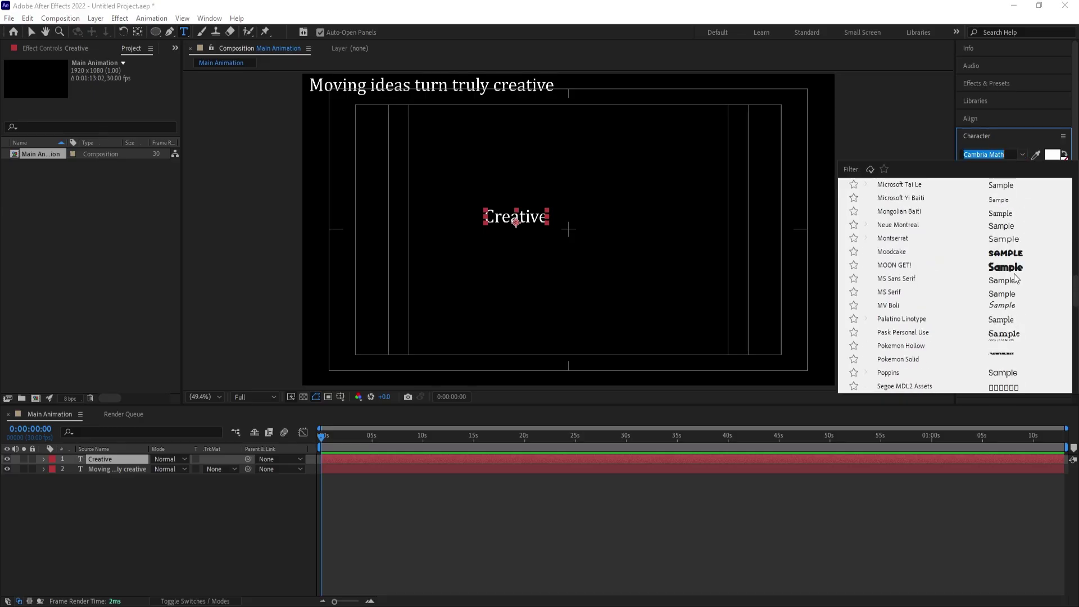
left_click(1015, 278)
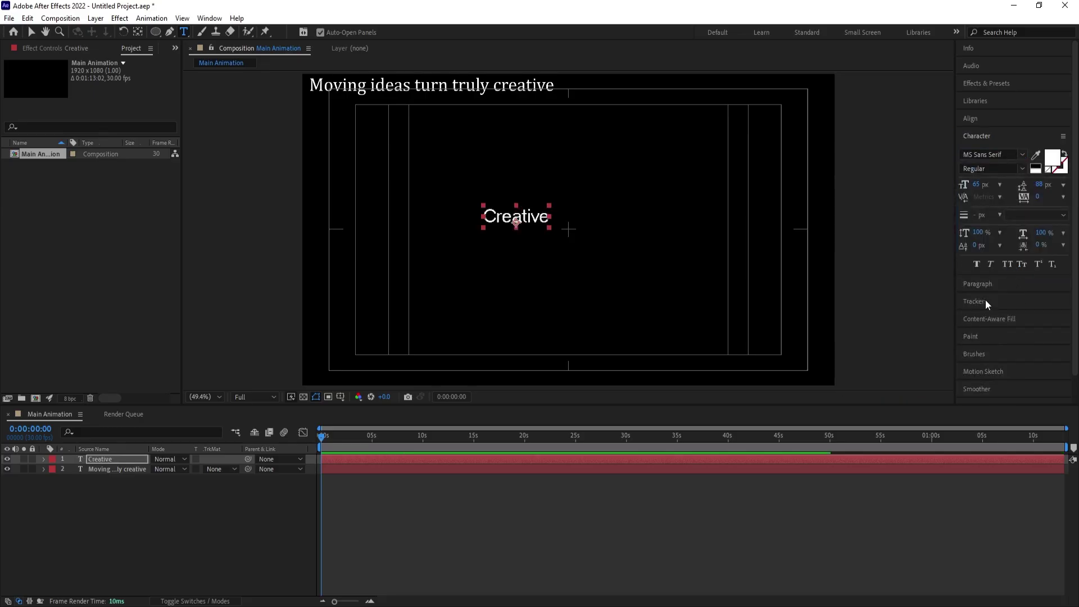
Step: Try the Eurostile Extended font in Bold on the "Creative" text layer
left_click(1020, 167)
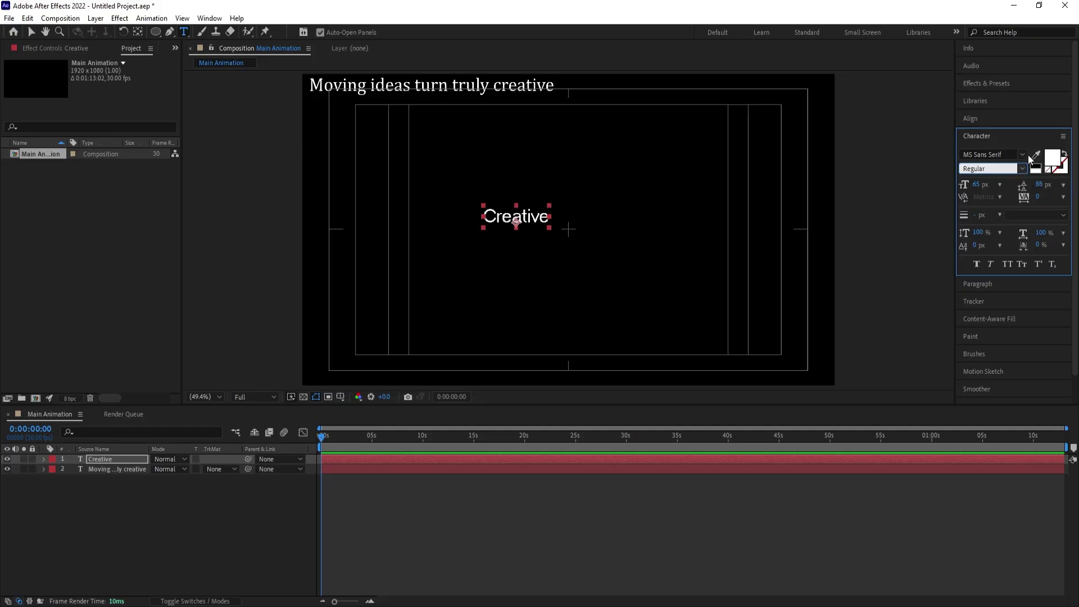
left_click(1023, 155)
scroll(1016, 293, "down", 1)
scroll(1016, 293, "up", 15)
scroll(1012, 270, "up", 5)
left_click(1007, 276)
left_click(977, 265)
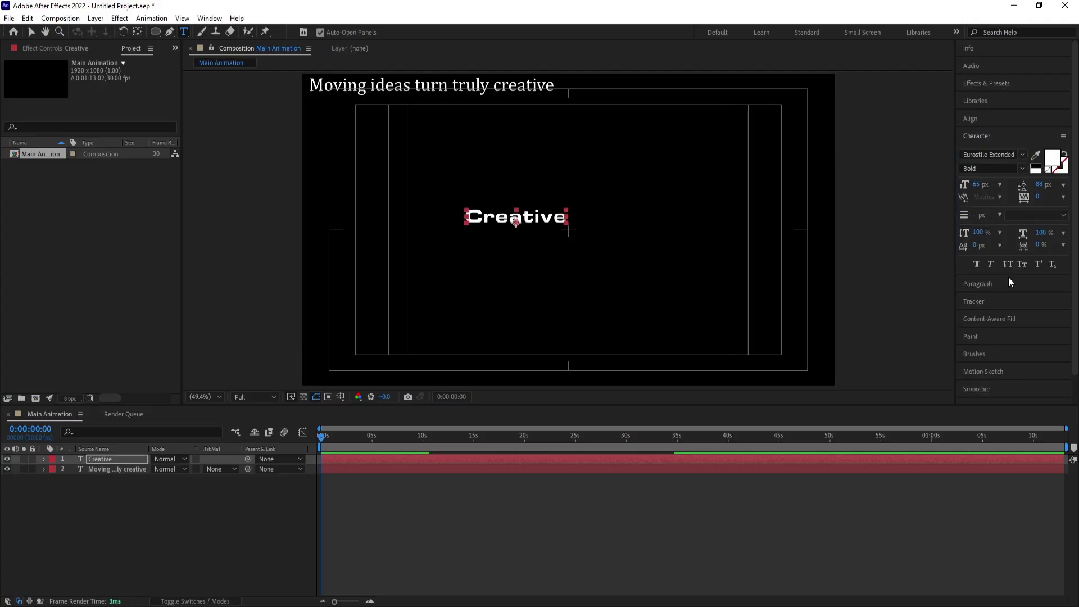
Step: Set the "Creative" text layer to the Coolvetica font in the Regular style
left_click(1023, 154)
scroll(1043, 264, "up", 1)
left_click(1038, 254)
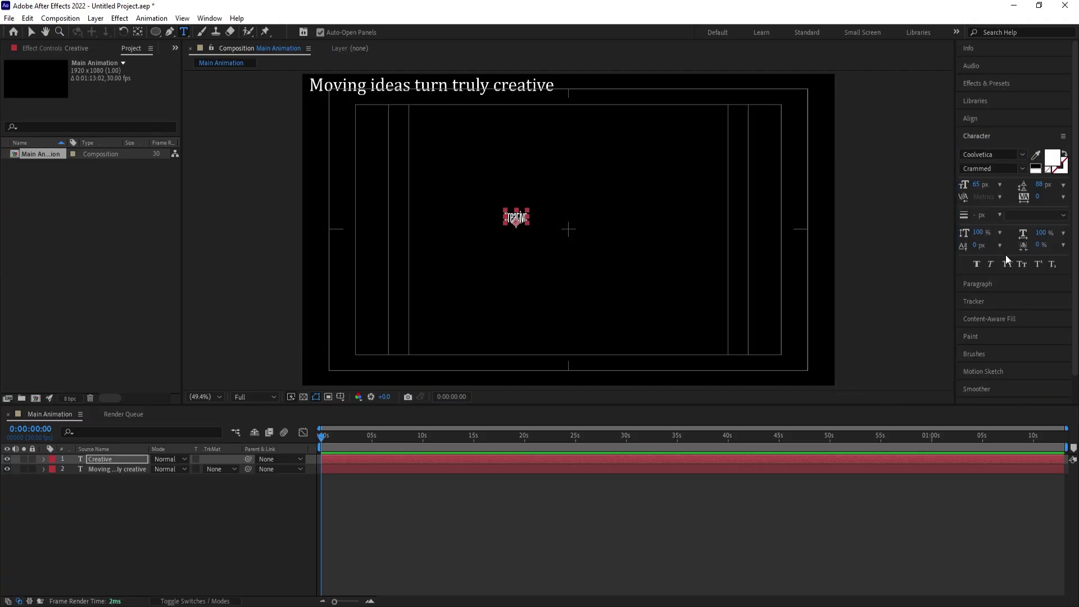
left_click(1023, 167)
left_click(1000, 221)
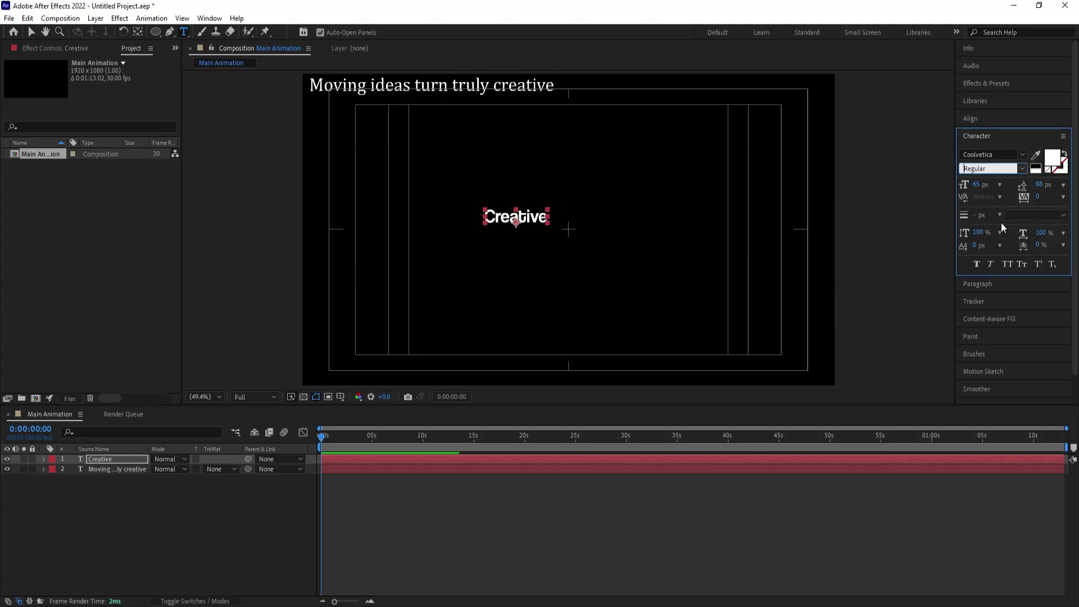
left_click(130, 477)
Step: Centre the "Creative" text layer horizontally and vertically in the composition
left_click(110, 459)
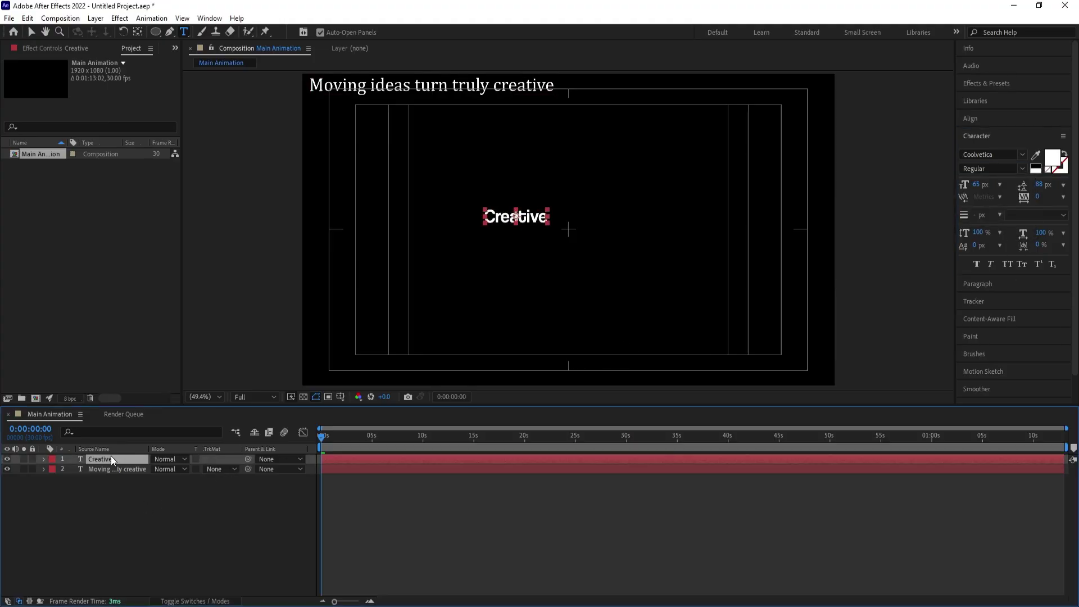
left_click(984, 122)
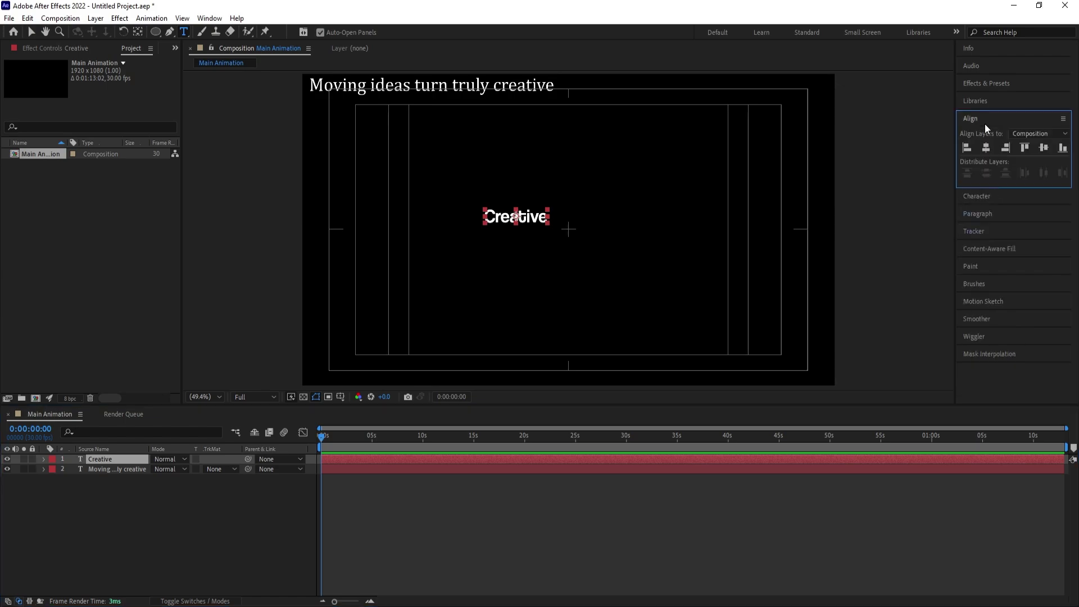
left_click(986, 147)
left_click(1042, 149)
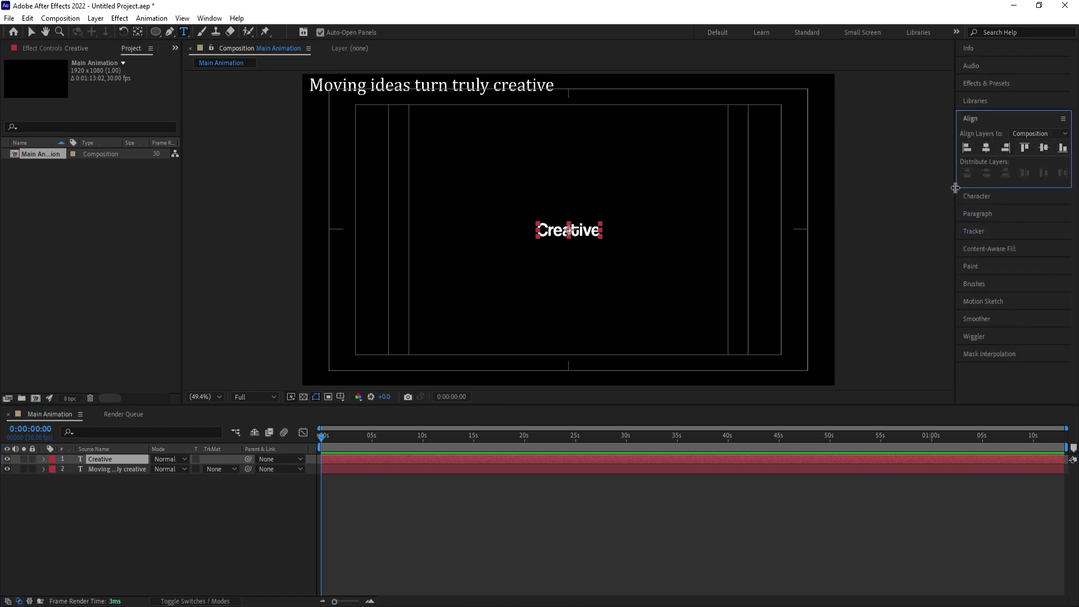
Step: Scale the "Creative" text layer up to about 523%
key("s")
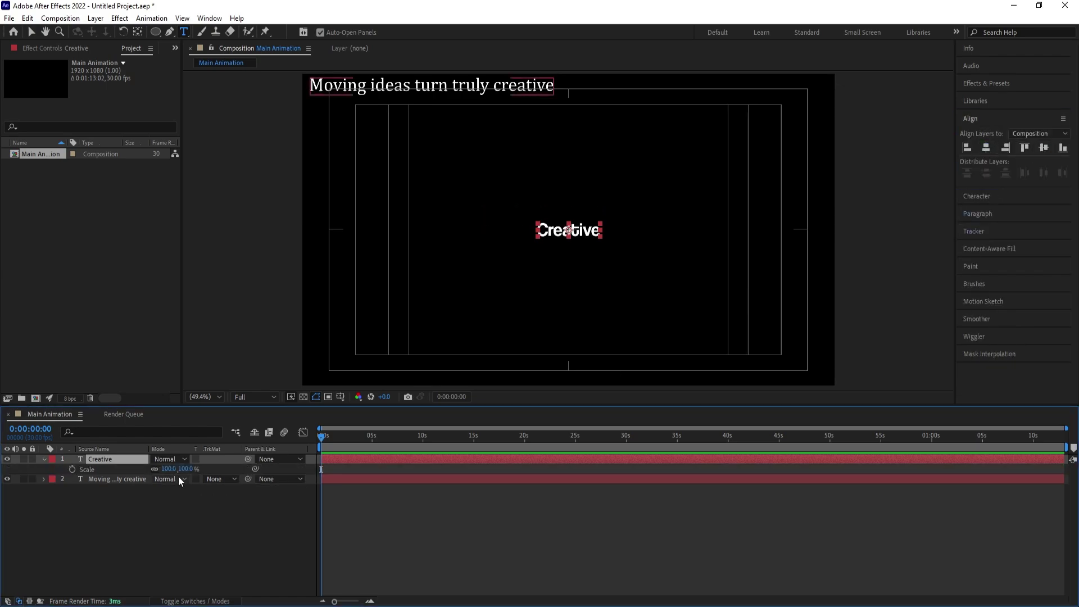
left_click_drag(169, 469, 365, 421)
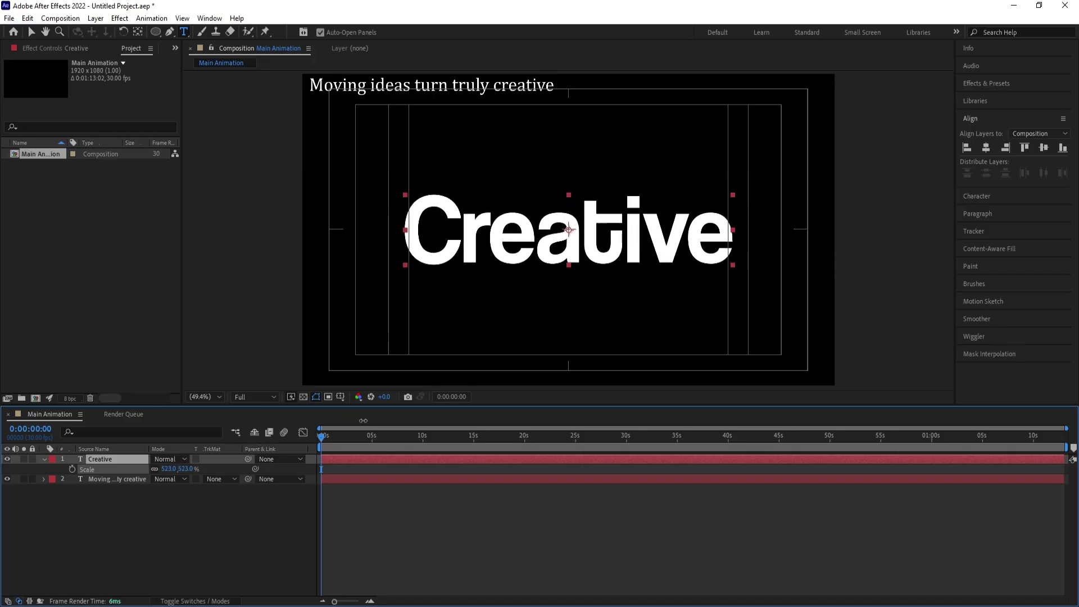
left_click(126, 461)
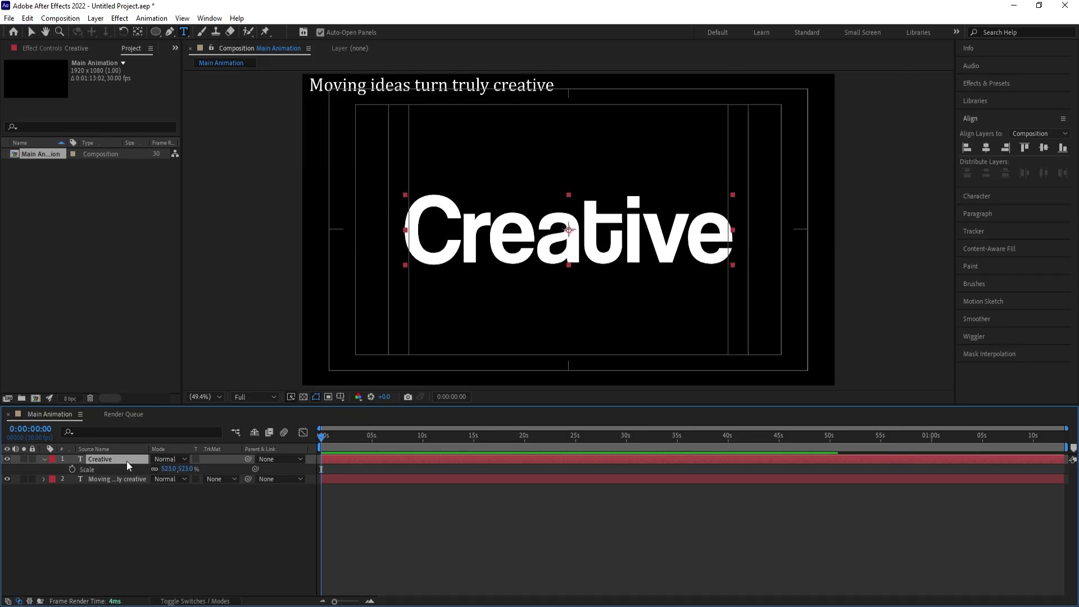
left_click(111, 509)
left_click(106, 459)
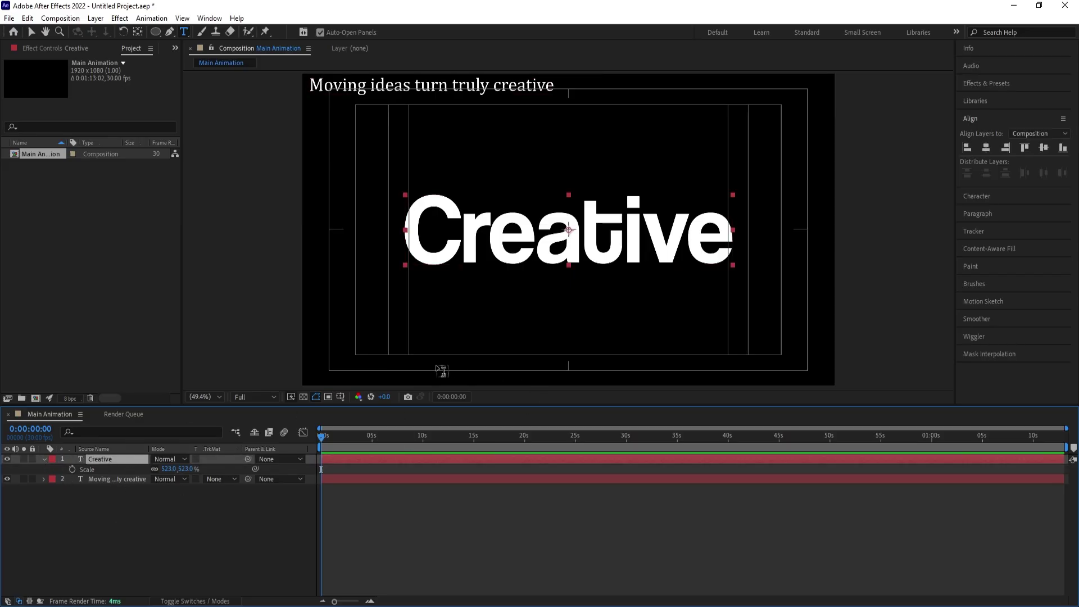
left_click(972, 213)
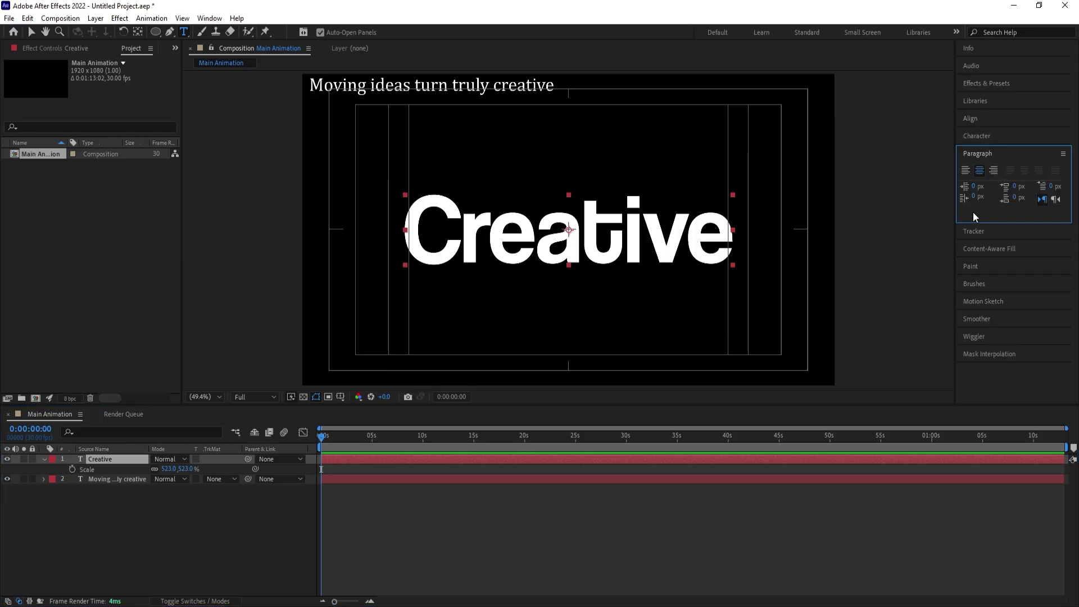
left_click(978, 153)
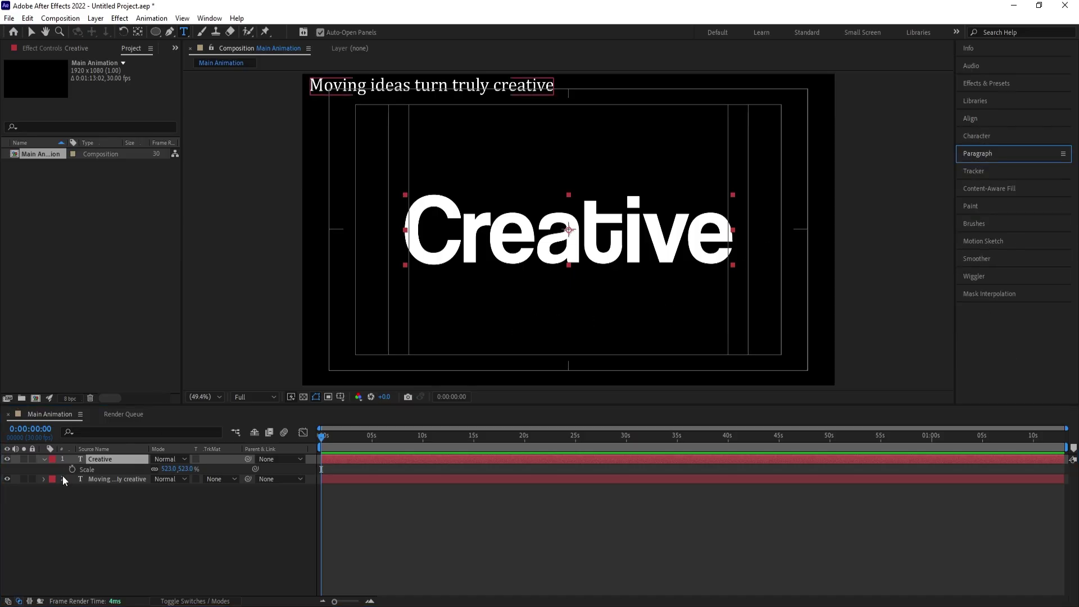
Step: Reduce the scale of the "Creative" text layer to 472%
left_click_drag(172, 469, 150, 473)
left_click(45, 458)
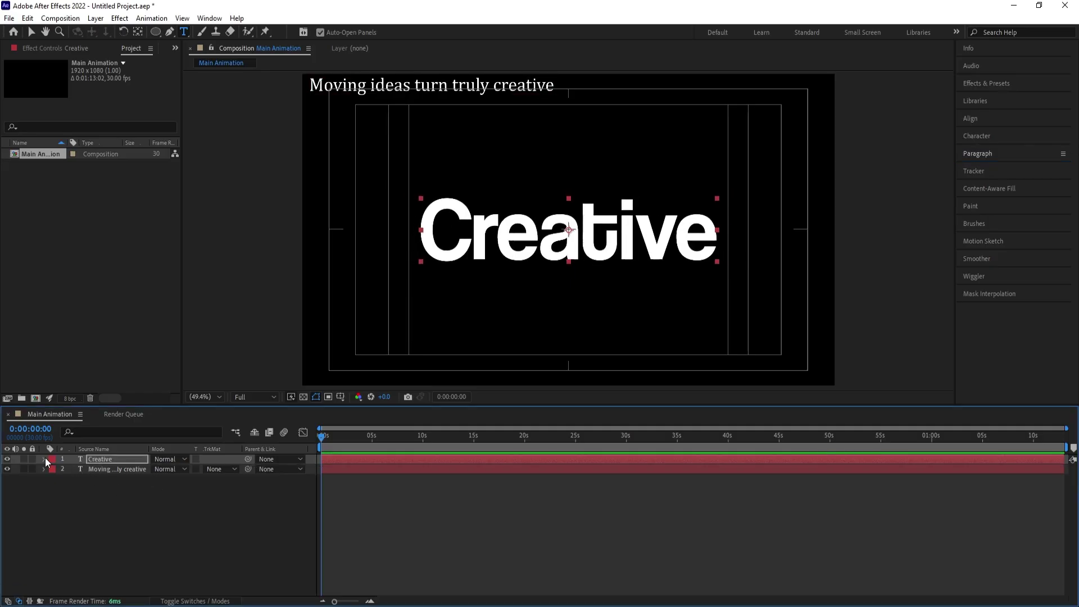
Step: Add a Position text animator to the "Creative" layer and set its position to 0, 34 so the letters drop down
left_click(45, 458)
left_click(236, 470)
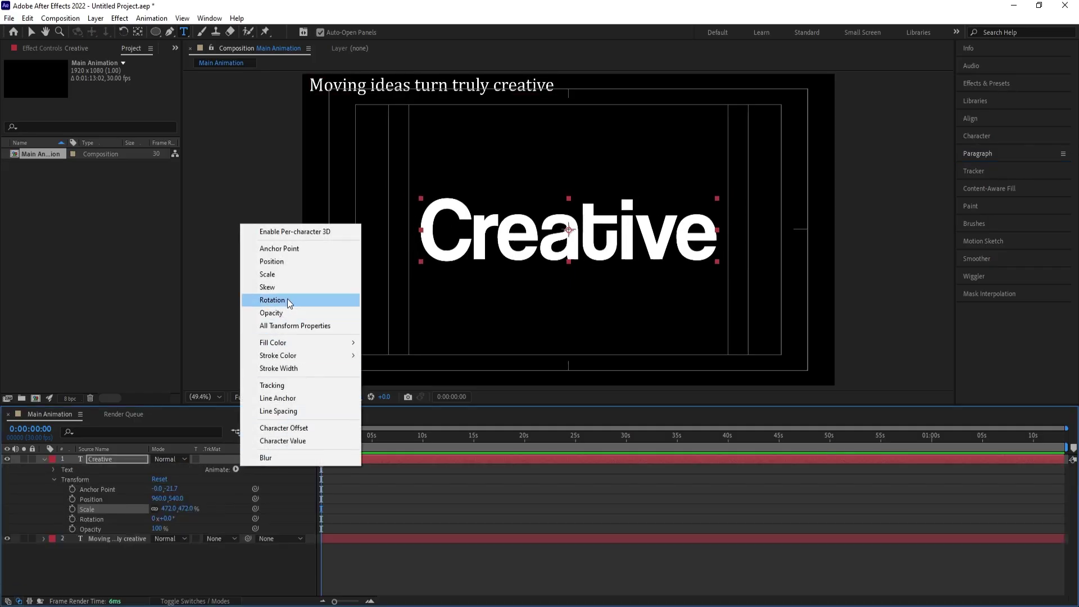
left_click(282, 261)
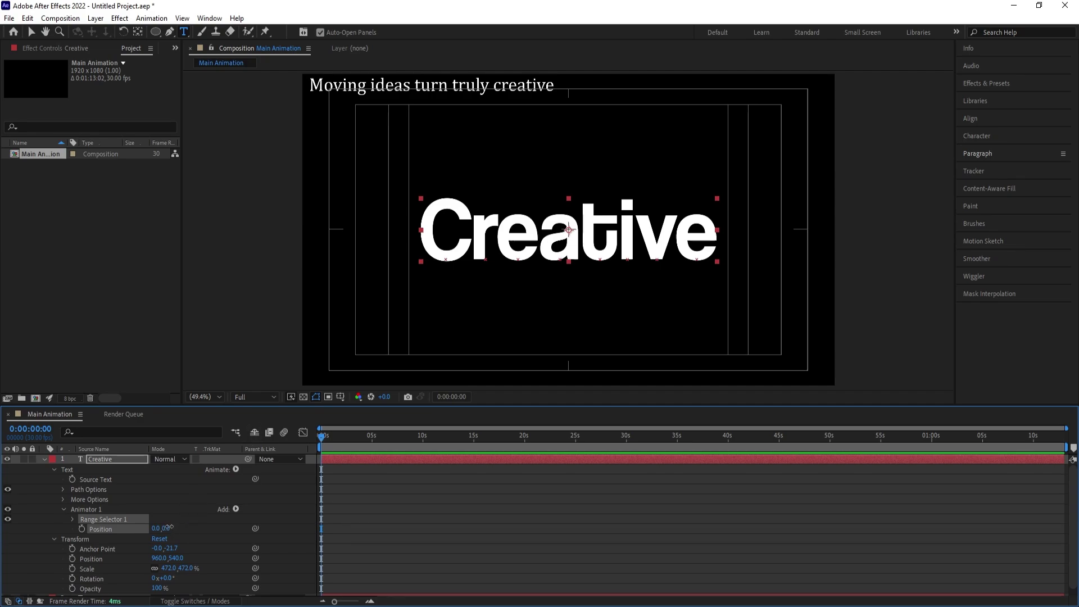
left_click_drag(166, 528, 187, 527)
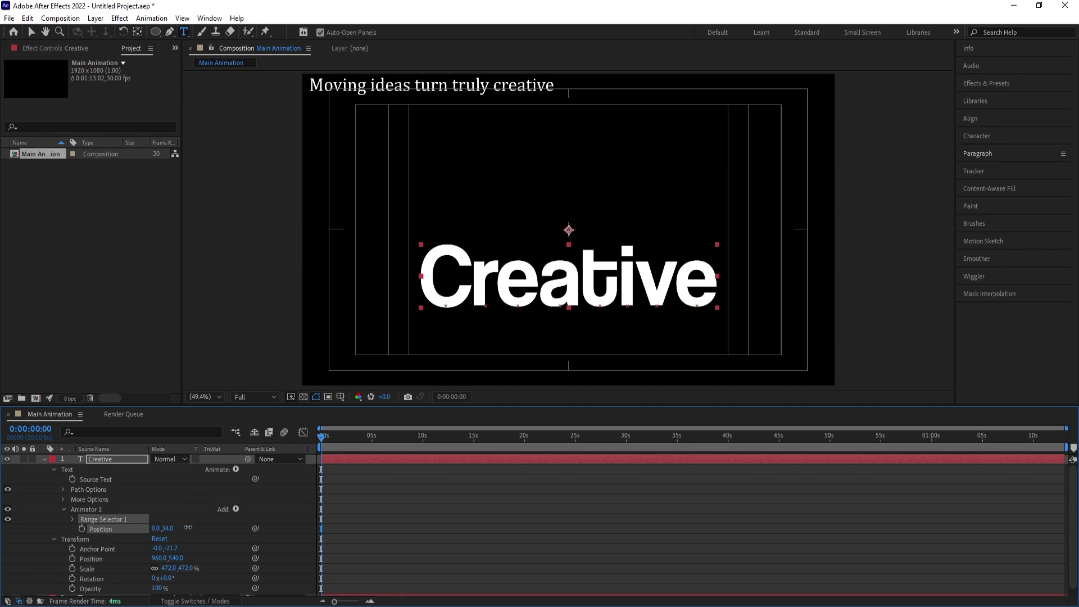
Step: Keyframe the range selector's Start of the "Creative" animator at 0% at 0:00 and 100% at 1:15
left_click(72, 519)
left_click(91, 528)
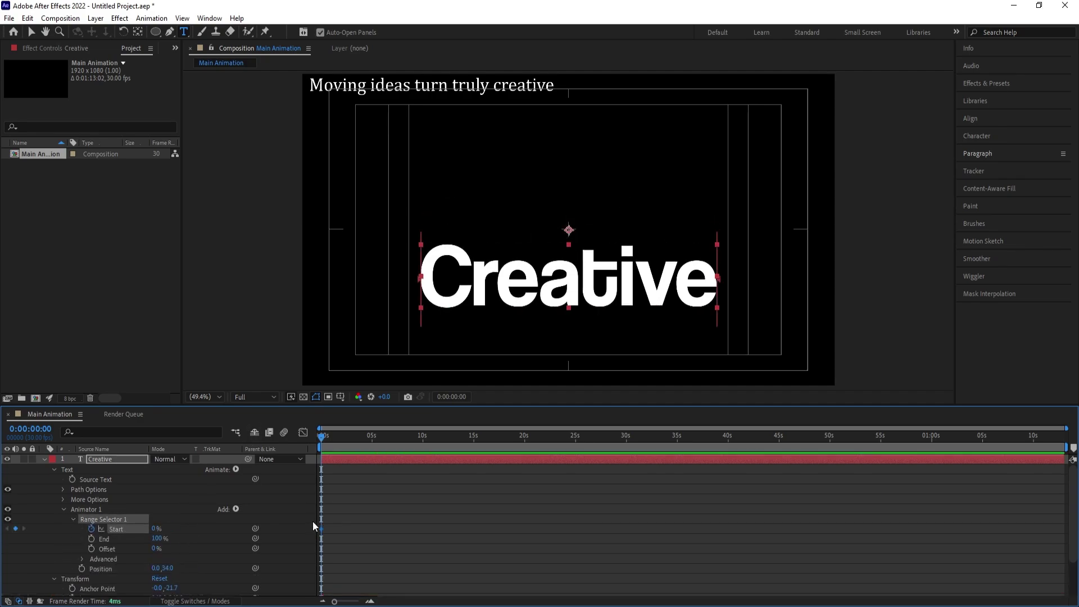
scroll(359, 477, "up", 3)
scroll(360, 478, "up", 2)
left_click(443, 440)
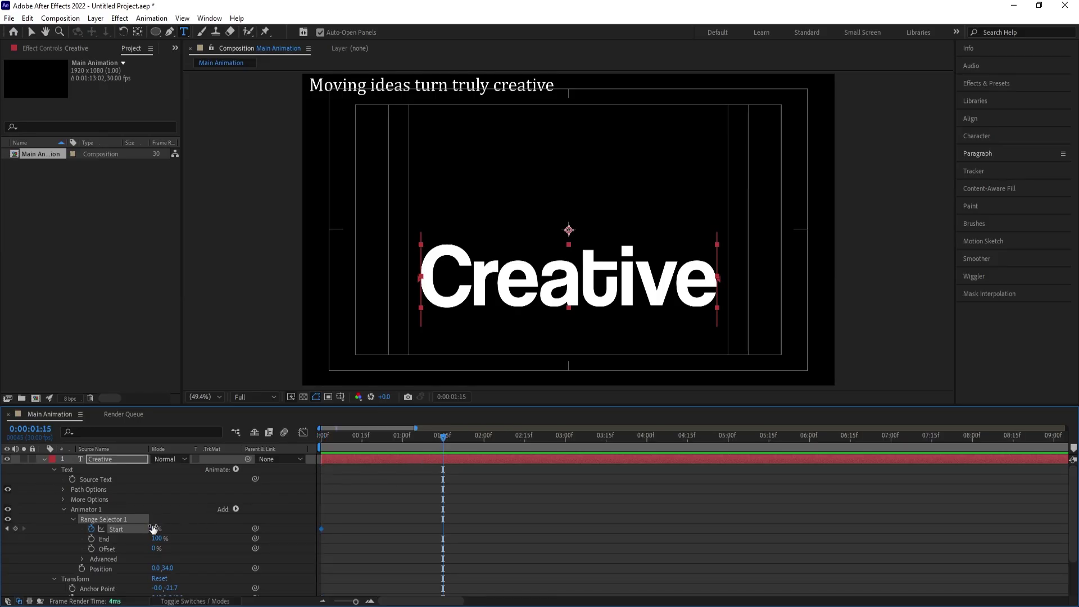
left_click_drag(153, 528, 224, 514)
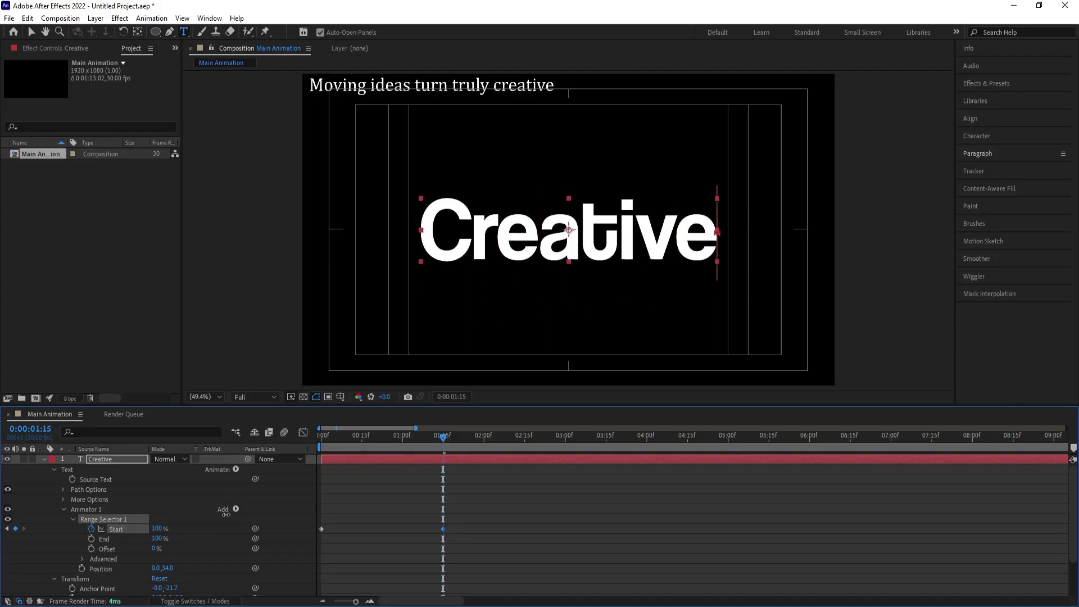
Step: Easy-ease both Start keyframes, shape their speed curve into a steep peak midway between them, and preview the motion
left_click_drag(382, 441, 298, 437)
left_click_drag(518, 549, 268, 497)
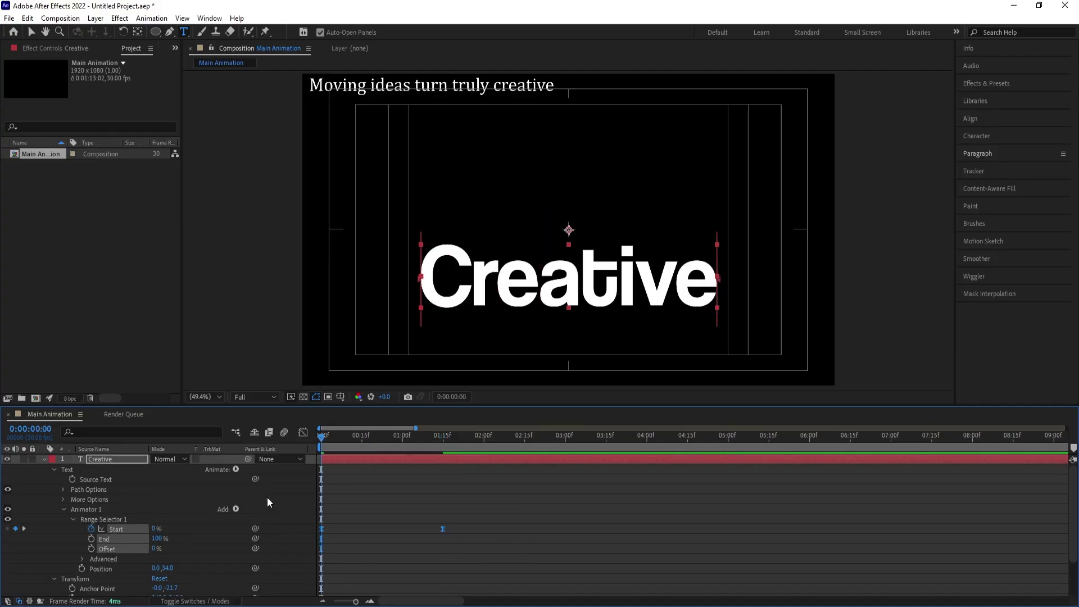
left_click(303, 432)
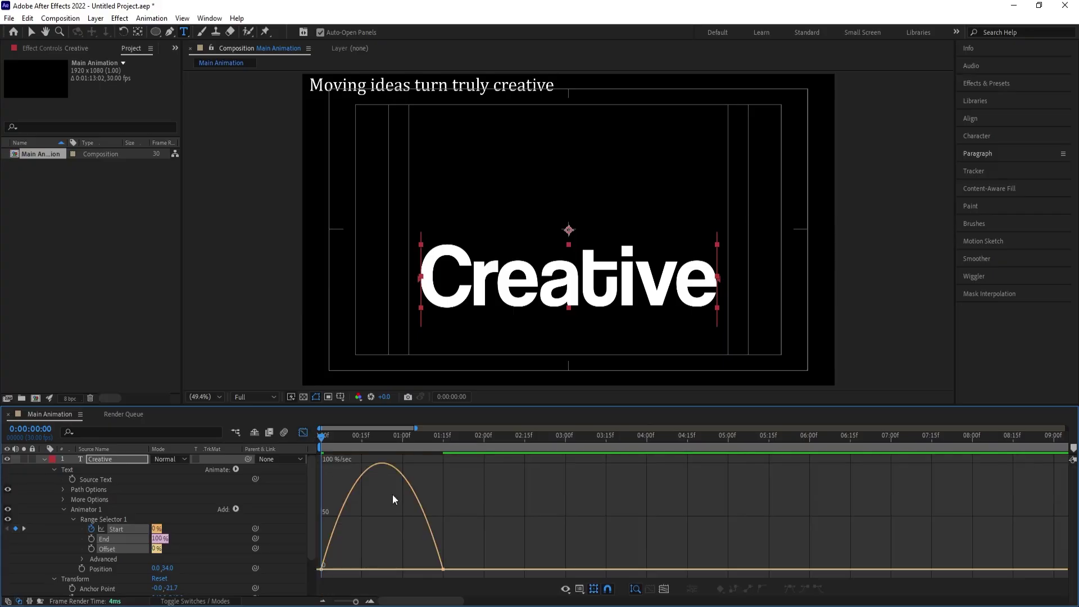
right_click(496, 504)
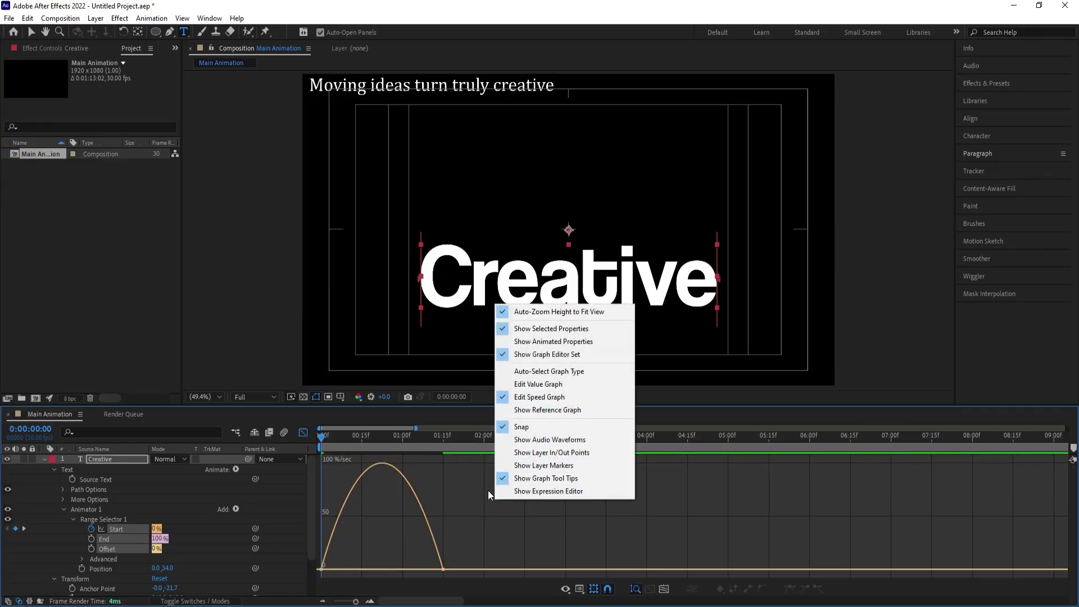
left_click_drag(491, 522, 366, 564)
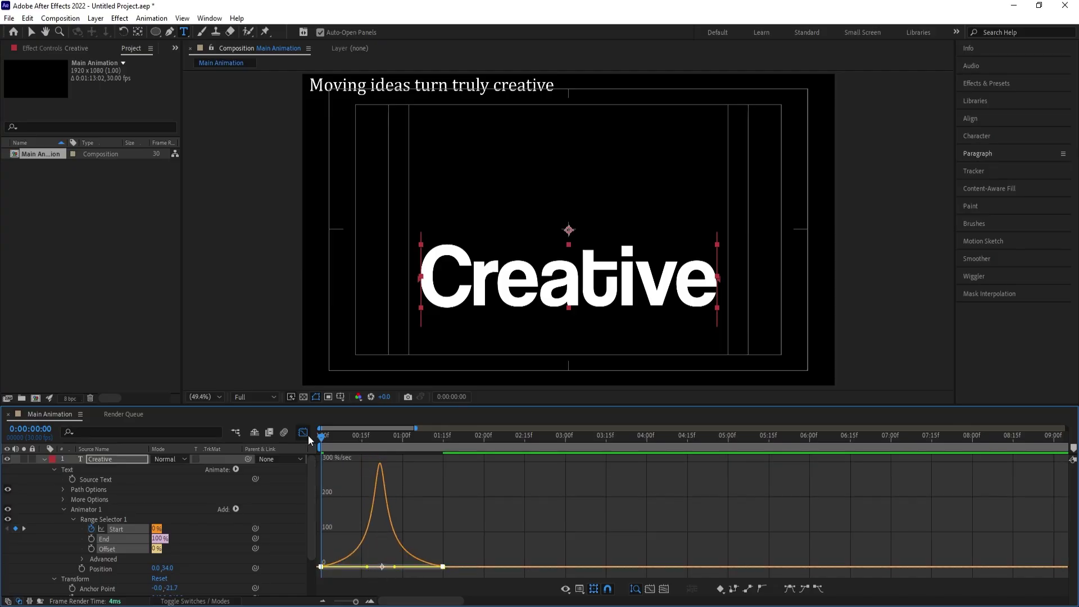
left_click(304, 433)
key("space")
key("space")
left_click_drag(413, 438, 315, 448)
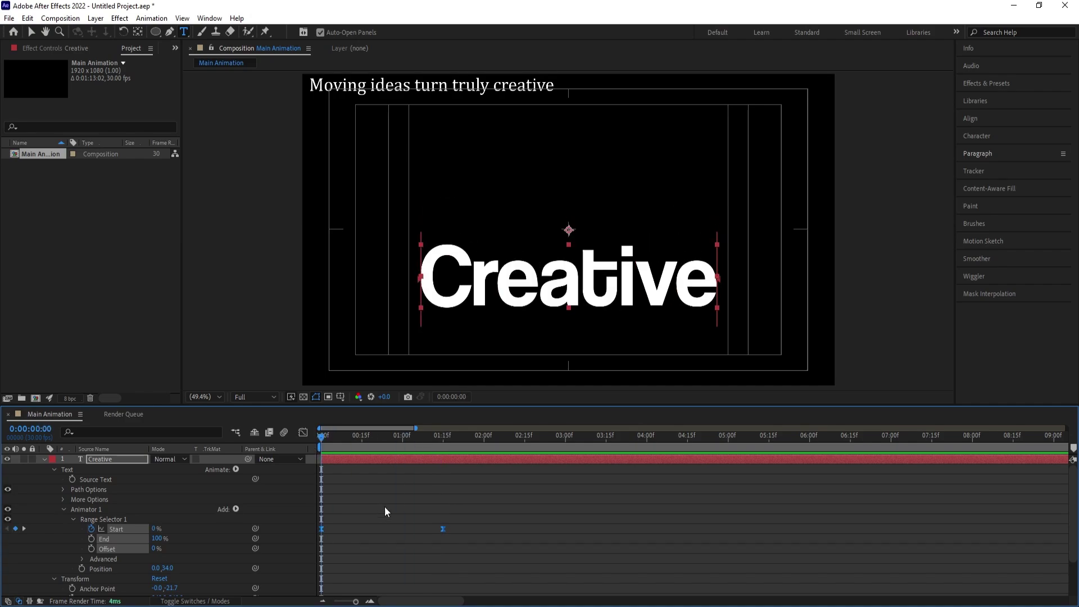
Step: Add a Tracking property to the existing "Creative" text animator with a tracking amount of -18
left_click(236, 509)
mouse_move(264, 513)
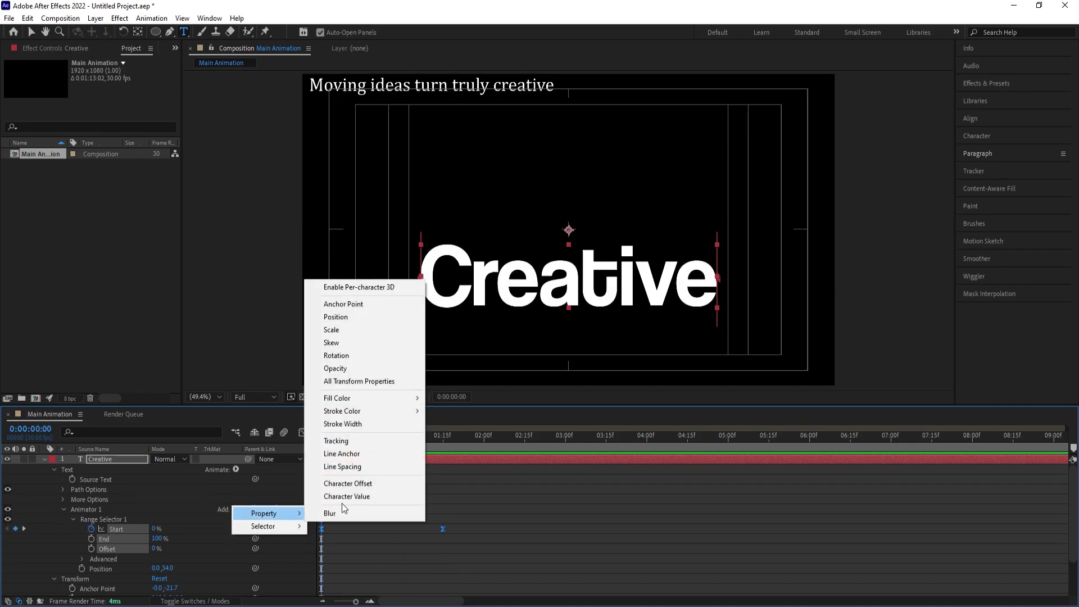
left_click(340, 441)
left_click_drag(155, 589, 133, 580)
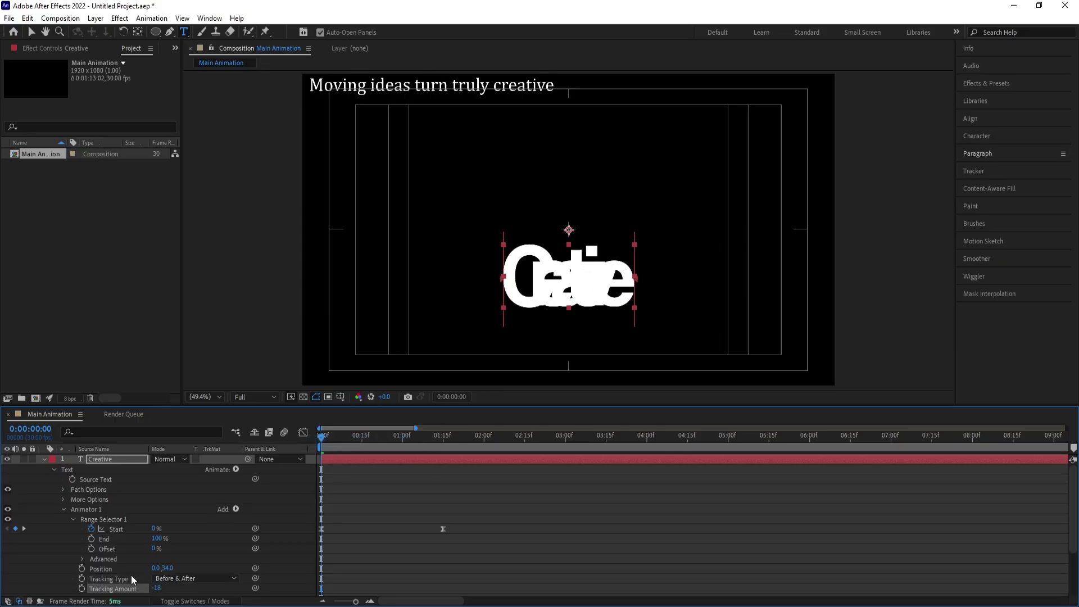
Step: Add an Opacity property of 0% to the same text animator and preview the letter reveal
left_click(235, 509)
mouse_move(264, 513)
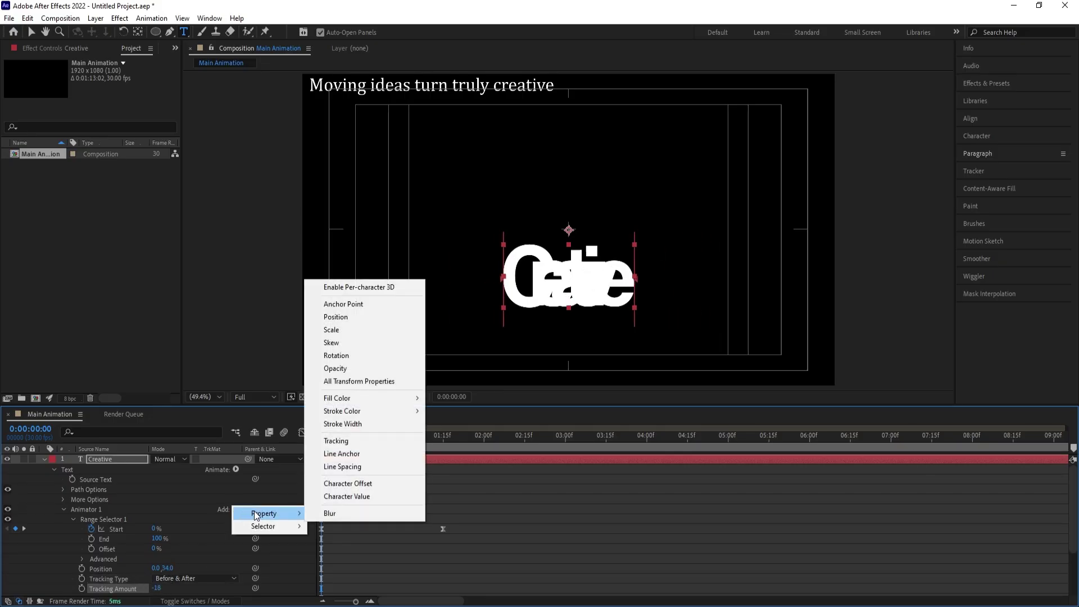
left_click(335, 368)
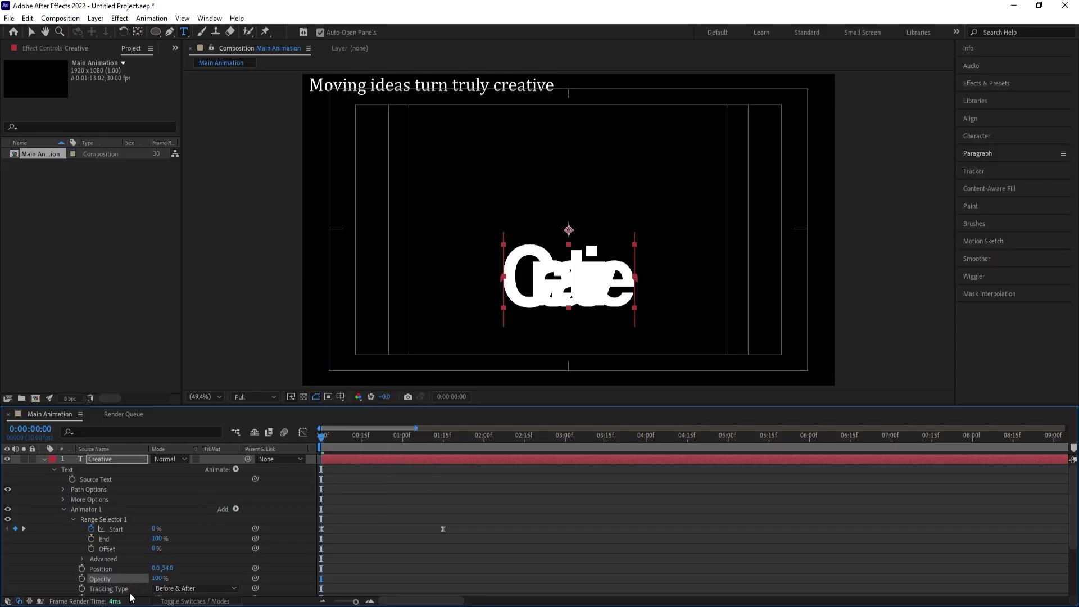
left_click_drag(154, 584, 123, 584)
key("space")
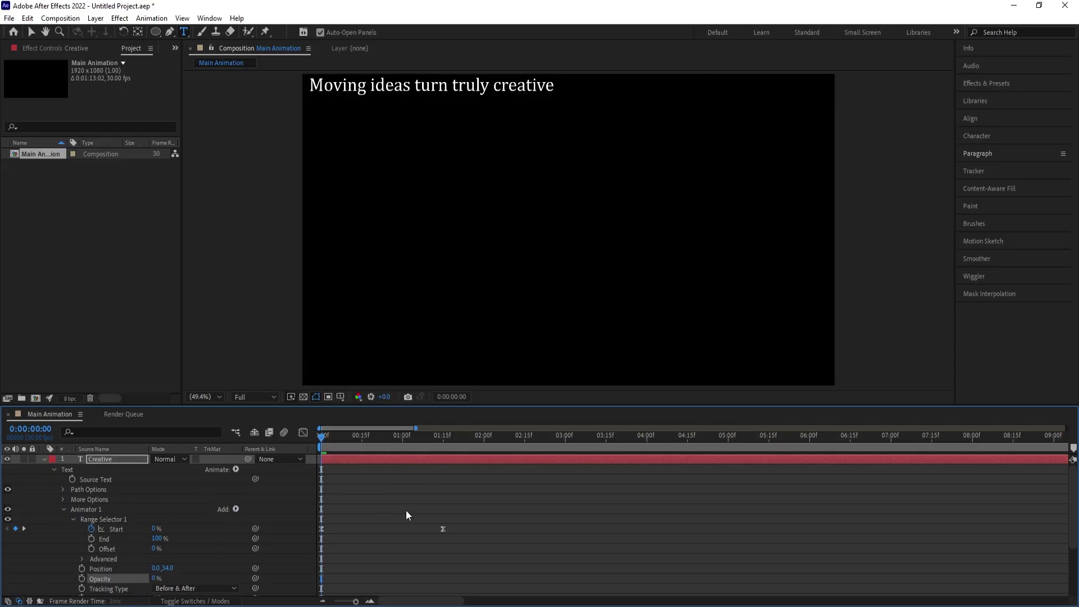
key("space")
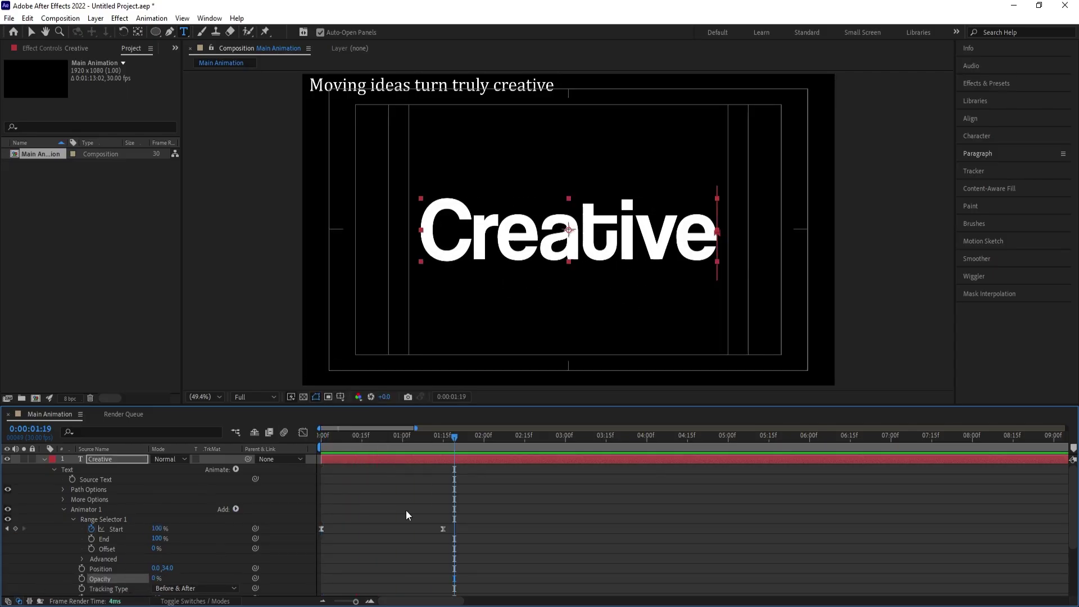
left_click_drag(454, 437, 183, 514)
key("space")
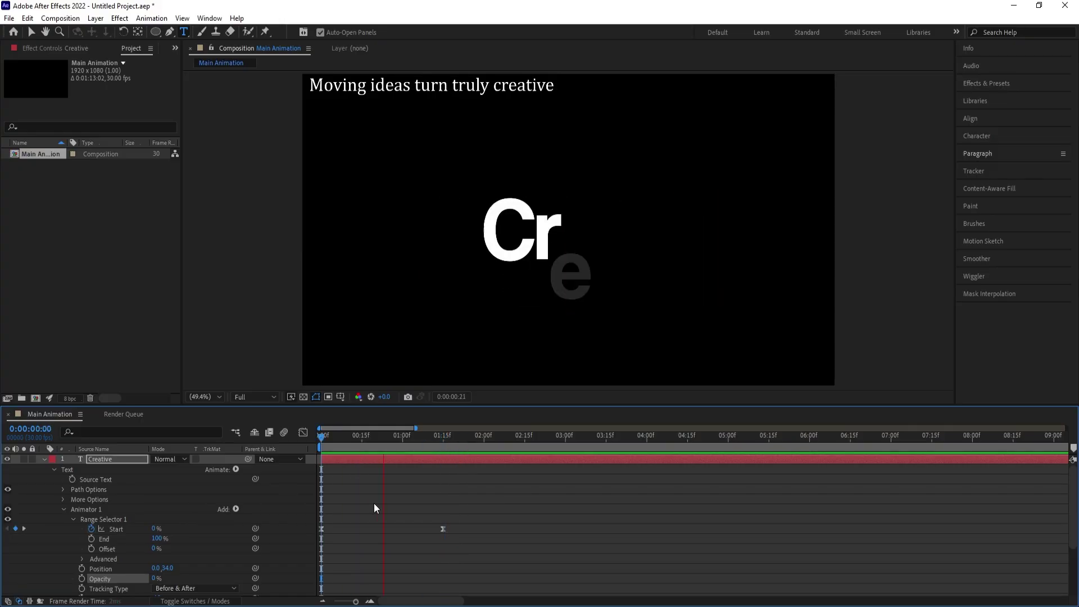
key("space")
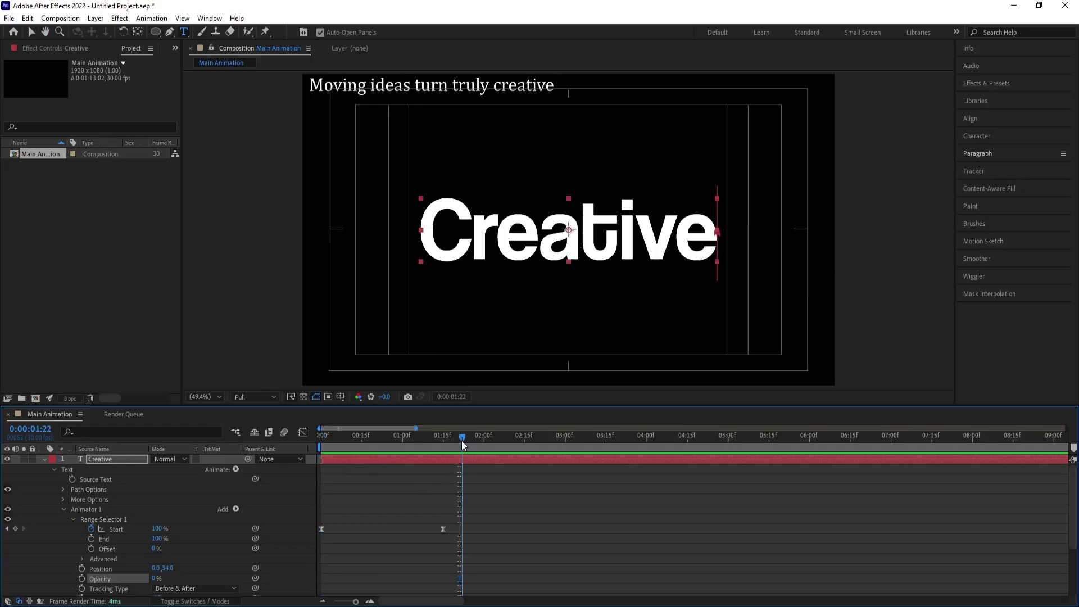
Step: Add a second, Tracking animator to the "Creative" layer and keyframe only its tracking amount at 0 at 1:23
left_click(65, 506)
left_click(95, 470)
left_click(235, 469)
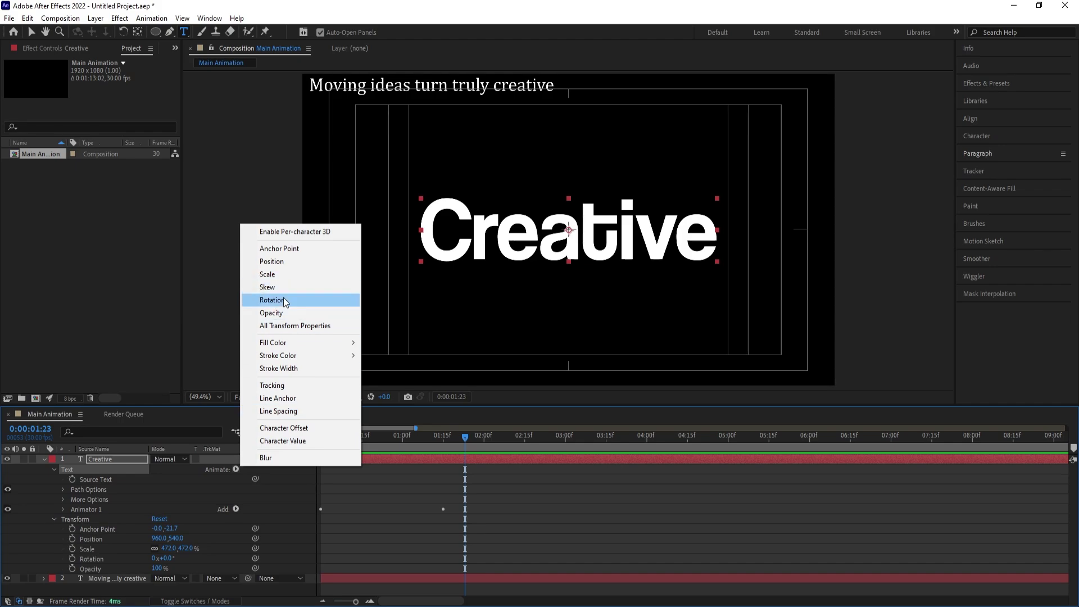
left_click(273, 385)
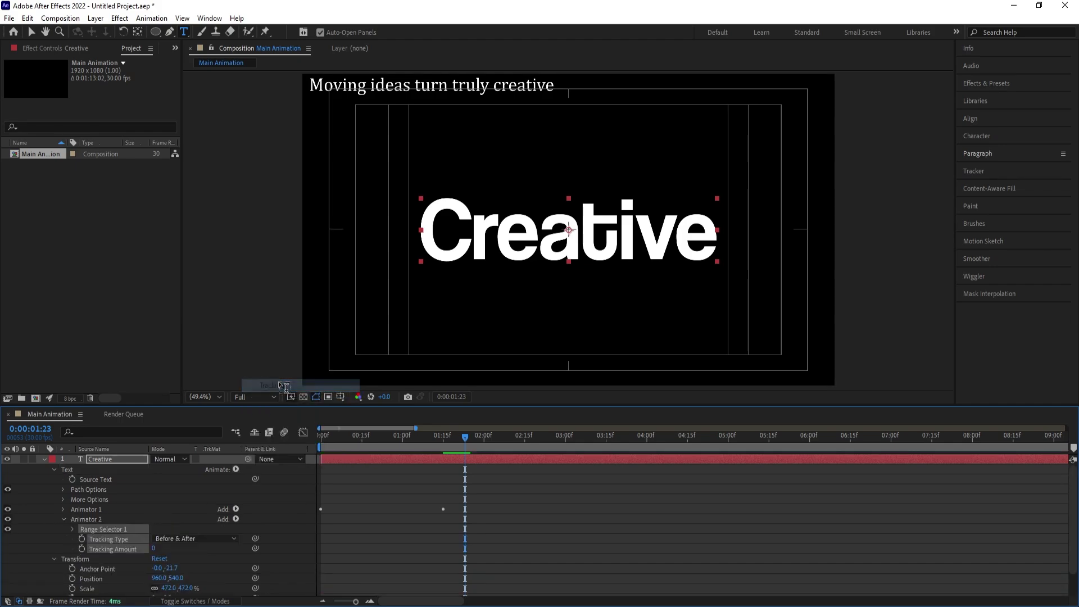
left_click(82, 549)
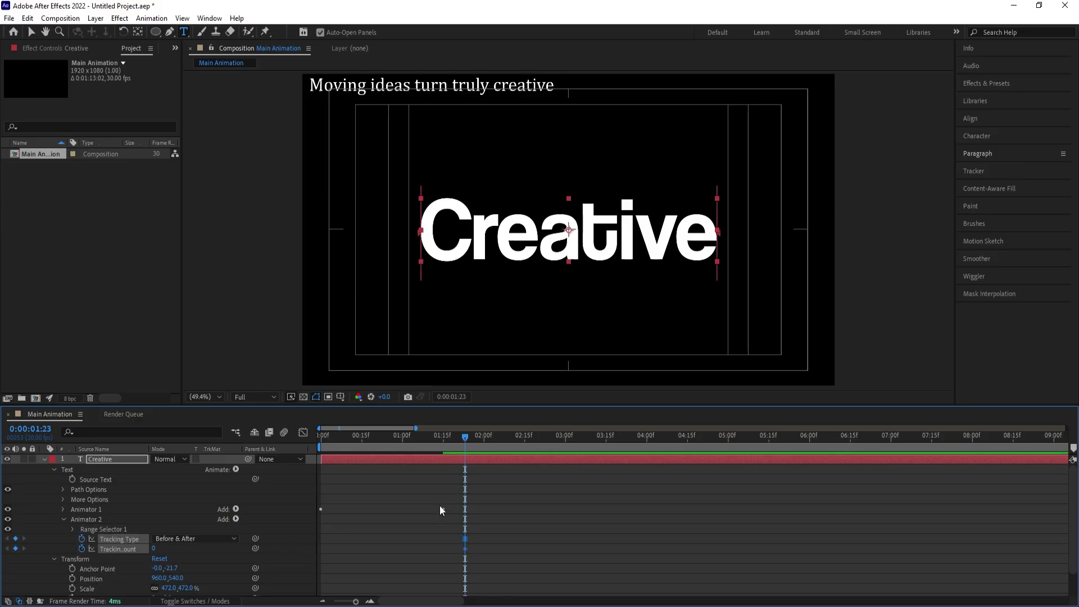
left_click(81, 538)
Step: Set a tracking amount keyframe of 17 at 2:13 to spread the "Creative" letters apart
left_click(446, 473)
key("shift+Page_Down")
key("shift+Page_Down")
left_click(288, 538)
left_click_drag(155, 552, 165, 551)
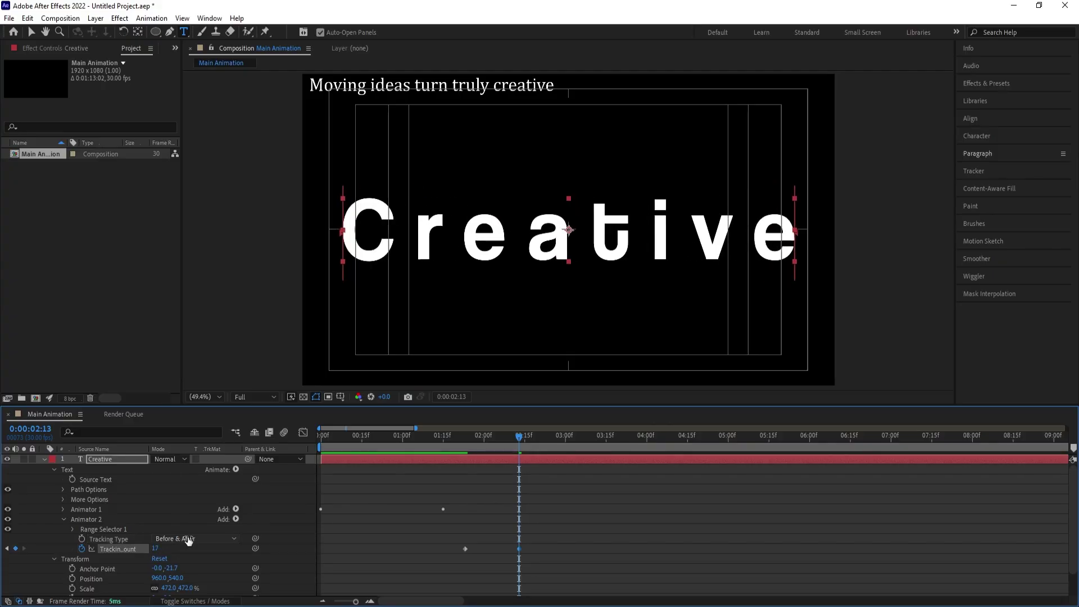
Step: Hold the tracking amount of 17 with a keyframe at 2:24 and paste the 0 keyframe at 3:15
key("shift+Page_Down")
key("Page_Down")
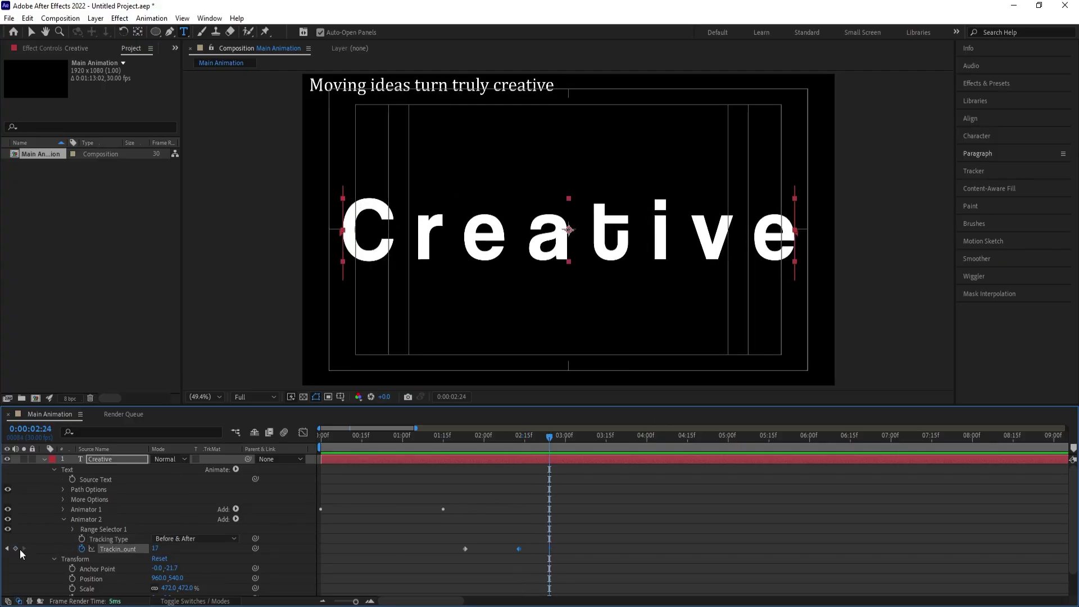
left_click_drag(552, 436, 607, 442)
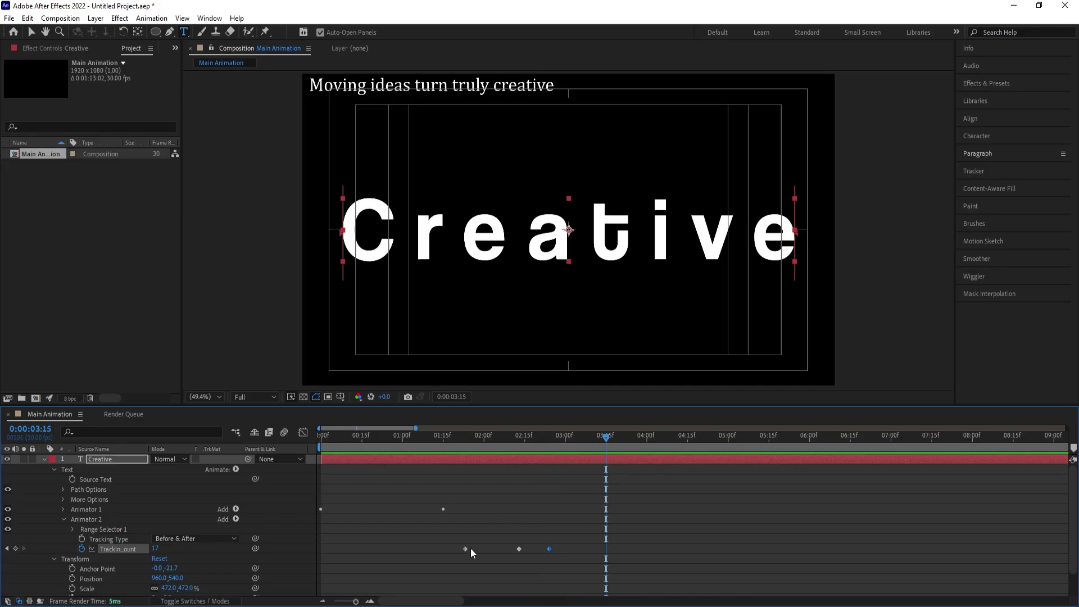
key("ctrl+v")
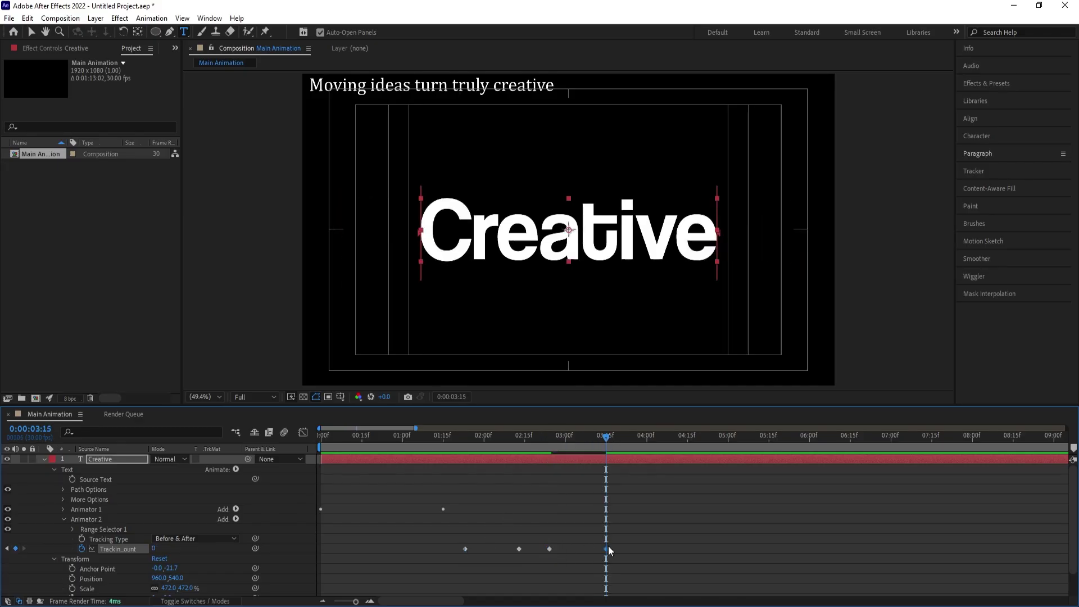
Step: Easy-ease the four tracking amount keyframes, sharpen both speed peaks in the graph, and preview the spread
left_click_drag(640, 545, 450, 558)
key("F9")
left_click(303, 432)
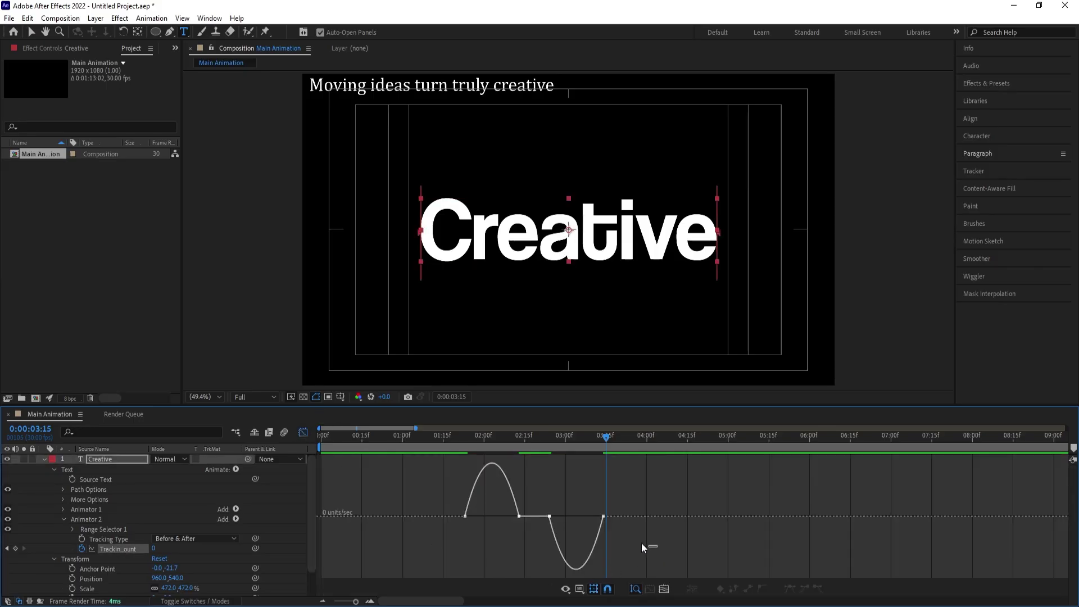
left_click_drag(656, 550, 407, 483)
left_click_drag(594, 516, 572, 516)
left_click_drag(478, 439, 320, 444)
key("space")
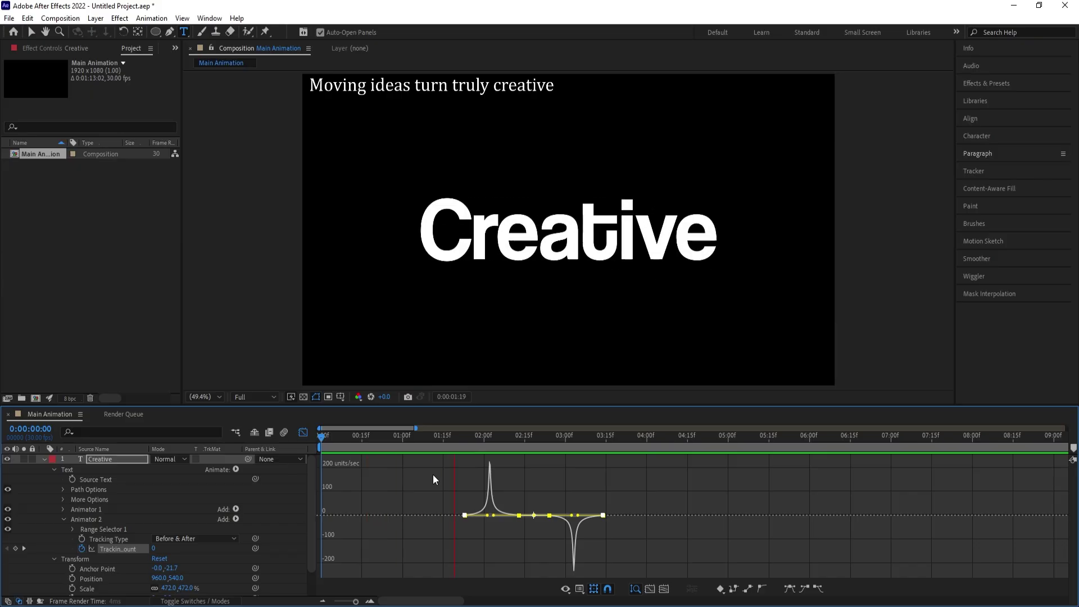
key("space")
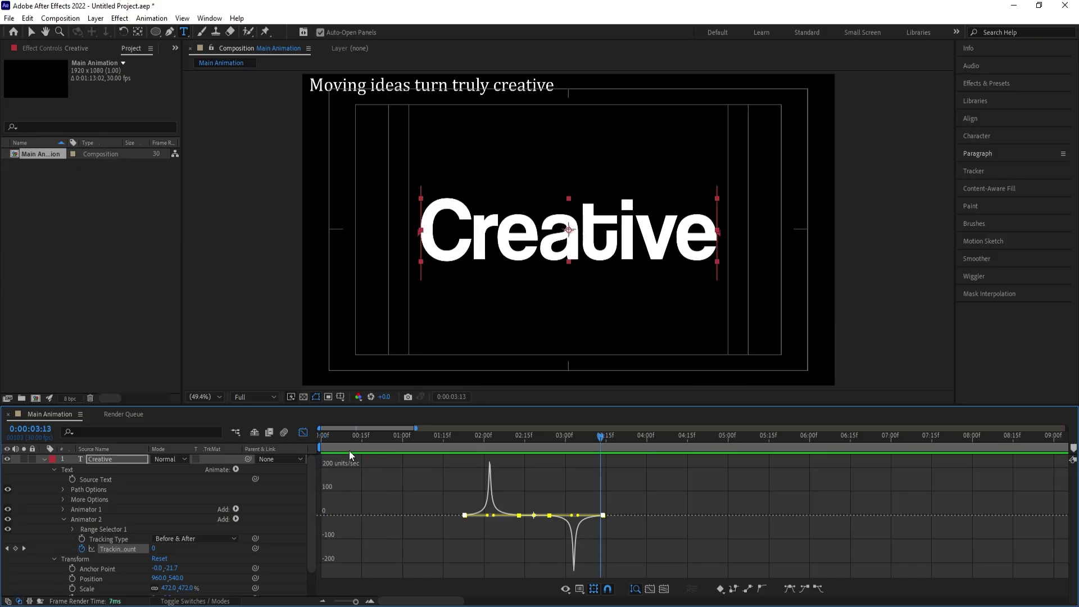
left_click(308, 431)
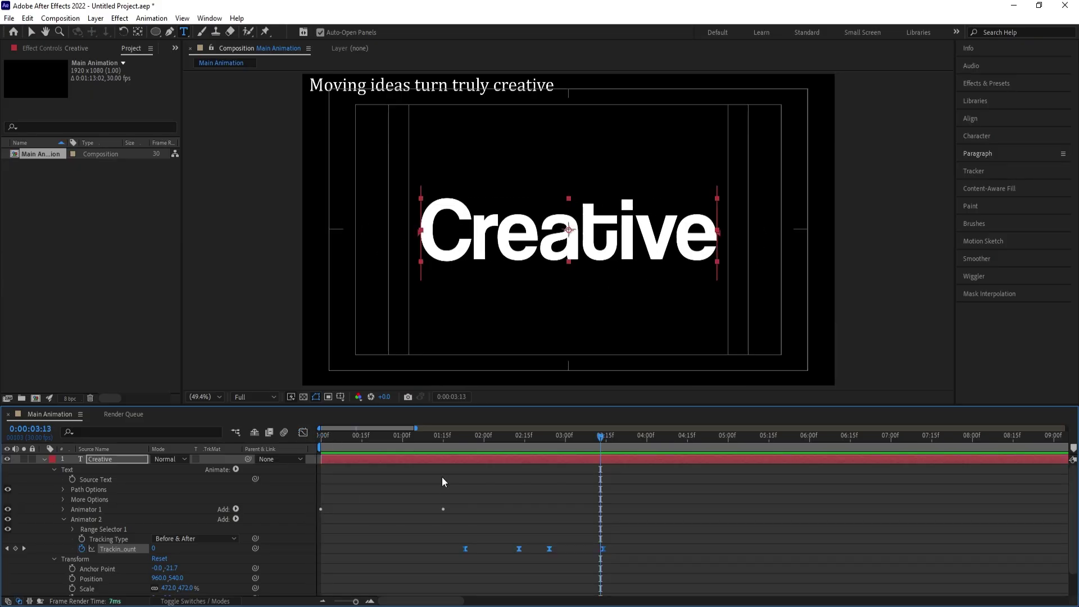
Step: Show only the keyframed properties of the "Creative" layer and preview the whole text animation
key("u")
left_click(354, 444)
key("space")
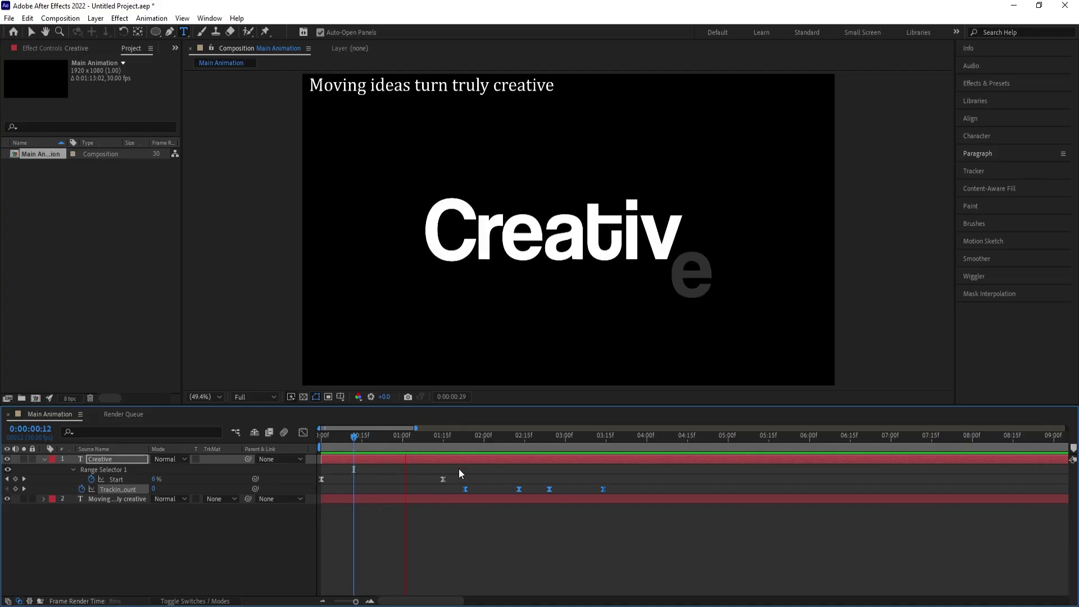
Step: Shift all four tracking amount keyframes earlier so the first one sits at 1:15, and preview the spread
left_click_drag(457, 487, 604, 497)
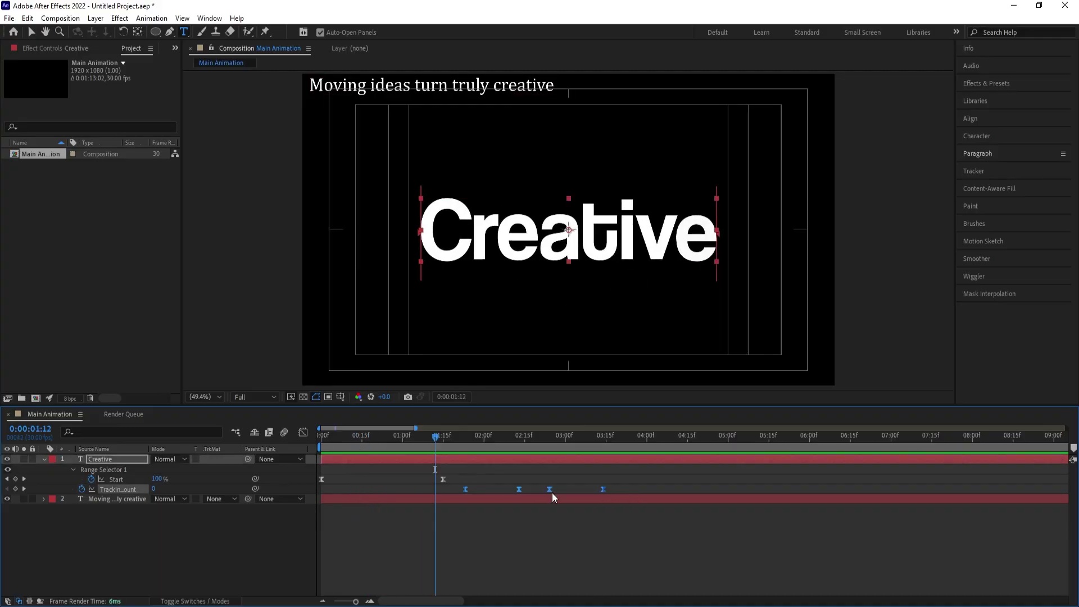
left_click_drag(466, 489, 443, 495)
key("space")
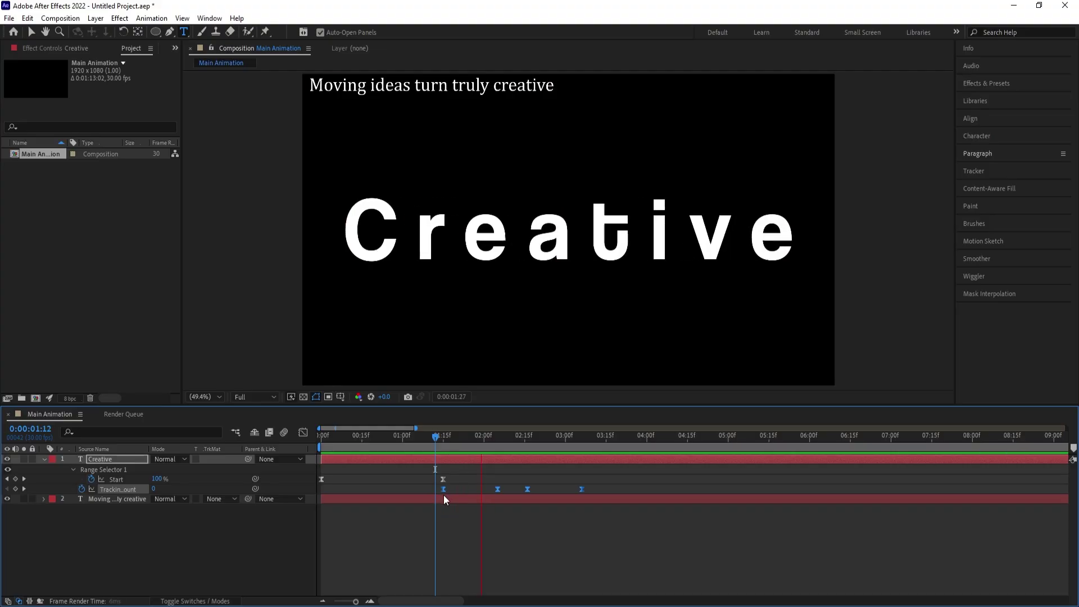
key("space")
Step: Shift the last two tracking amount keyframes earlier, close behind the second one, to shorten the hold, and preview the animation
key("ctrl+t")
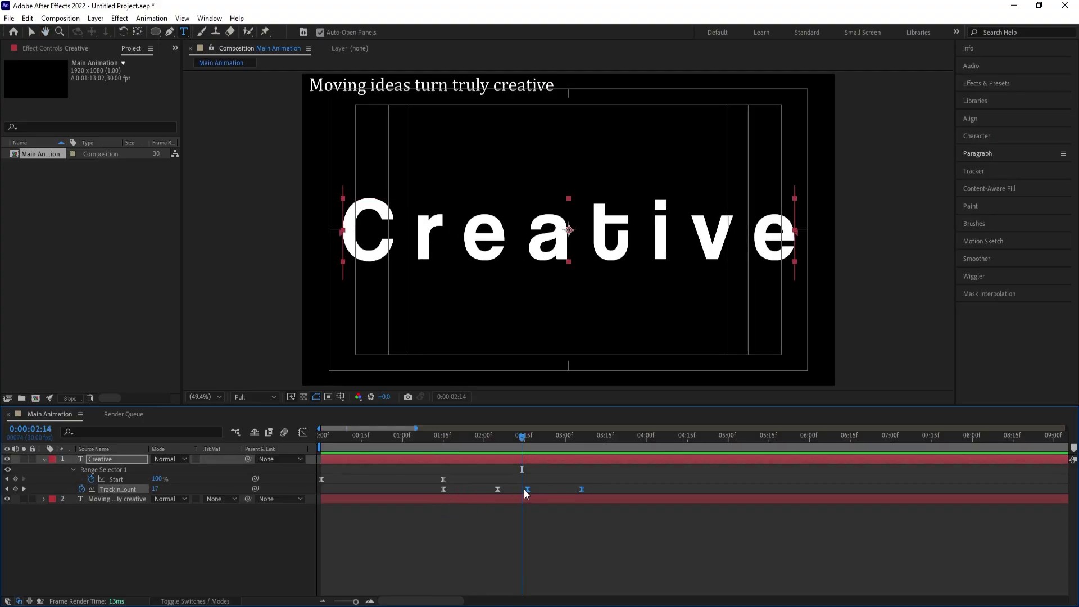
left_click_drag(527, 489, 506, 481)
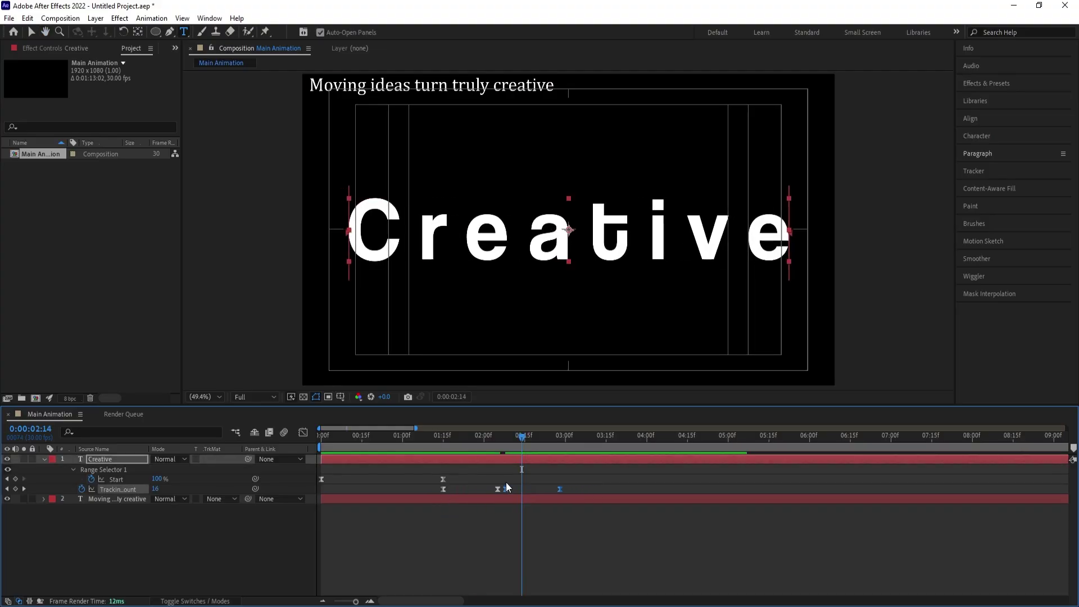
left_click_drag(460, 436, 311, 450)
key("space")
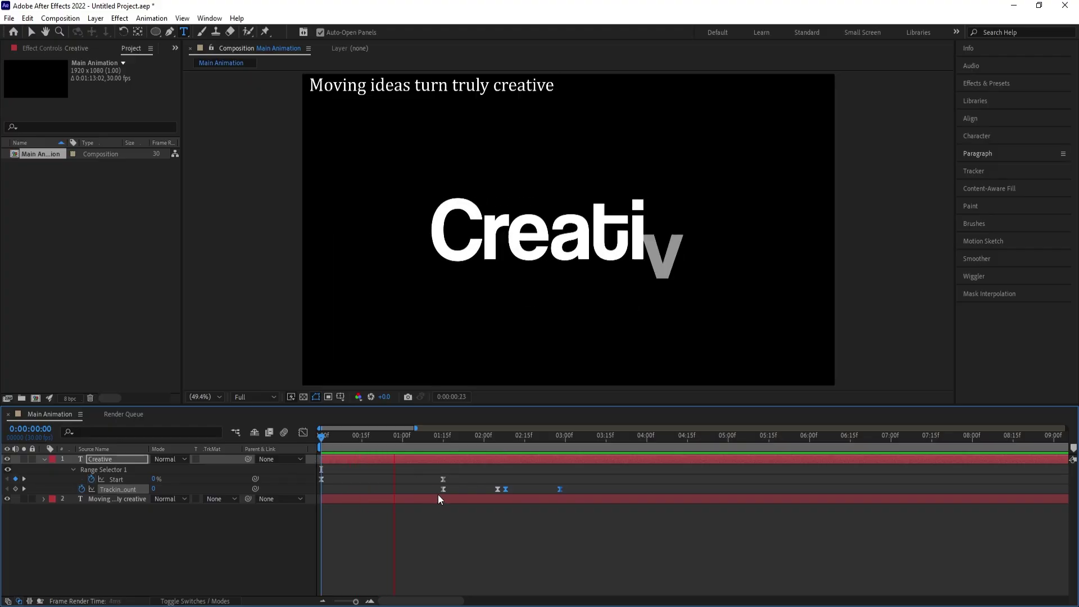
key("space")
Step: Park the playhead at 1:15, collapse the "Creative" layer's properties and give the layer a Yellow label
left_click_drag(465, 443, 443, 440)
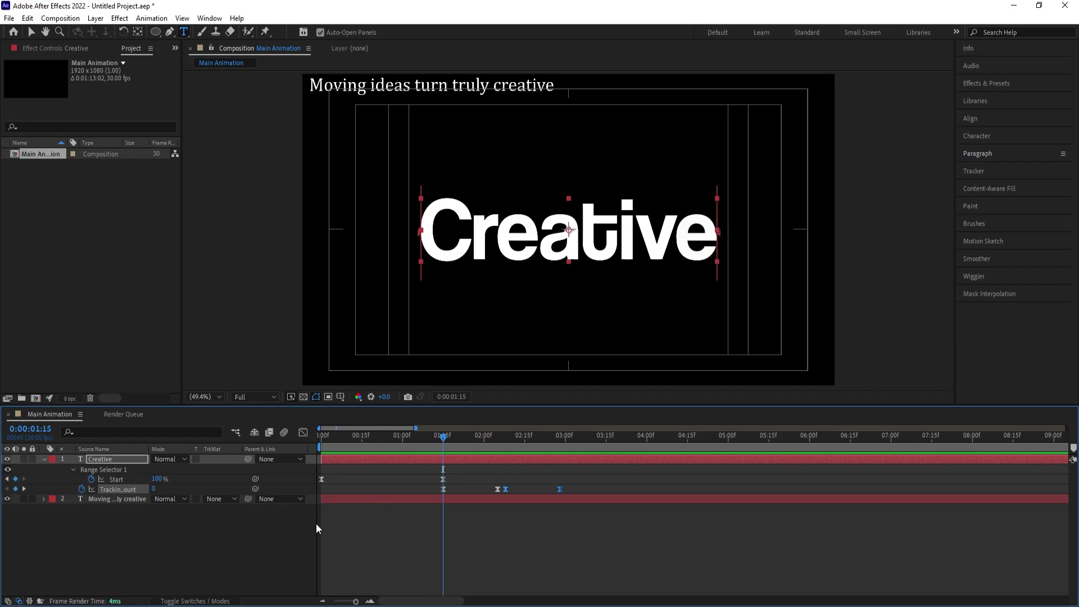
left_click(149, 530)
left_click(113, 460)
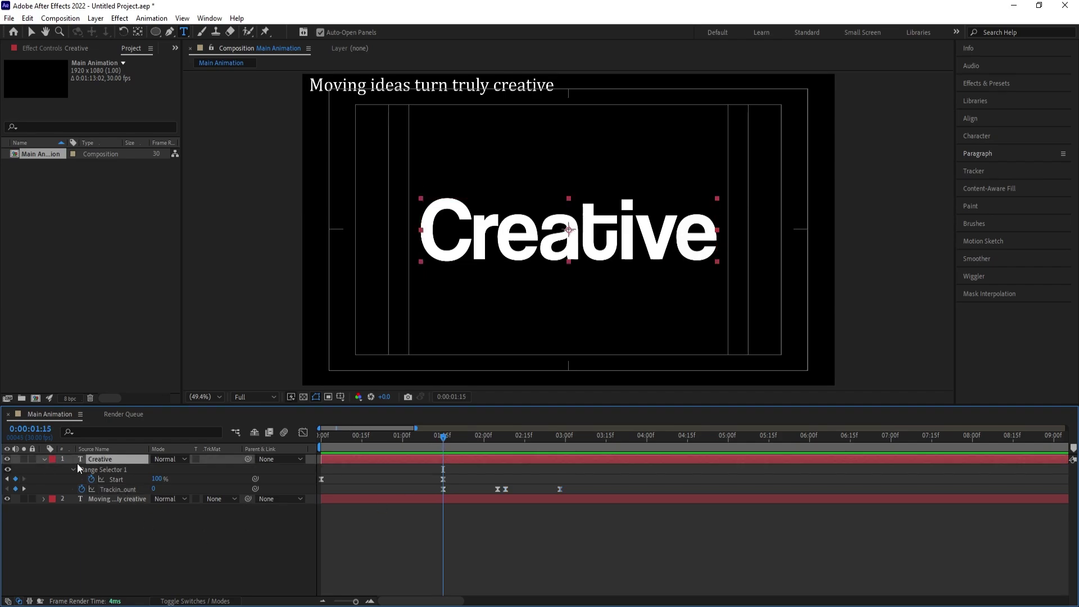
left_click(43, 460)
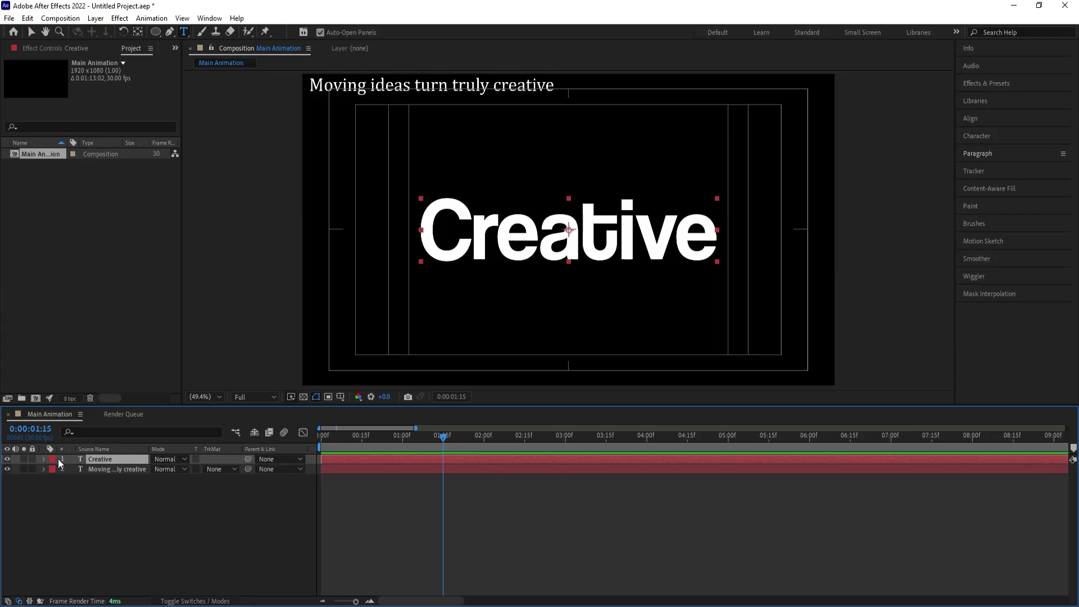
left_click(53, 458)
left_click(83, 274)
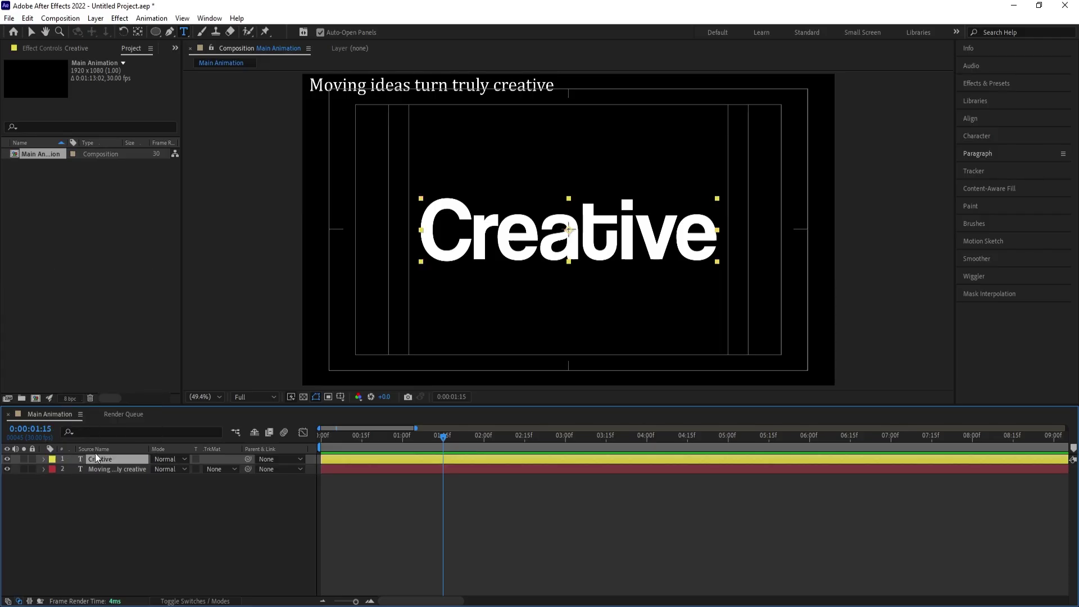
Step: Duplicate the "Creative" layer and give the copy a Pink label
key("ctrl+d")
left_click(52, 459)
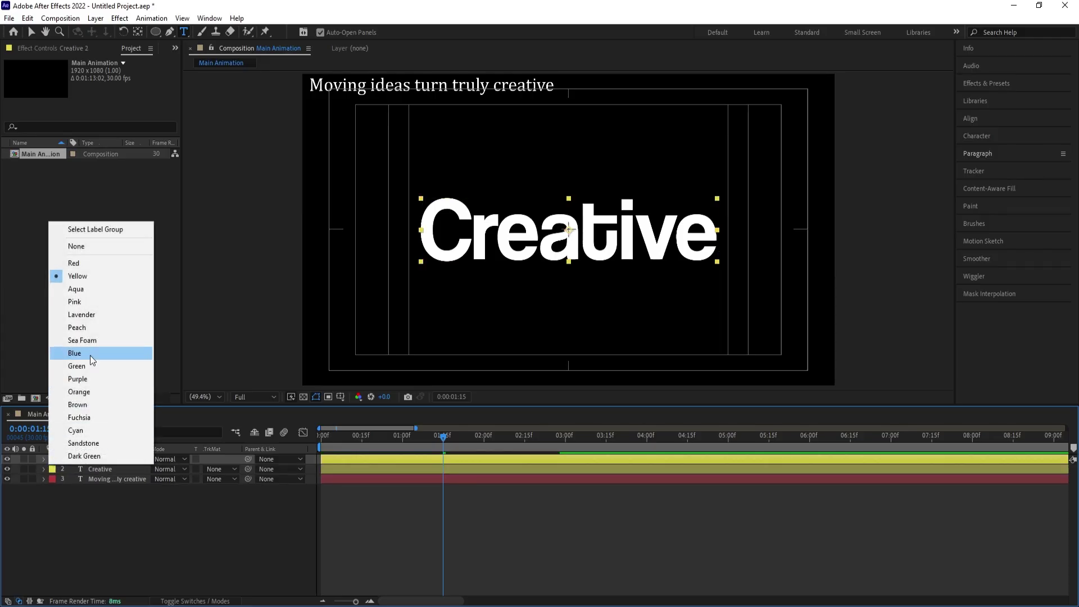
left_click(77, 307)
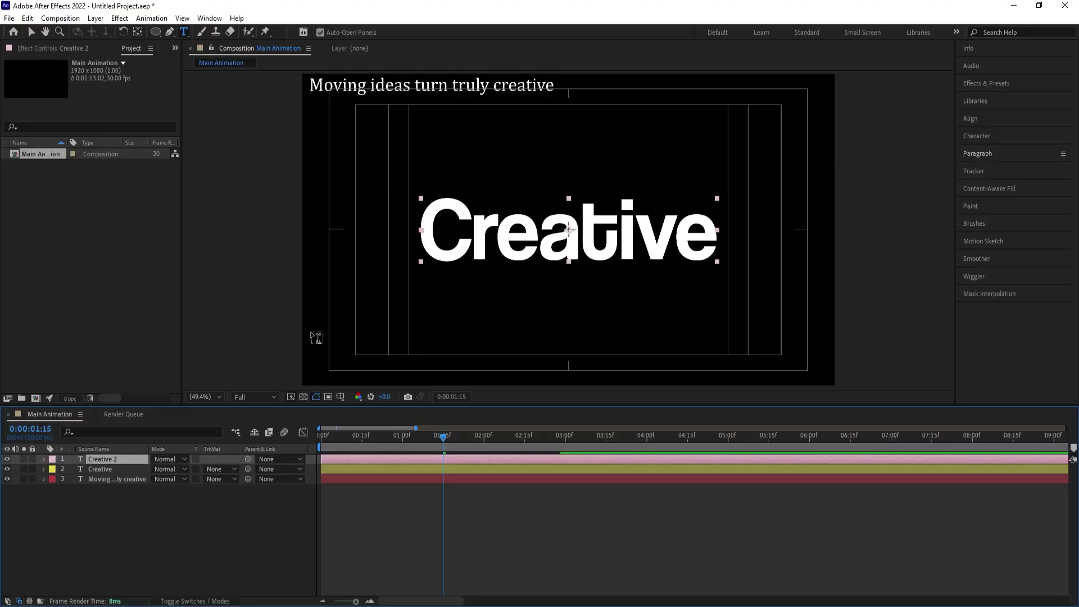
Step: Lower the "Creative 2" text so it overlaps the original title's lower edge, and scale it to 532%
key("v")
left_click_drag(466, 247, 465, 277)
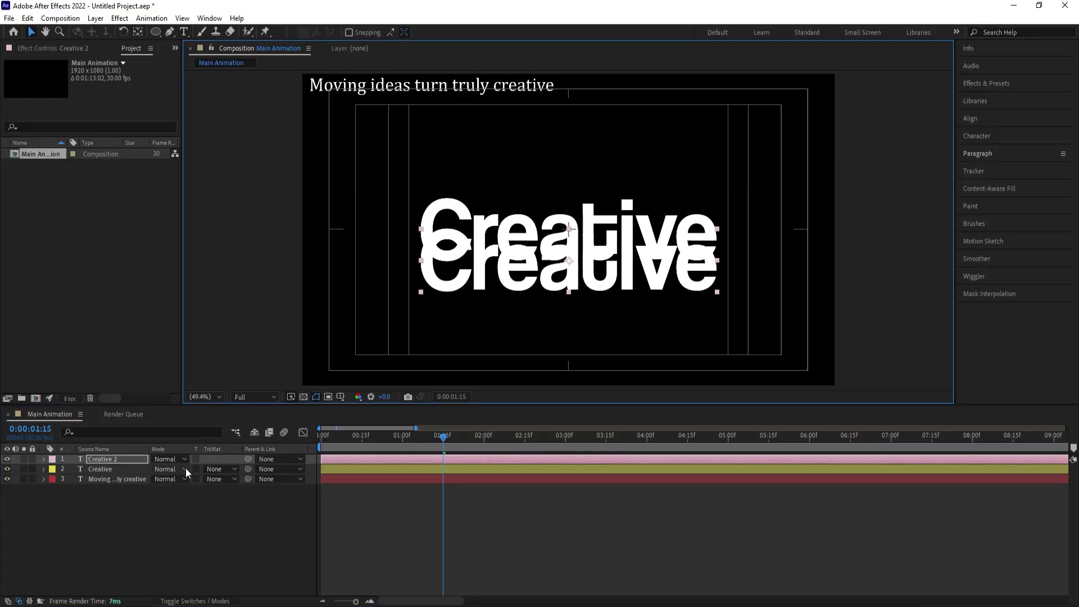
key("s")
left_click_drag(168, 470, 204, 469)
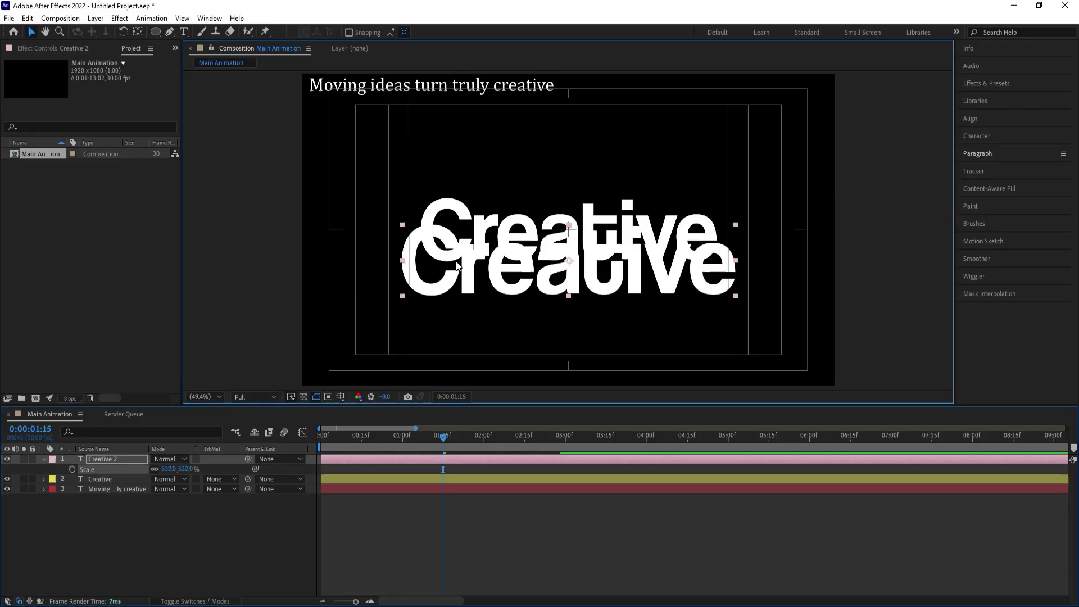
left_click(455, 270)
left_click_drag(455, 269, 455, 271)
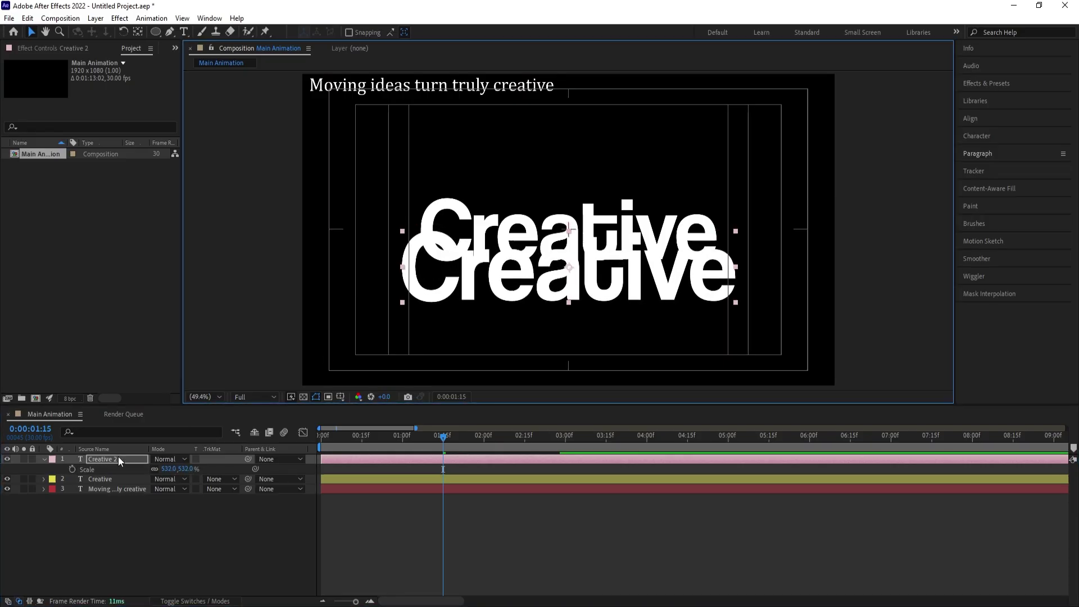
Step: Duplicate the "Creative 2" layer, move the copy further down and scale it to 580%
key("ctrl+d")
left_click_drag(535, 279, 535, 323)
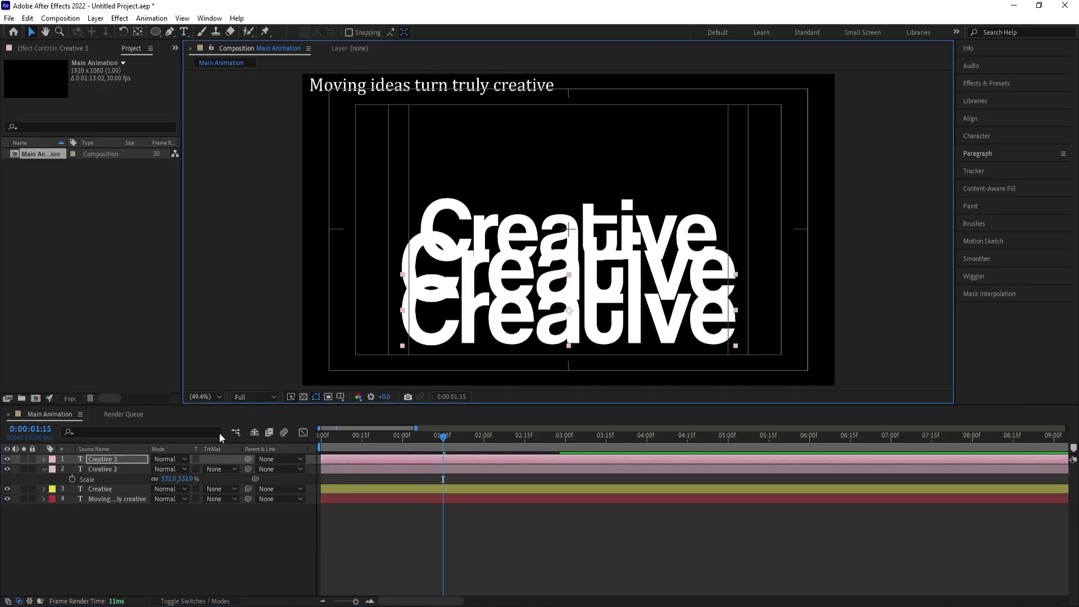
key("s")
mouse_move(168, 468)
left_mouse_down()
mouse_move(207, 463)
mouse_move(188, 461)
left_mouse_up()
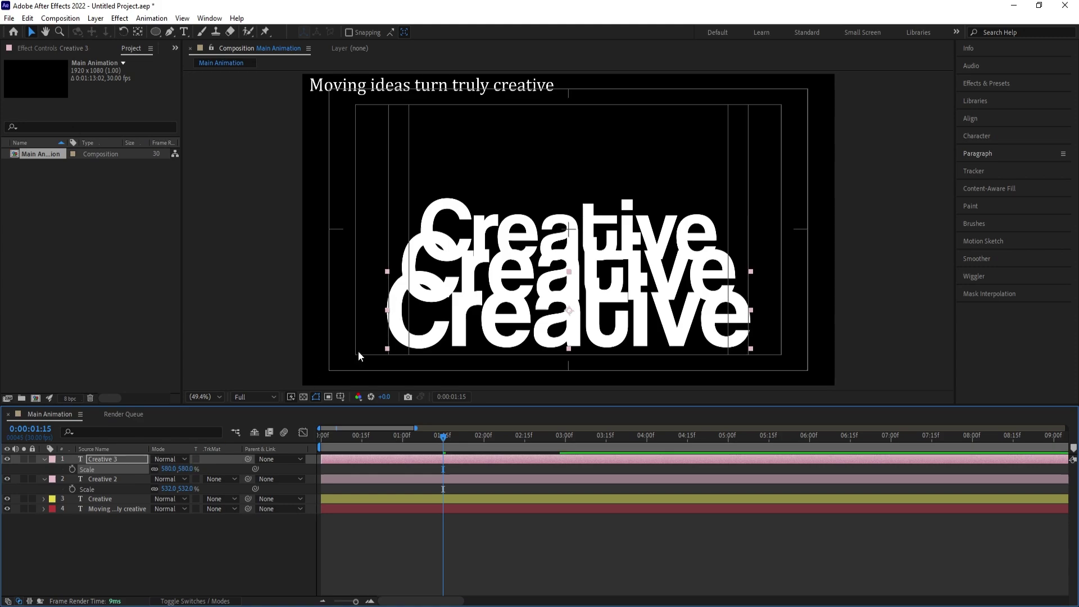
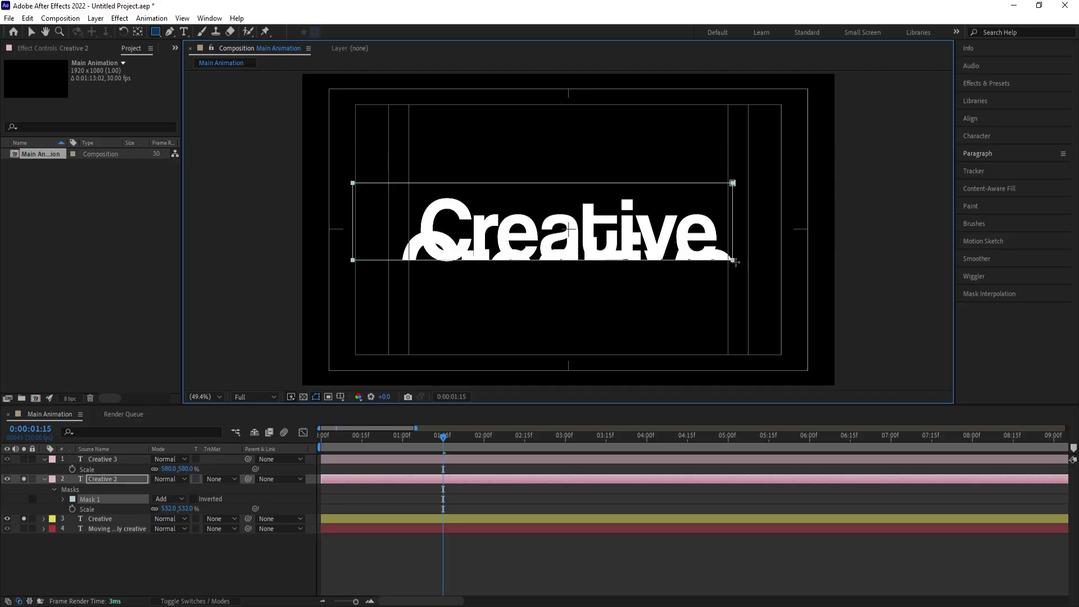
Step: Delete the mask on "Creative 2" and draw a rectangular mask around the lower half of its text, just below the title
key("Delete")
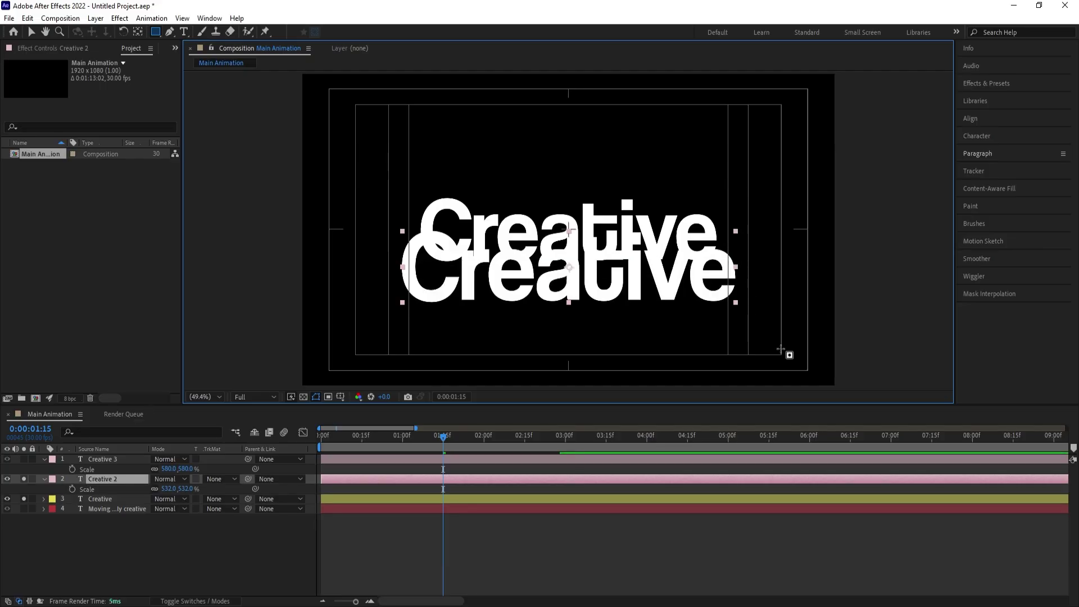
left_click_drag(781, 349, 365, 265)
left_click(380, 467)
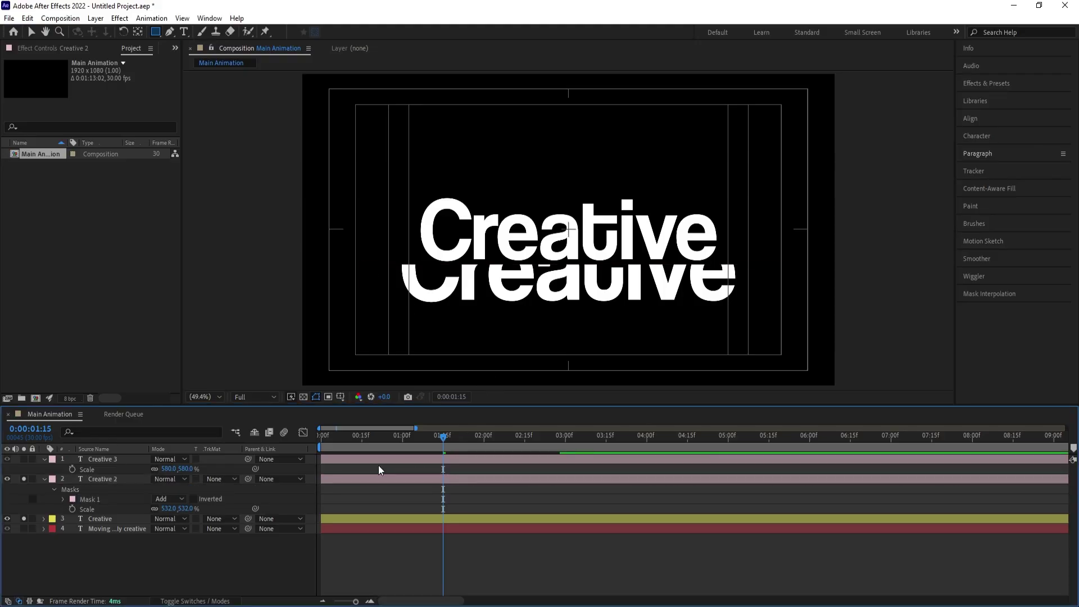
Step: Solo the "Creative 3" layer, scale it to 599% and draw a rectangular mask around the lower half of its text
left_click(24, 459)
left_click(102, 459)
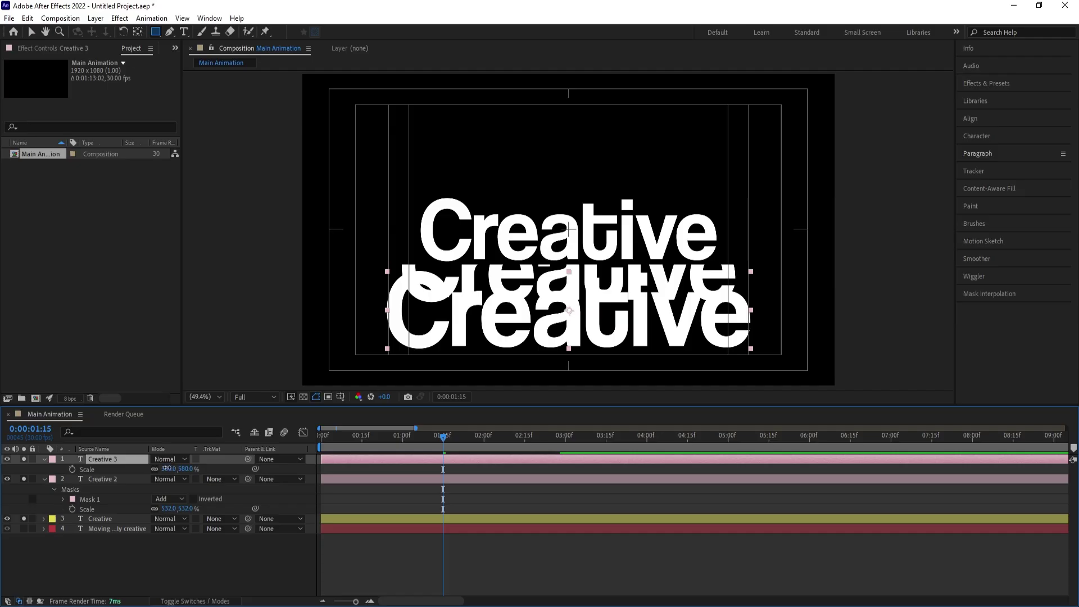
left_click_drag(167, 468, 177, 468)
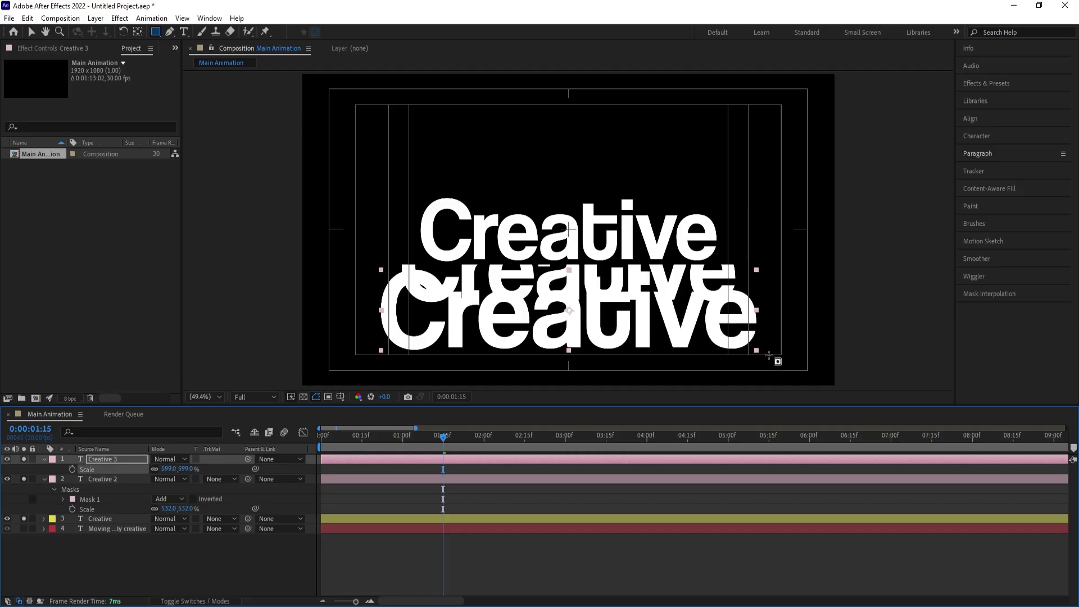
left_click_drag(786, 369, 366, 306)
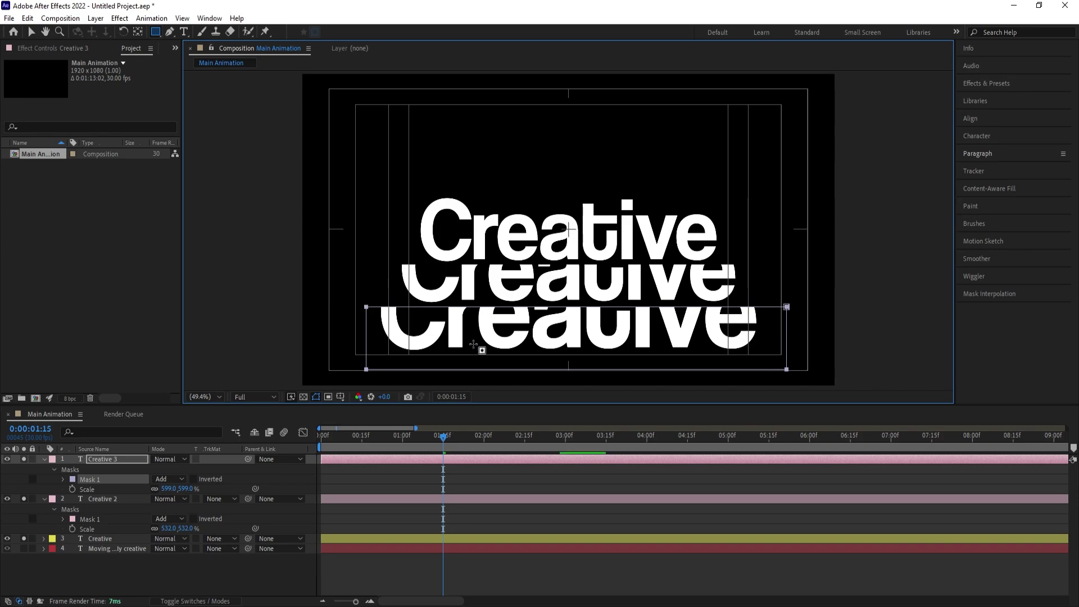
left_click(432, 474)
Step: Preview the title and its masked copies from the start, and return the playhead to 1:12
left_click_drag(413, 440, 294, 440)
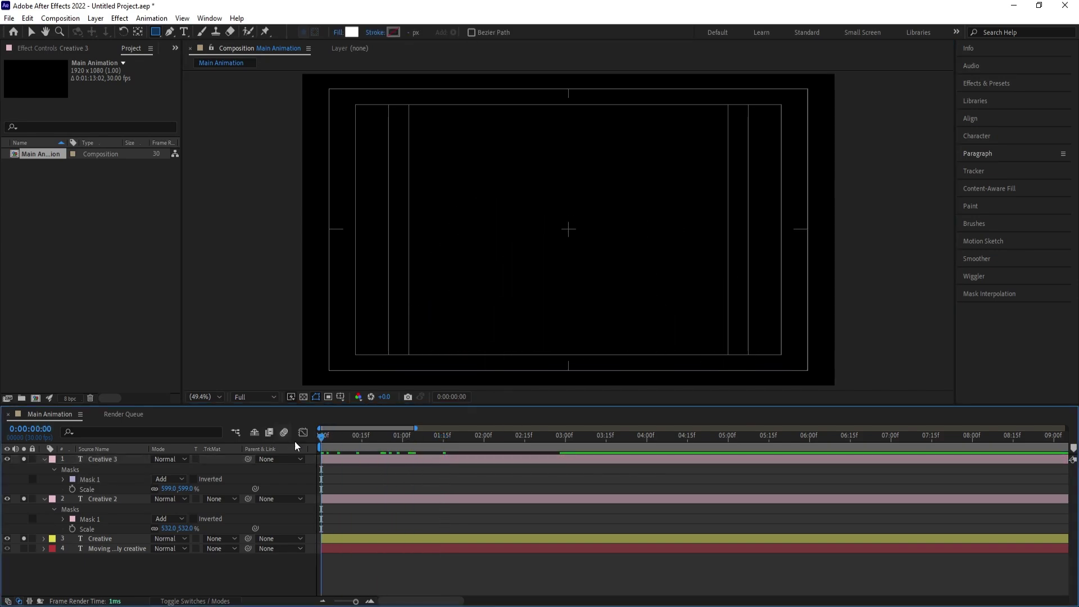
key("space")
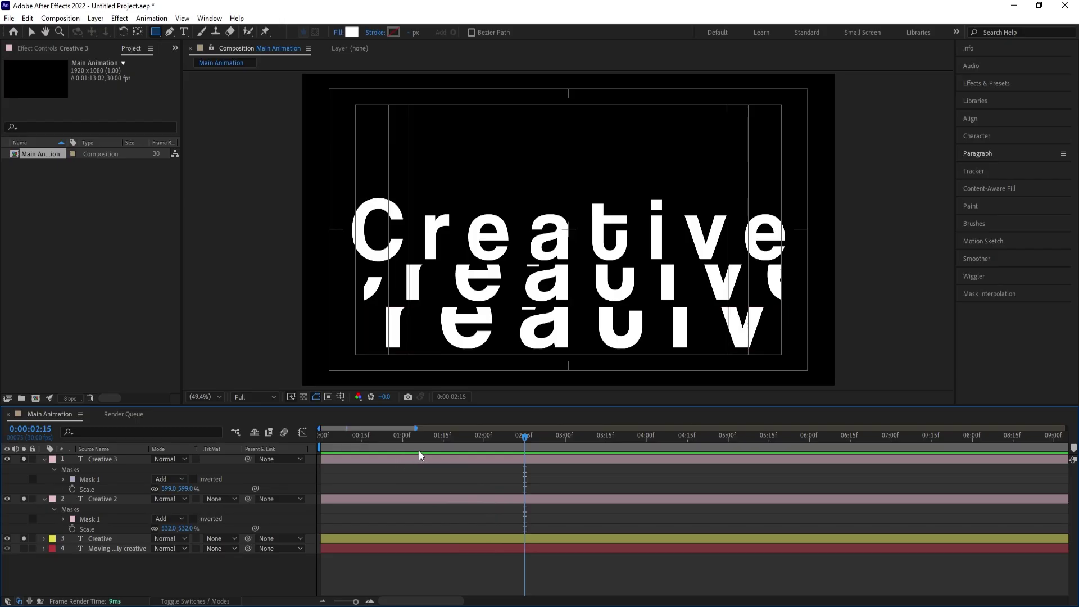
left_click_drag(454, 442, 435, 442)
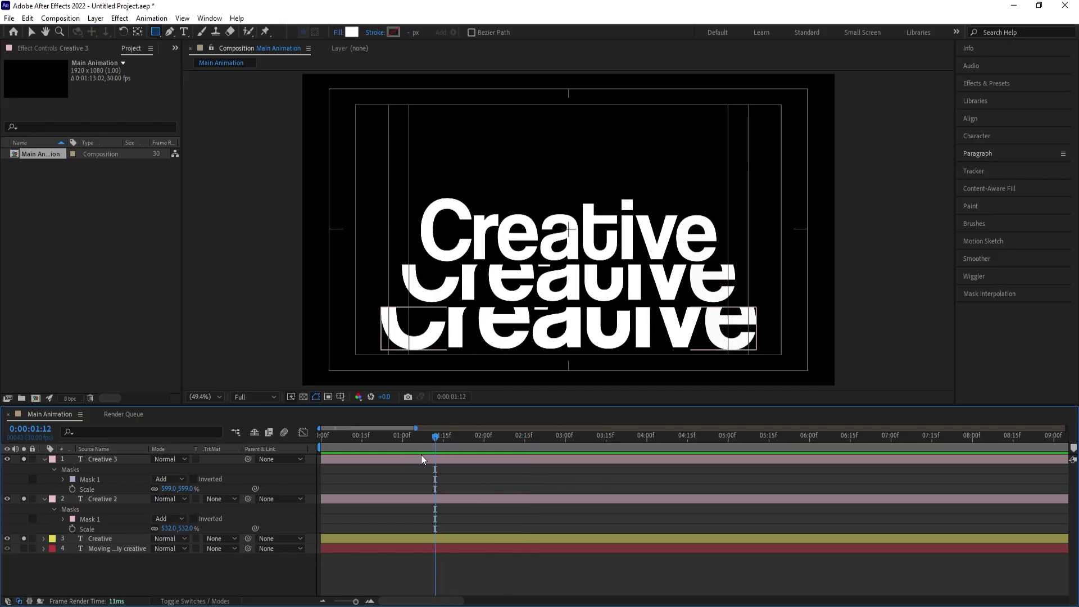
Step: Widen the "Creative 3" mask on both sides, well past the composition frame's edges
left_click(421, 458)
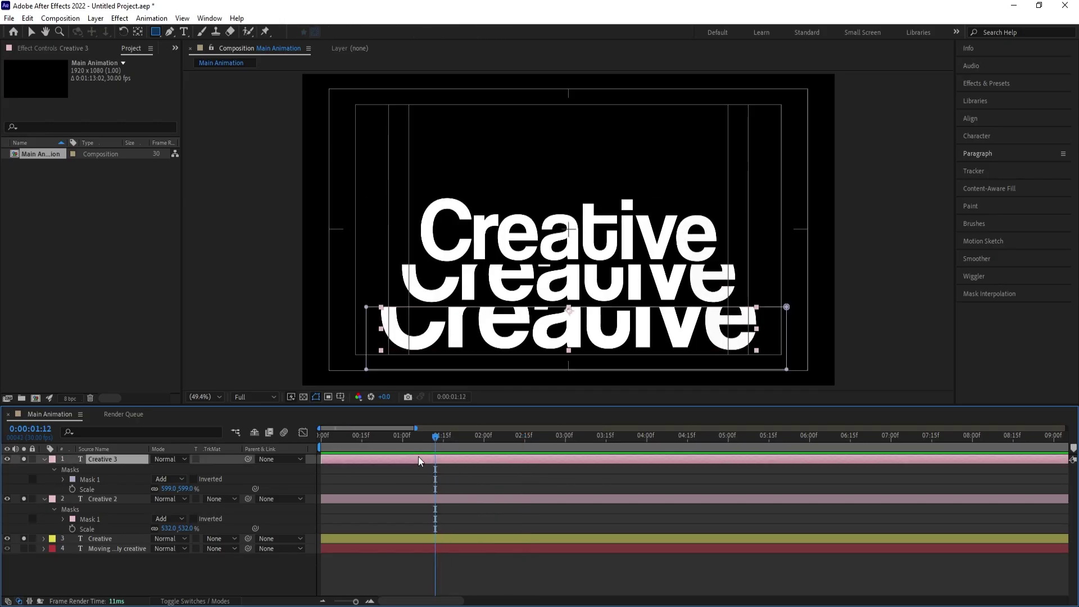
key("v")
left_click(368, 311)
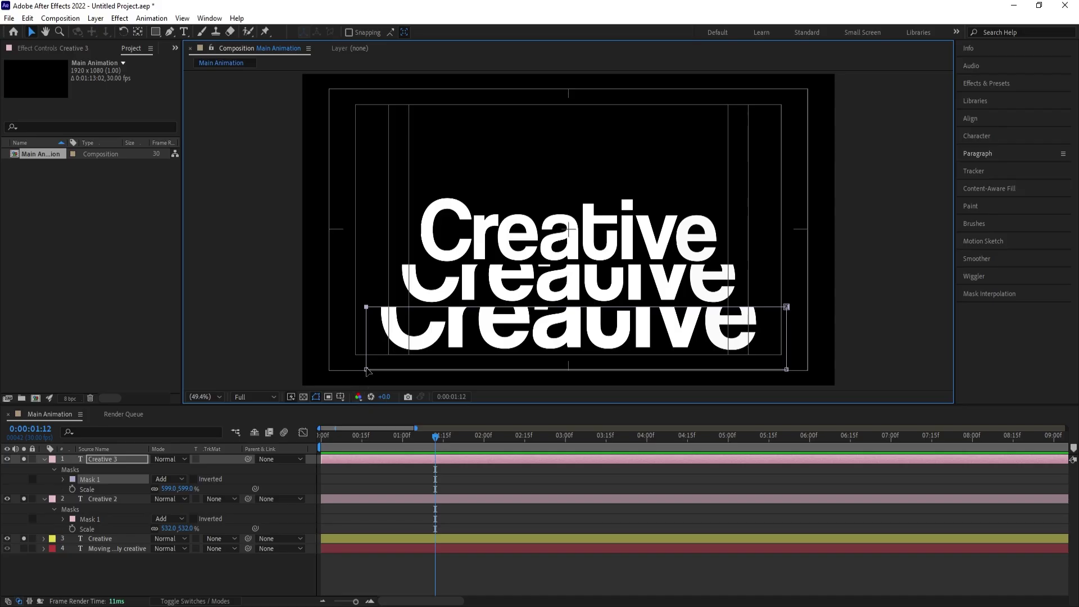
left_click_drag(365, 371, 203, 370)
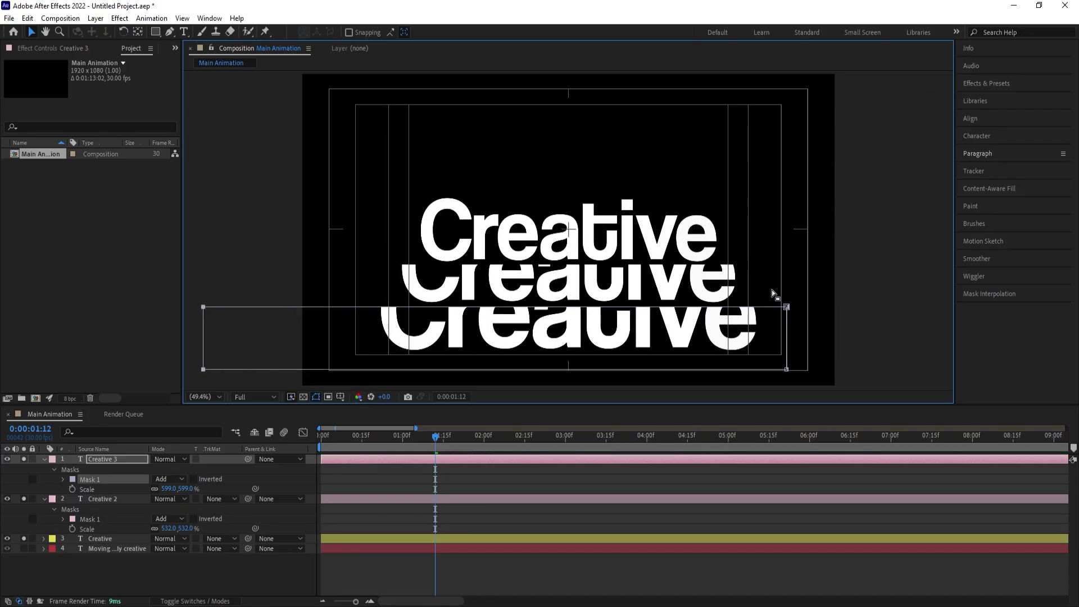
left_click_drag(786, 371, 897, 371)
Step: Widen the "Creative 2" mask on both sides, past the composition frame's edges
left_click(378, 500)
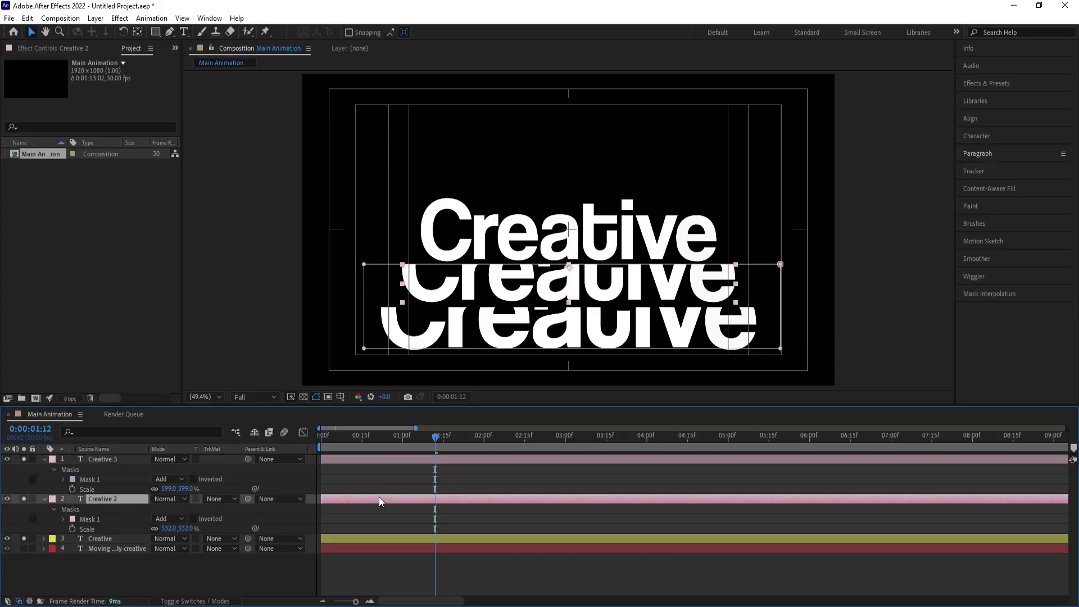
left_click_drag(348, 241, 204, 353)
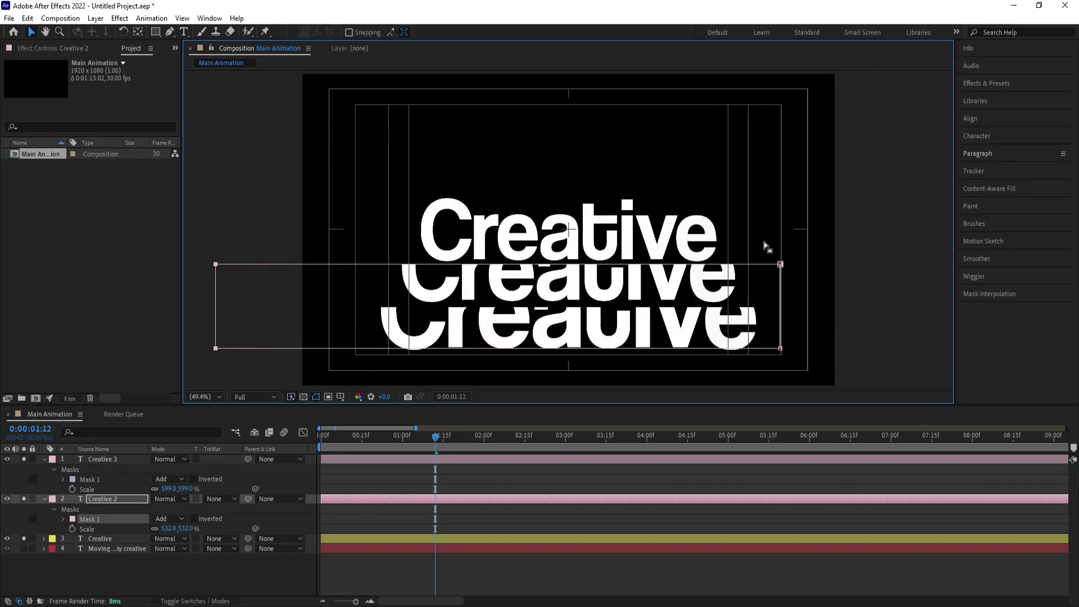
left_click_drag(764, 243, 823, 387)
left_click_drag(781, 349, 891, 347)
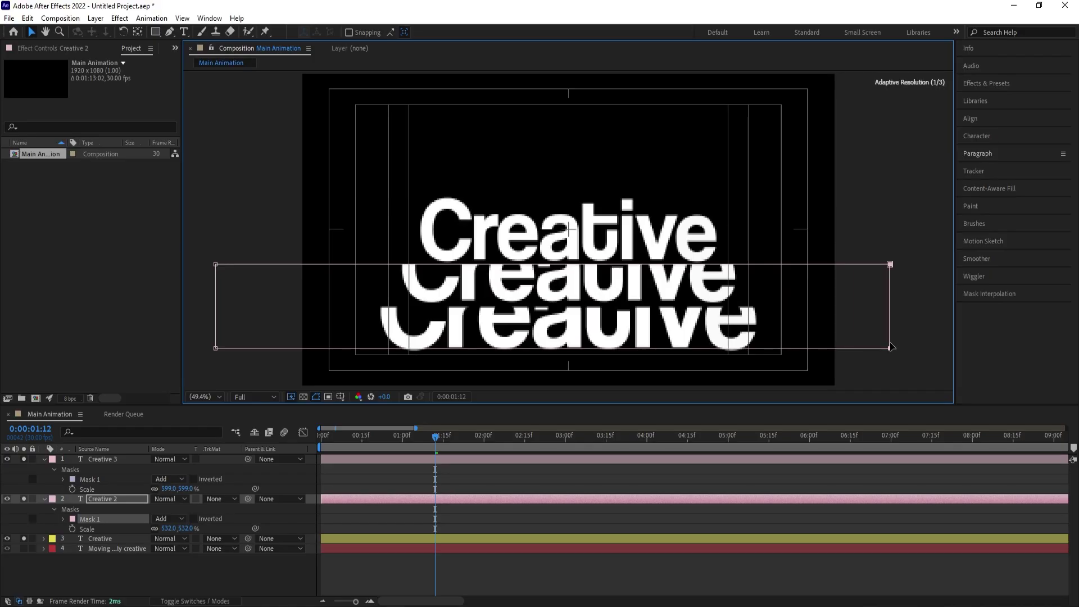
left_click(412, 482)
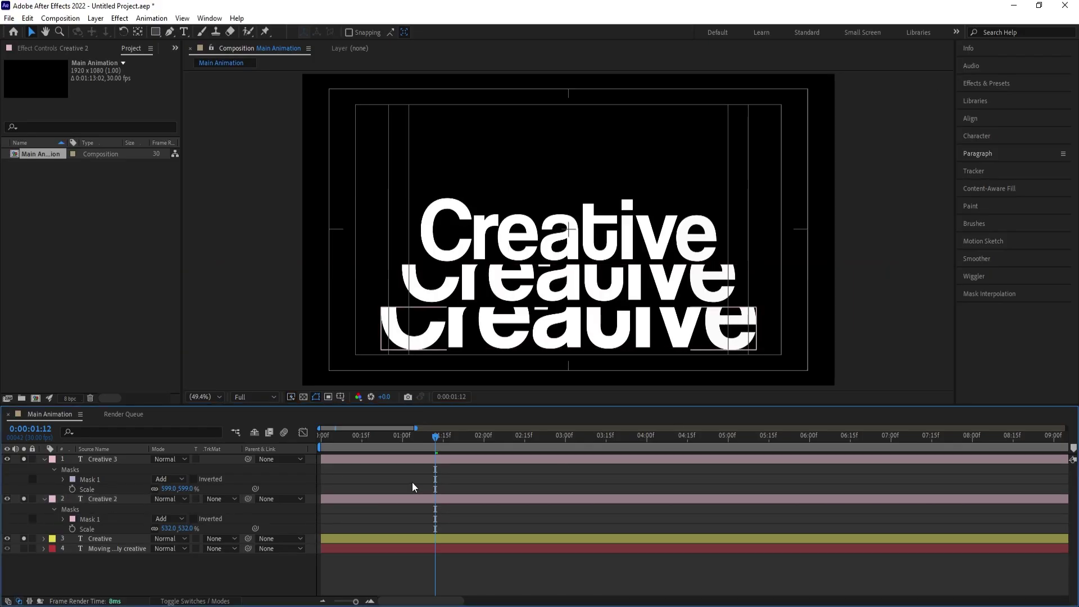
Step: Collapse the layer properties, duplicate "Creative 2" and "Creative 3", and place the two copies below the "Creative" layer in the stack
key("u")
key("u")
left_click(121, 469)
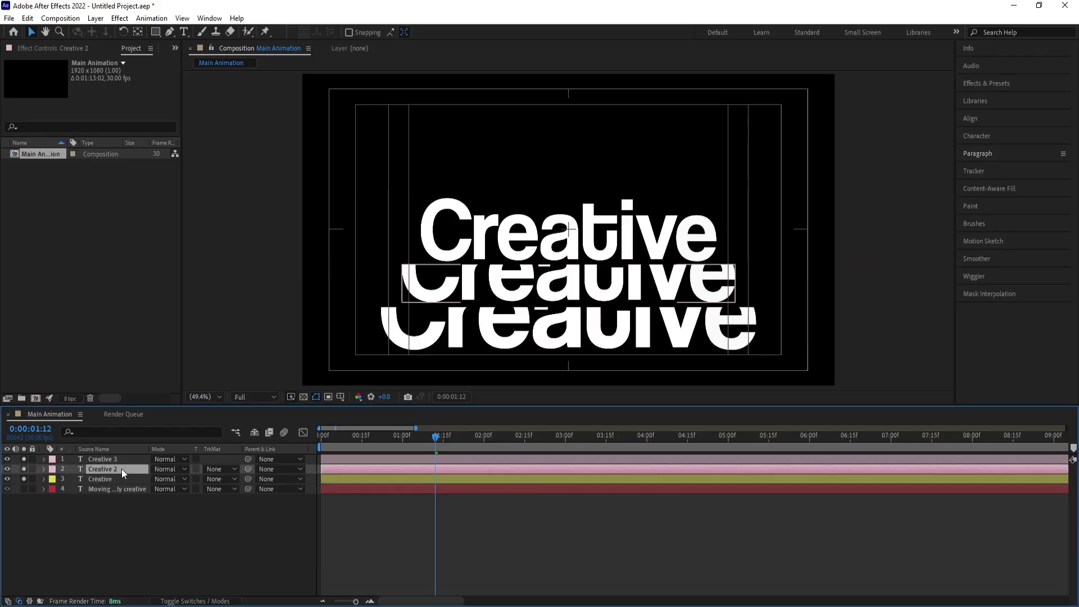
left_click(109, 458, "shift")
key("ctrl+d")
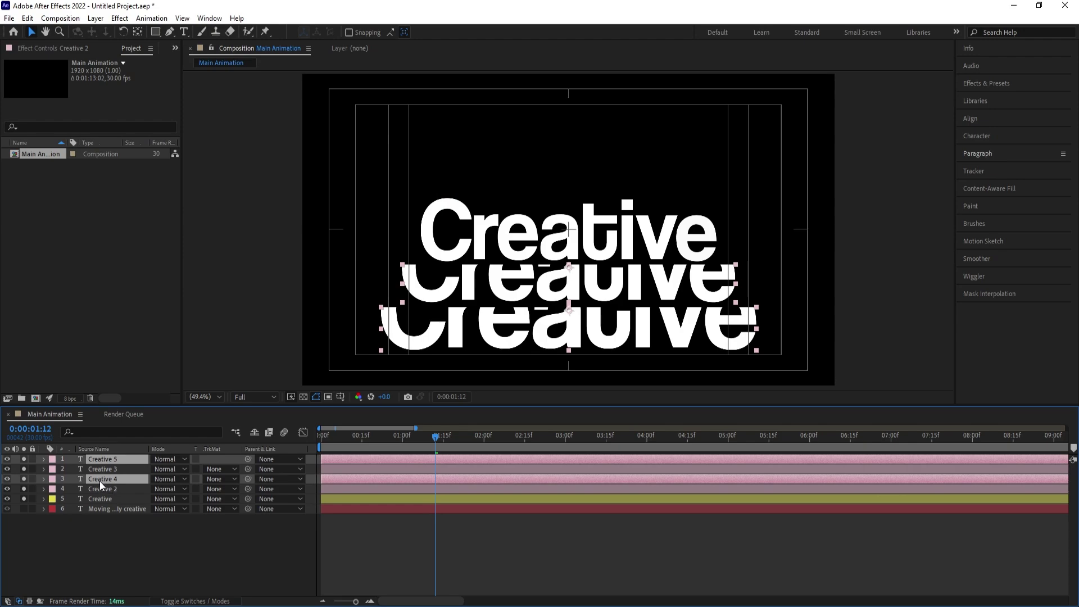
left_click_drag(100, 480, 117, 503)
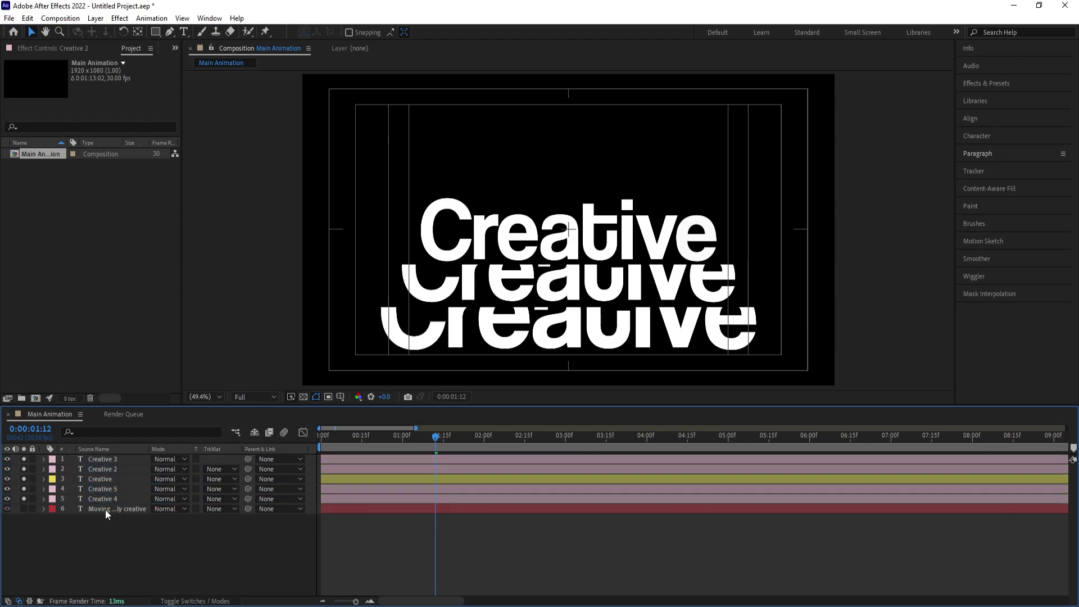
Step: Move the "Creative 4" copy from below the original title to just above it
left_click(102, 495)
left_click_drag(513, 297, 511, 198)
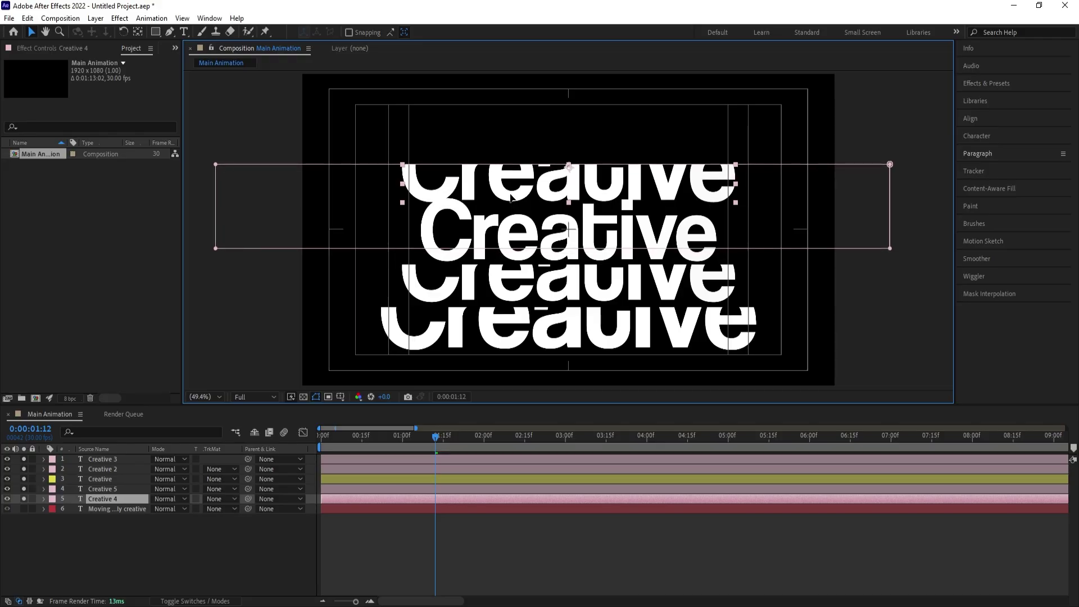
left_click_drag(510, 198, 510, 200)
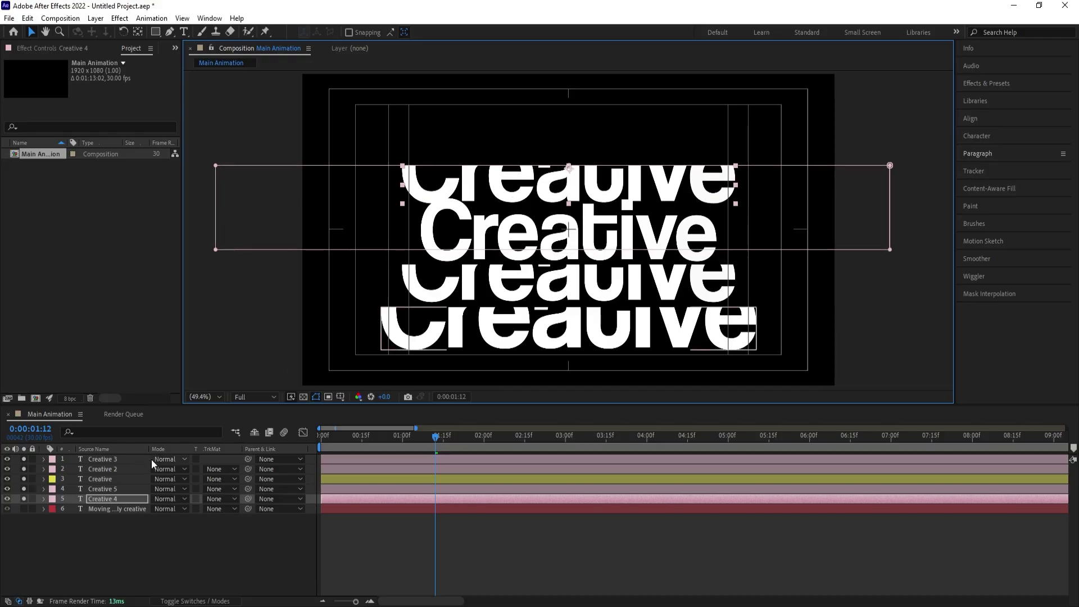
Step: Replace the "Creative 4" mask with a wide rectangle ending just above the original title, lowering the copy slightly to overlap the title
key("m")
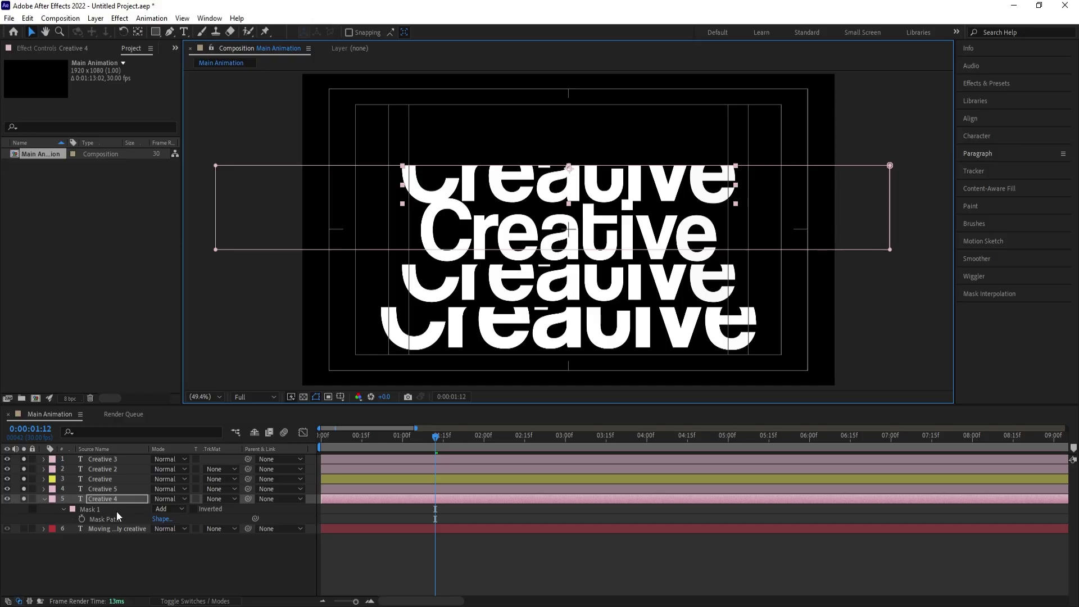
left_click(116, 510)
key("Delete")
left_click(477, 193)
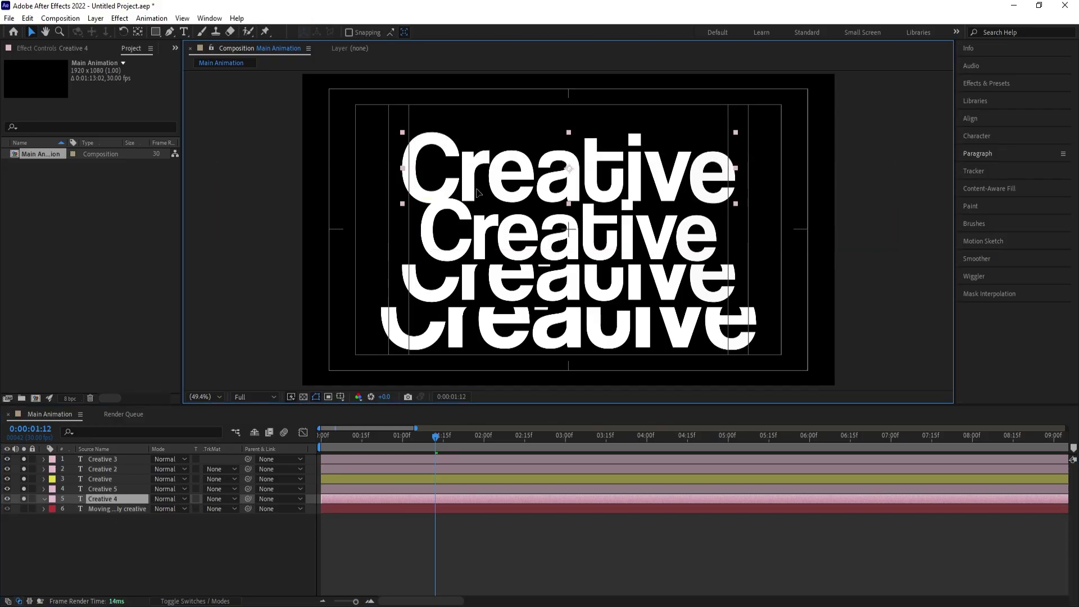
left_click_drag(477, 193, 478, 210)
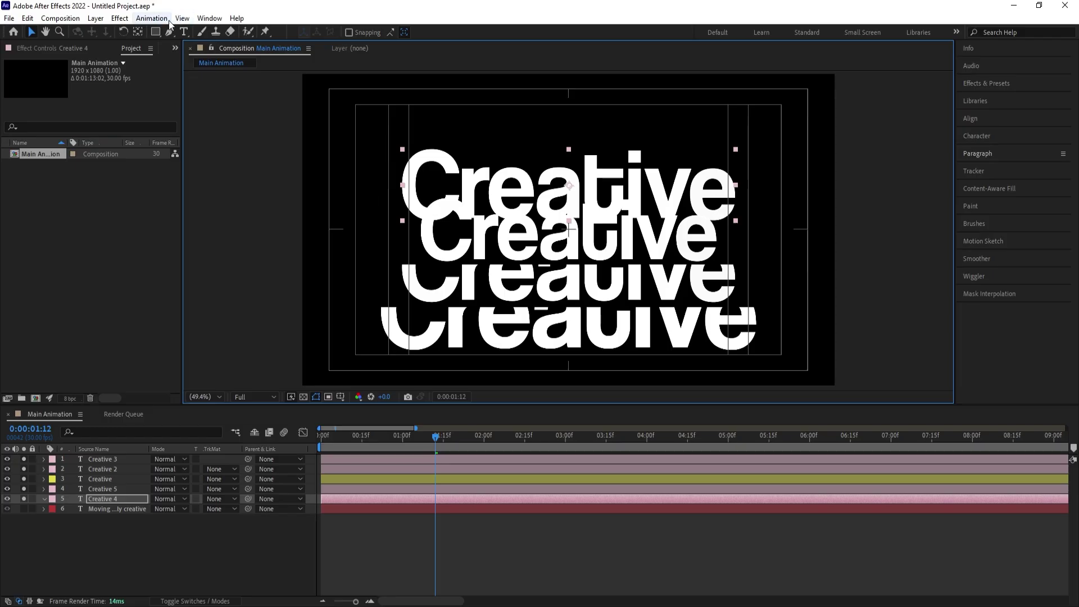
left_click(155, 32)
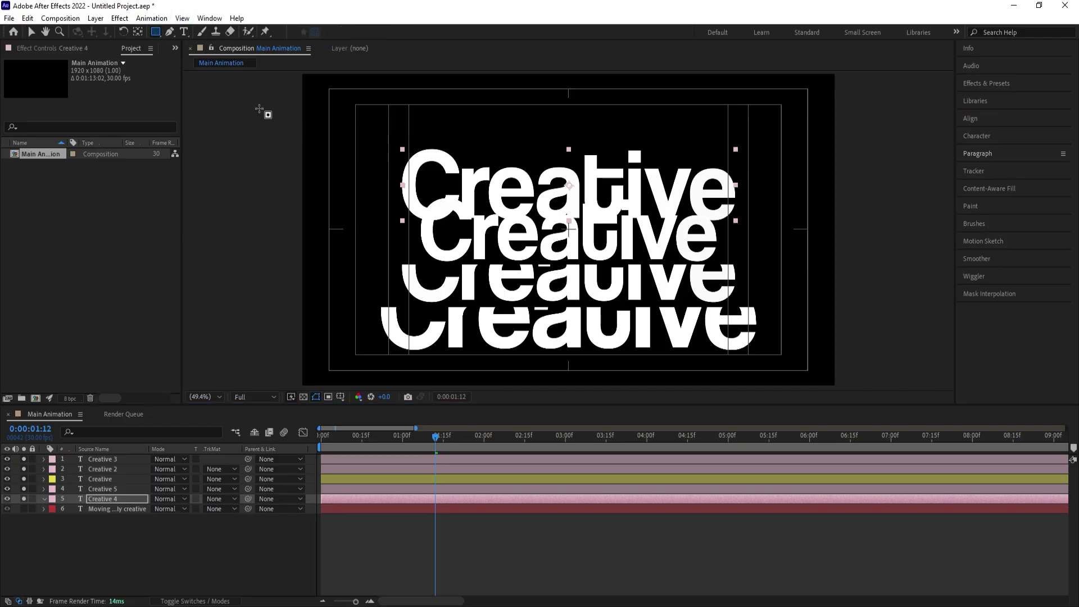
left_click_drag(259, 109, 878, 195)
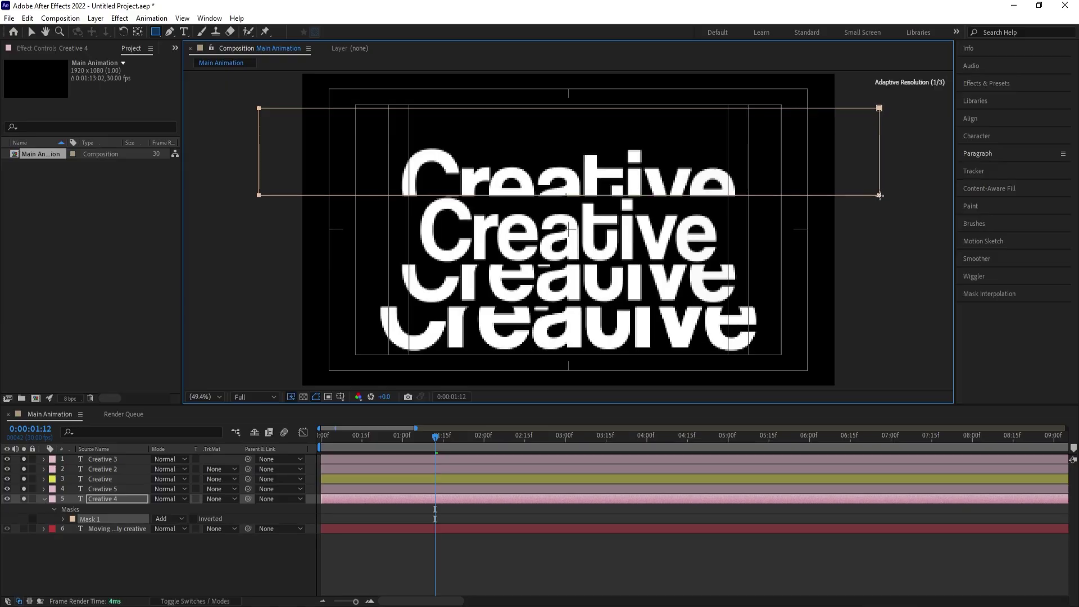
Step: Move the "Creative 5" copy from the bottom of the stacked text to above "Creative 4"
left_click(99, 490)
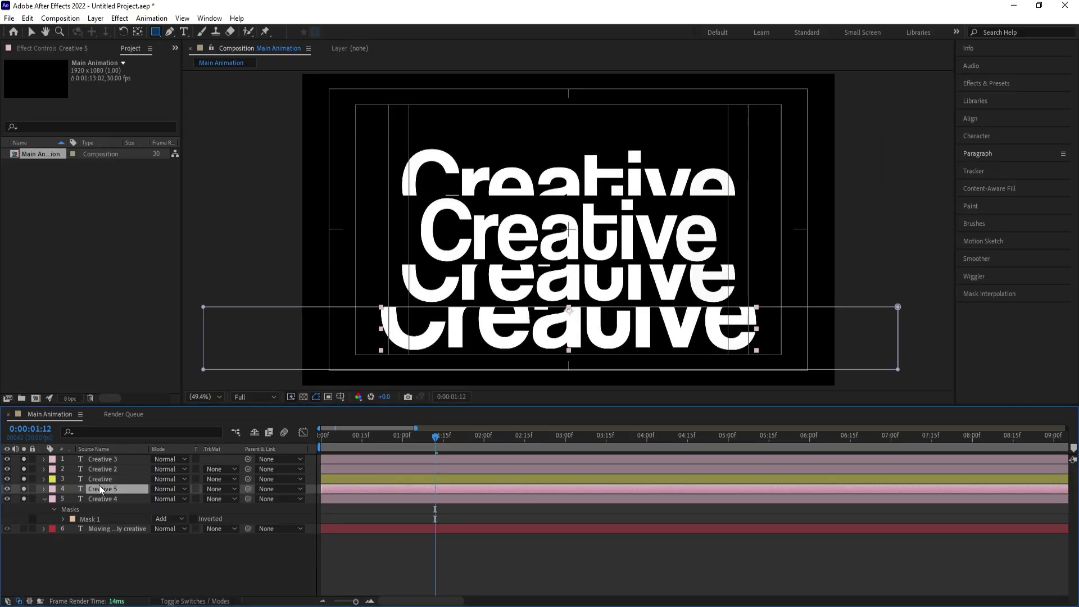
key("v")
left_click_drag(461, 330, 461, 143)
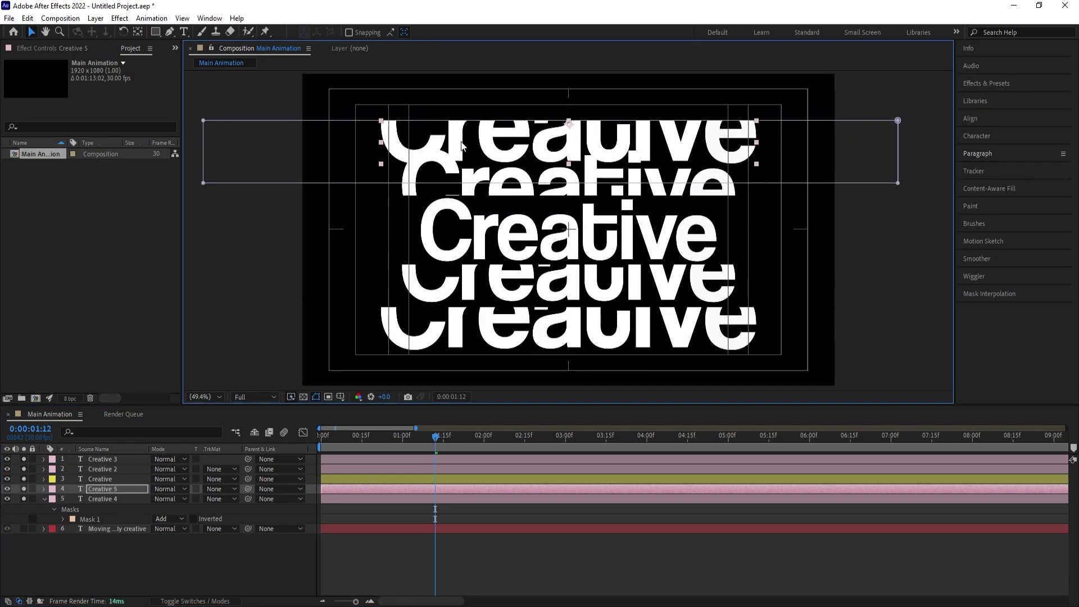
Step: Replace the "Creative 5" mask with a wide rectangle ending just above "Creative 4", shifting the copy down slightly, and collapse the layer properties
key("m")
left_click(91, 499)
key("Delete")
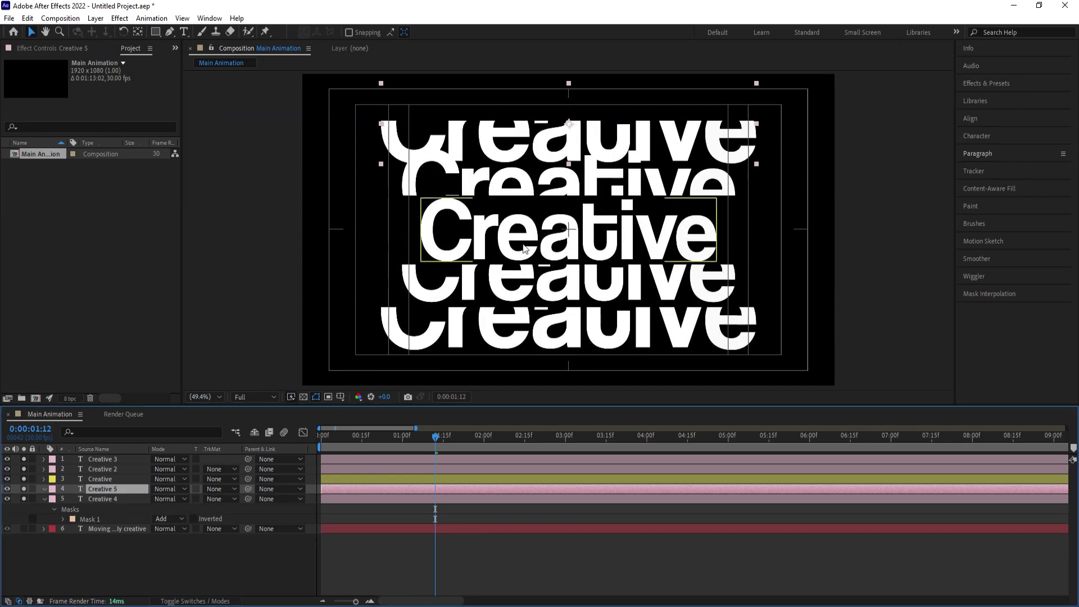
left_click_drag(504, 145, 510, 158)
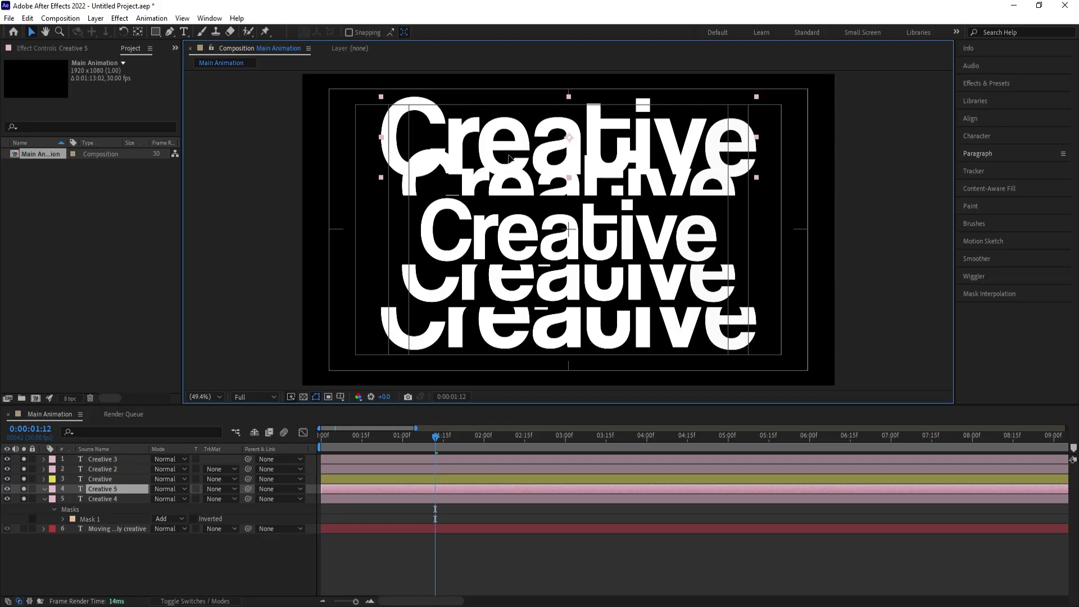
left_click(160, 32)
left_click_drag(282, 77, 859, 148)
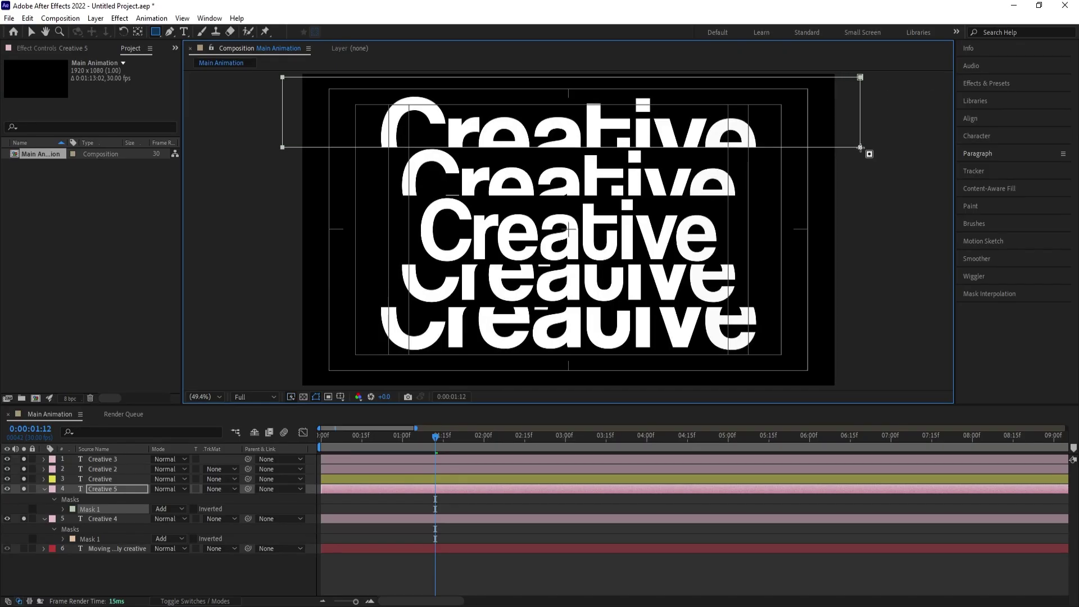
left_click(390, 507)
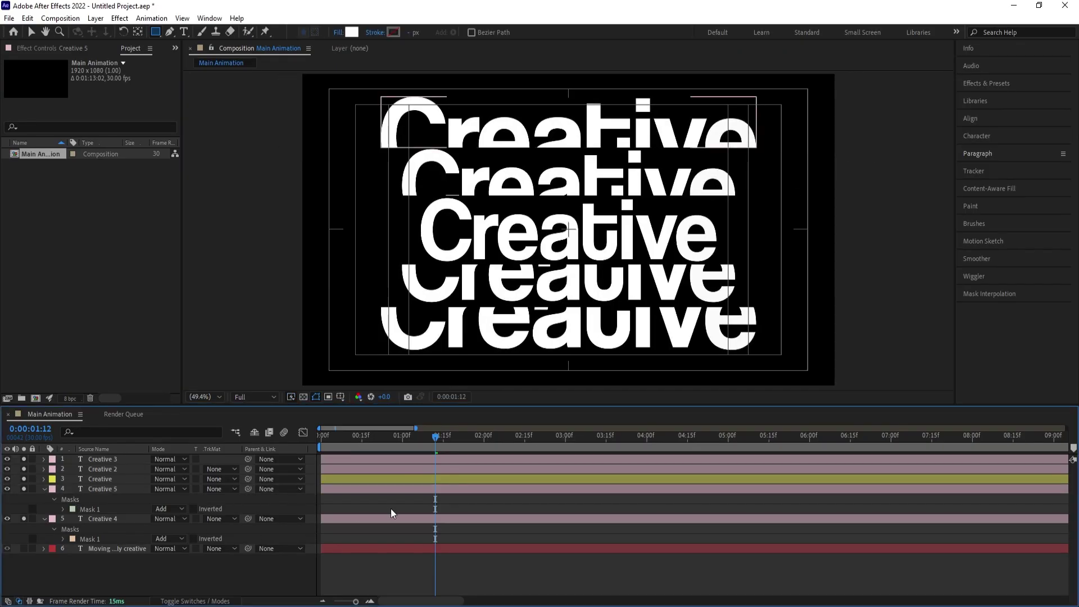
key("u")
key("u")
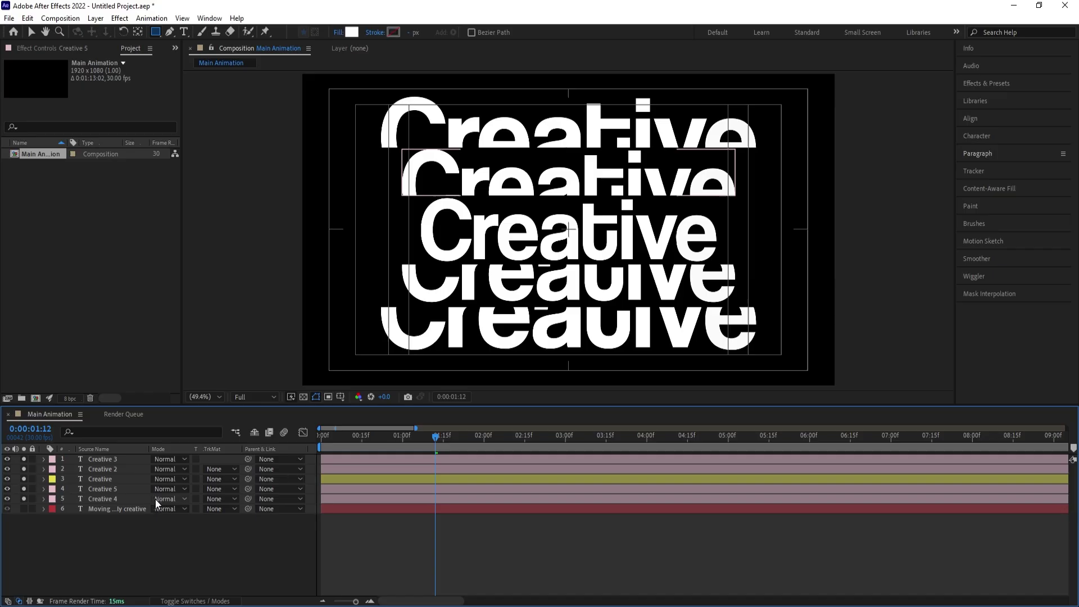
Step: Show the mask properties of the layers and set the "Creative 3" mask feather to 10 pixels
left_click(113, 499)
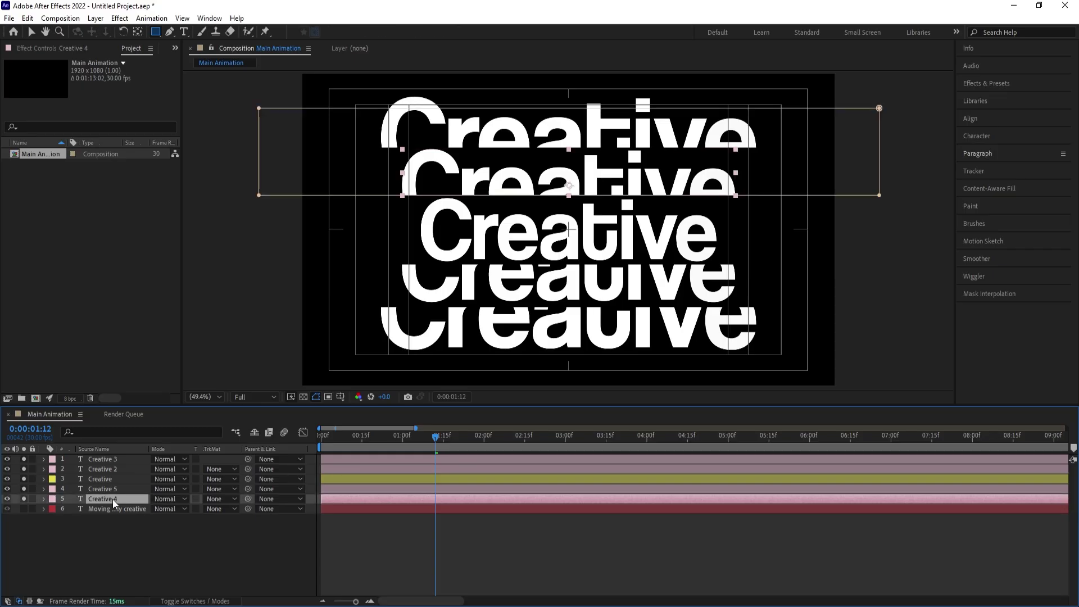
left_click(119, 528)
key("m")
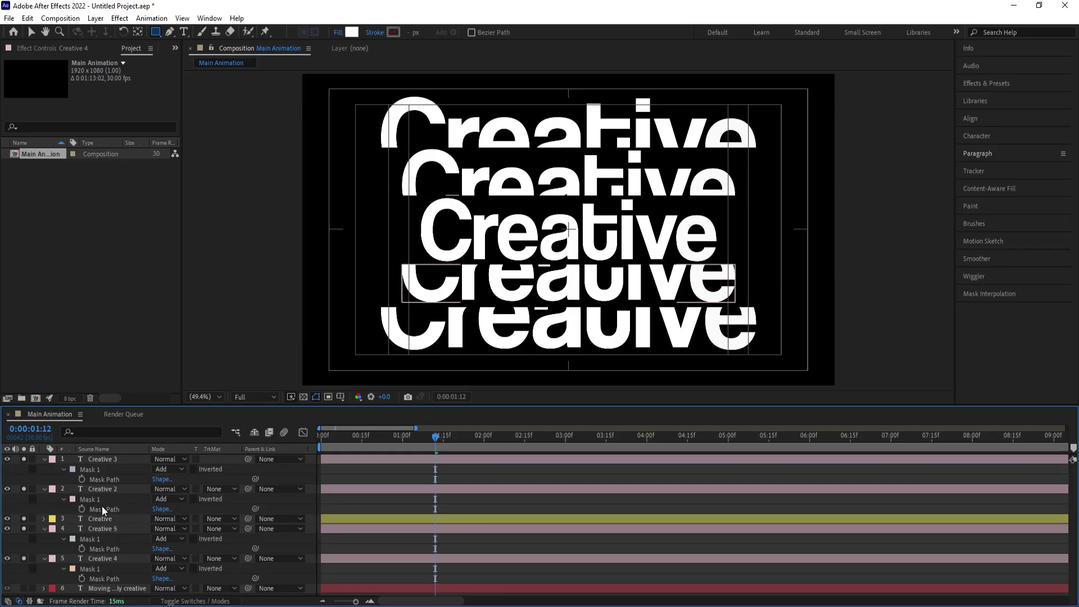
left_click(64, 469)
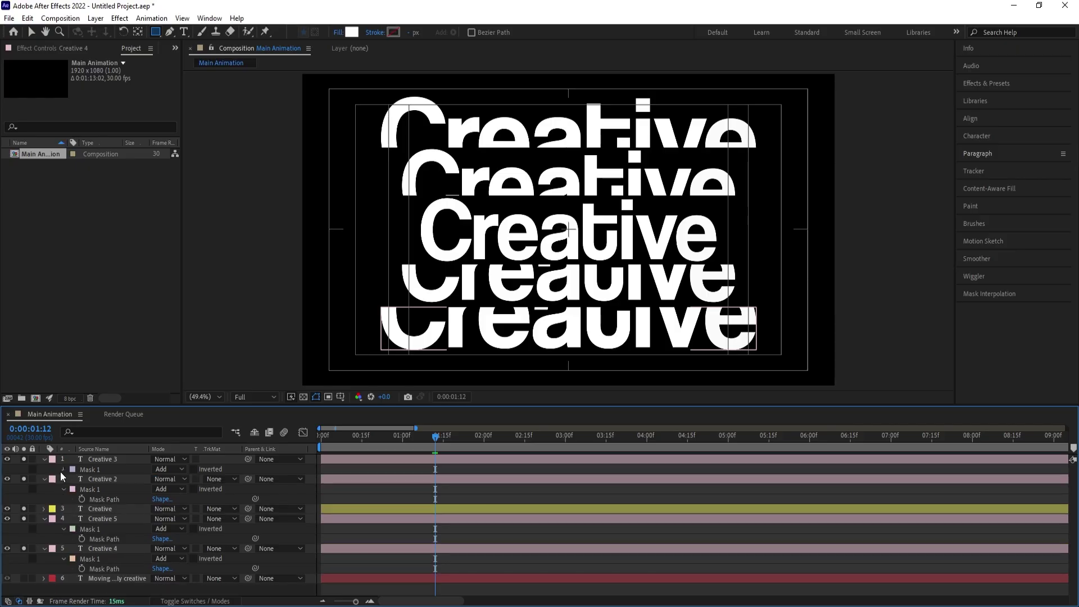
left_click(64, 469)
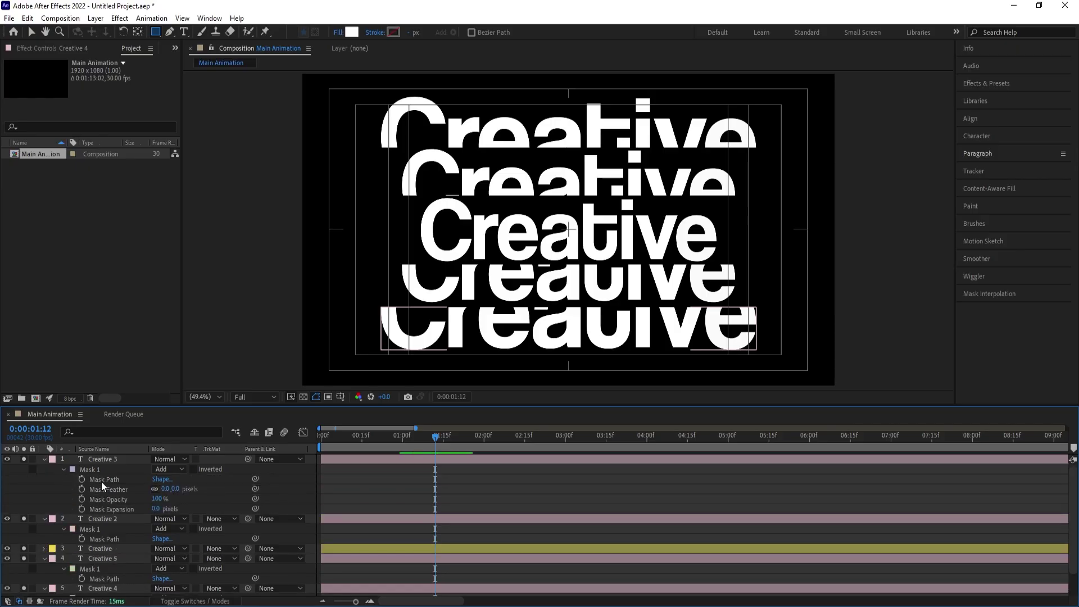
left_click(168, 489)
type("10")
key("Return")
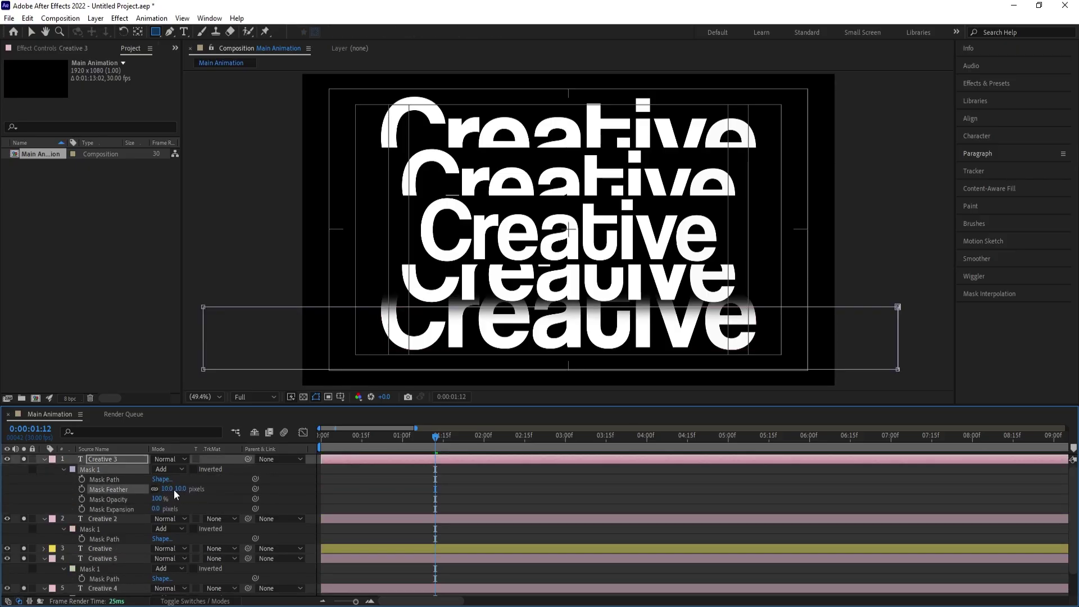
Step: Set the "Creative 2" mask feather to 10 pixels and collapse the layer properties
left_click(94, 521)
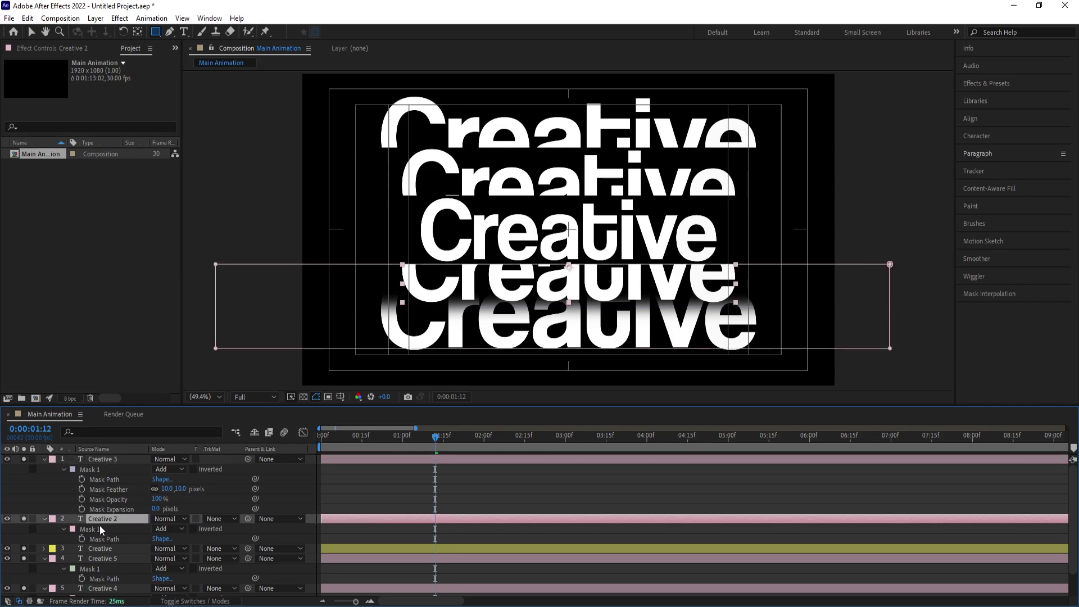
left_click(65, 531)
left_click(65, 531)
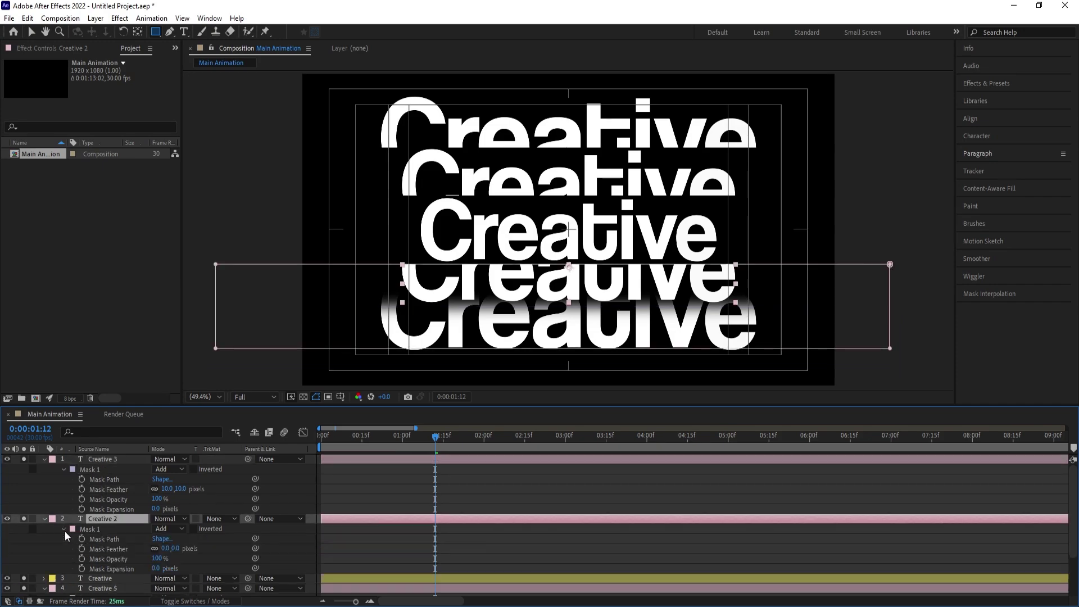
left_click(165, 549)
type("10")
key("Return")
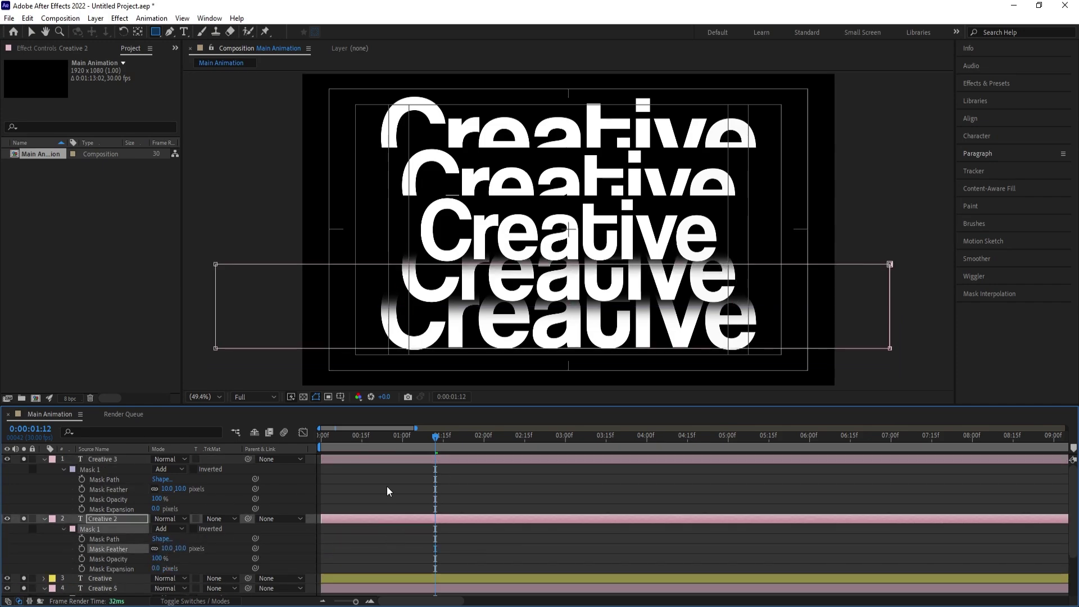
left_click(387, 486)
key("u")
key("u")
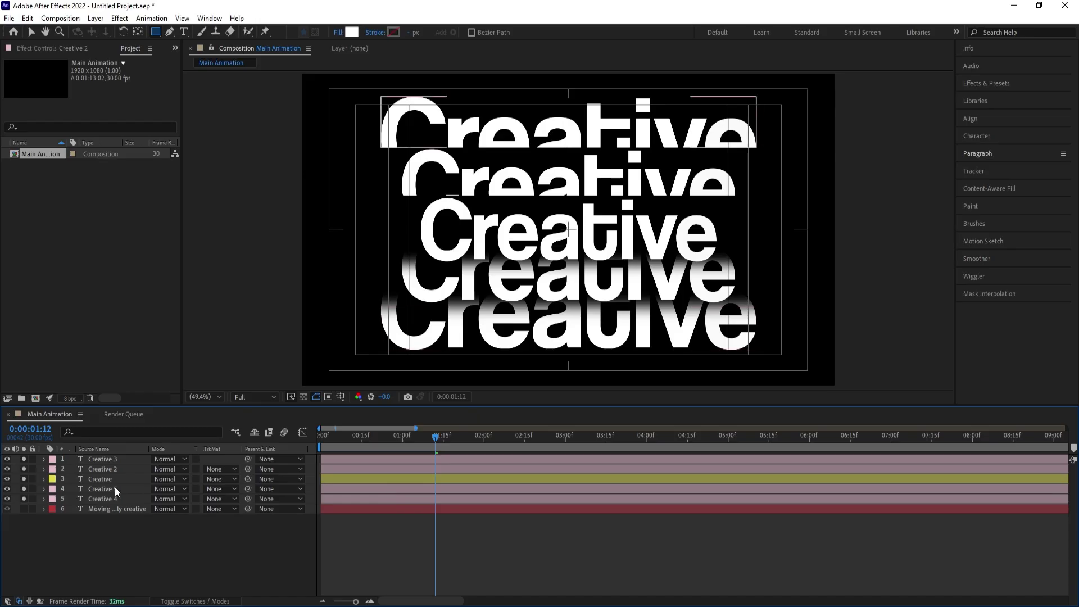
Step: Show the masks of "Creative 5" and "Creative 4", and set the "Creative 5" mask feather to 10 pixels
left_click(115, 486)
left_click(111, 496, "ctrl")
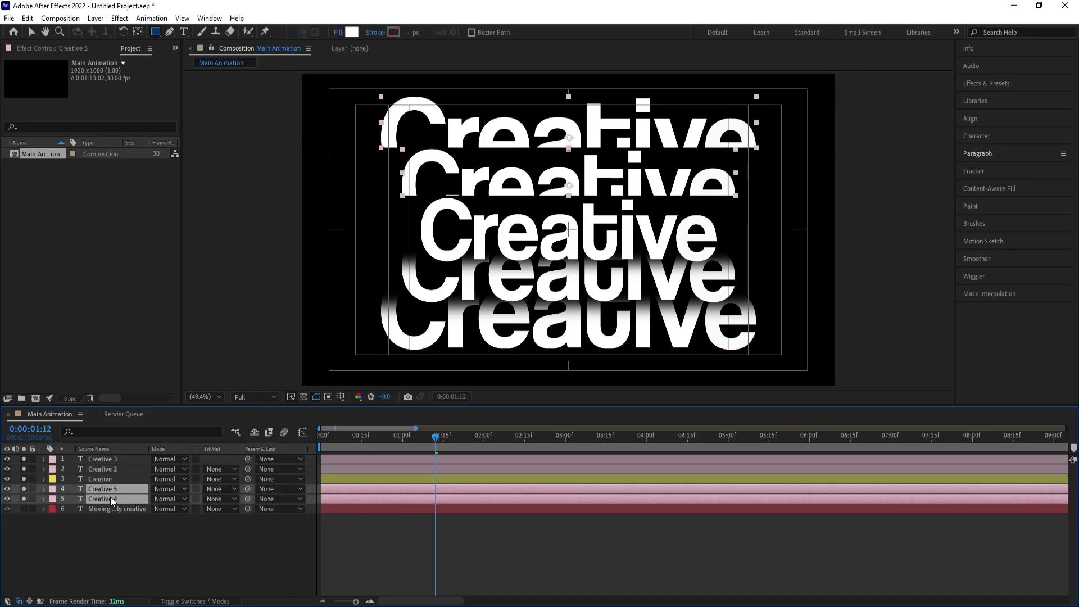
key("m")
left_click(90, 561)
left_click(65, 500)
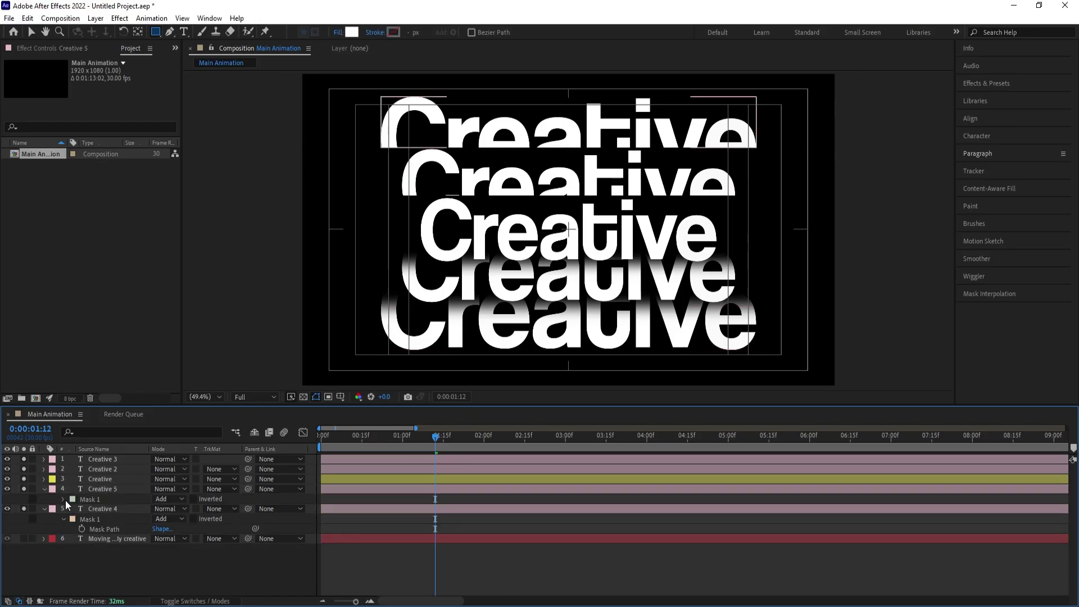
left_click(66, 499)
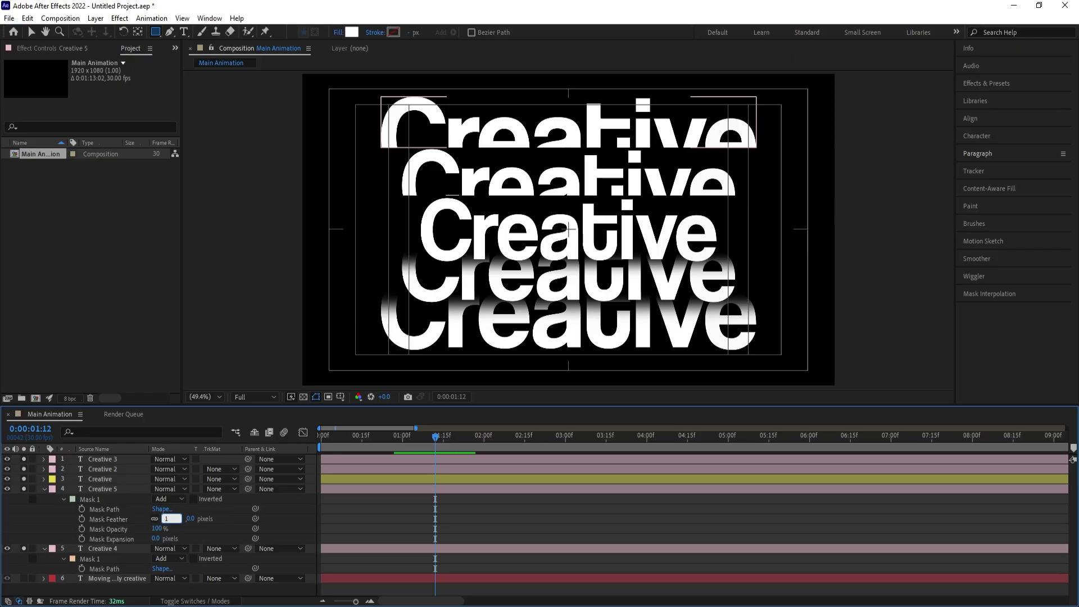
type("0")
key("Return")
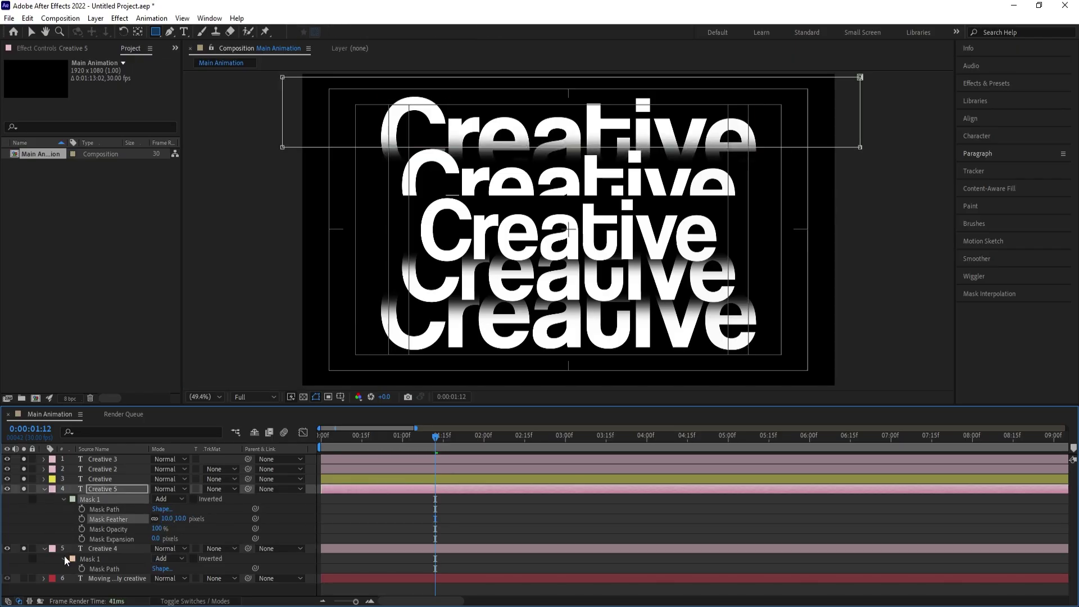
Step: Set the "Creative 4" mask feather to 10 pixels and collapse all layer properties
left_click(64, 556)
scroll(107, 563, "down", 1)
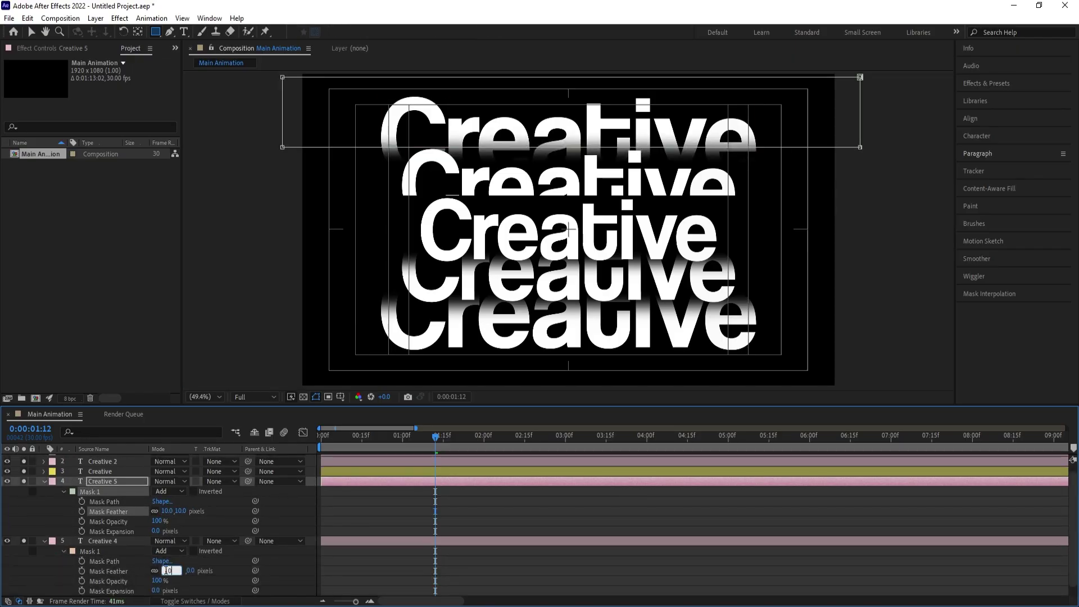
key("Return")
left_click(355, 566)
key("u")
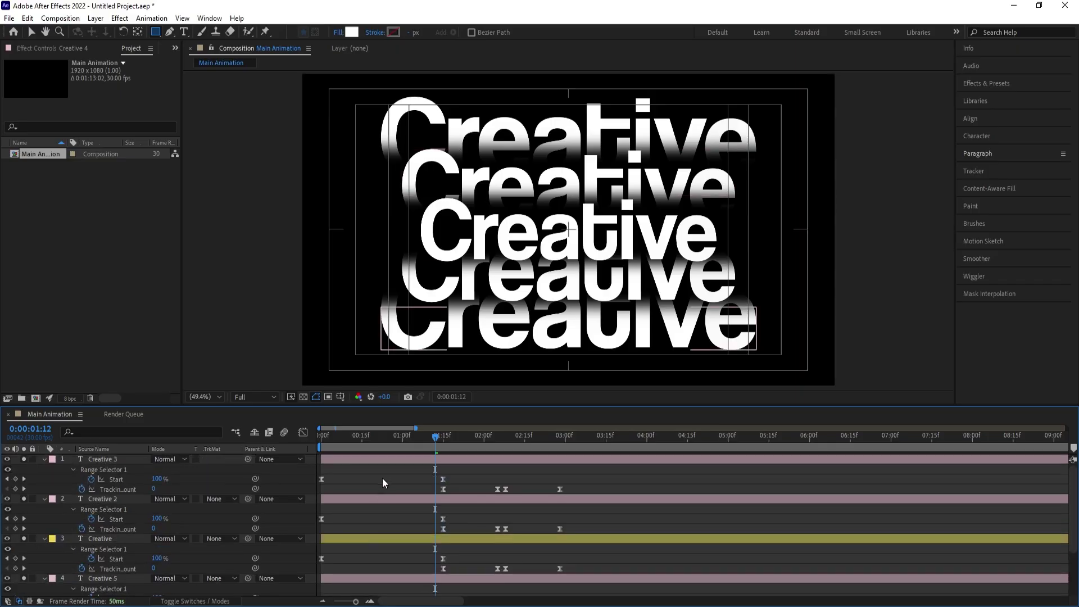
key("u")
Step: Preview the feathered title stack from the start and stop playback at 3:03
key("Home")
key("space")
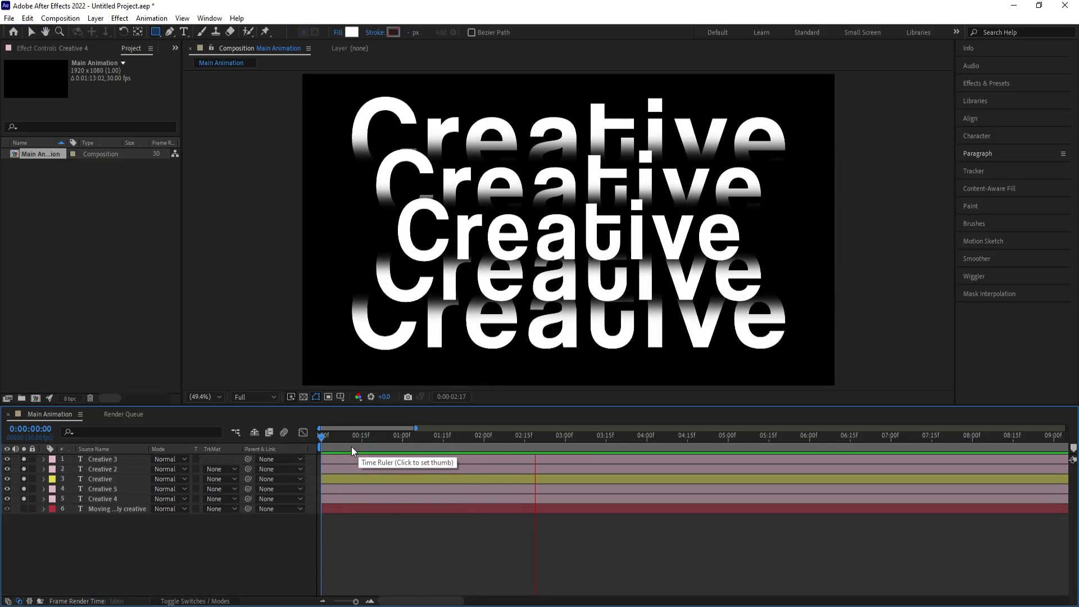
key("space")
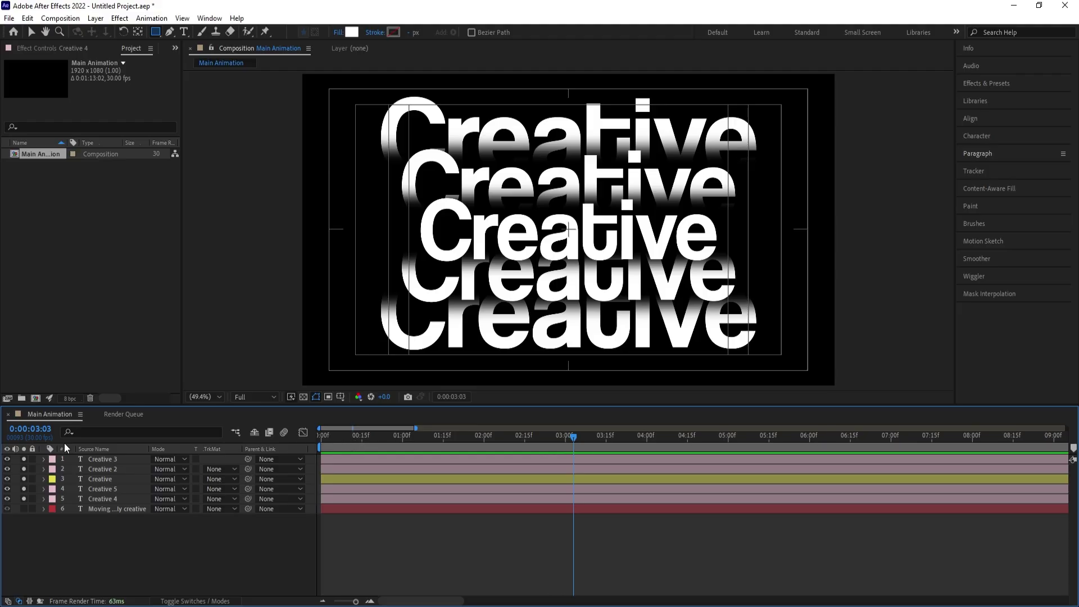
Step: Lower the "Creative 4" copy slightly so it sits closer to the original title
left_click(91, 468)
key("v")
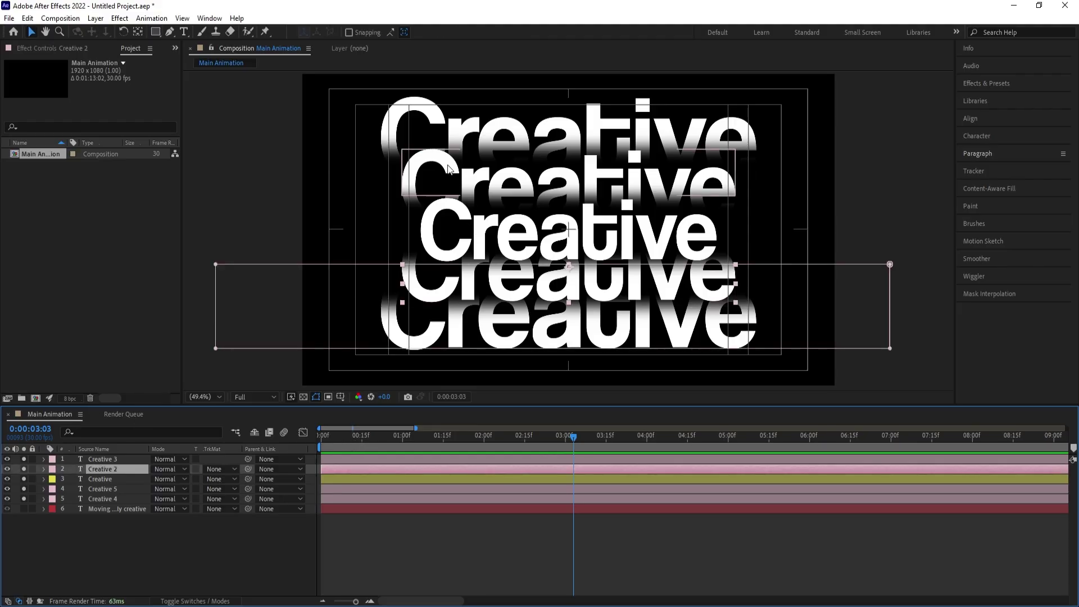
left_click(448, 169)
left_click_drag(417, 108, 416, 109)
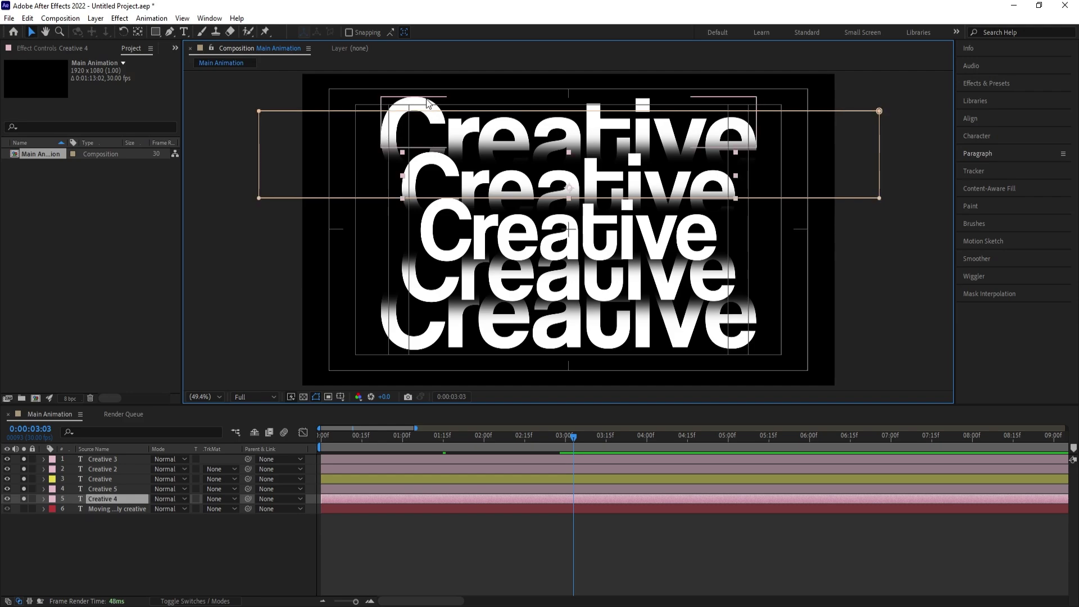
Step: Nudge the "Creative 5" copy straight down in small increments so it sits closer to "Creative 4"
left_click(110, 519)
left_click(108, 488)
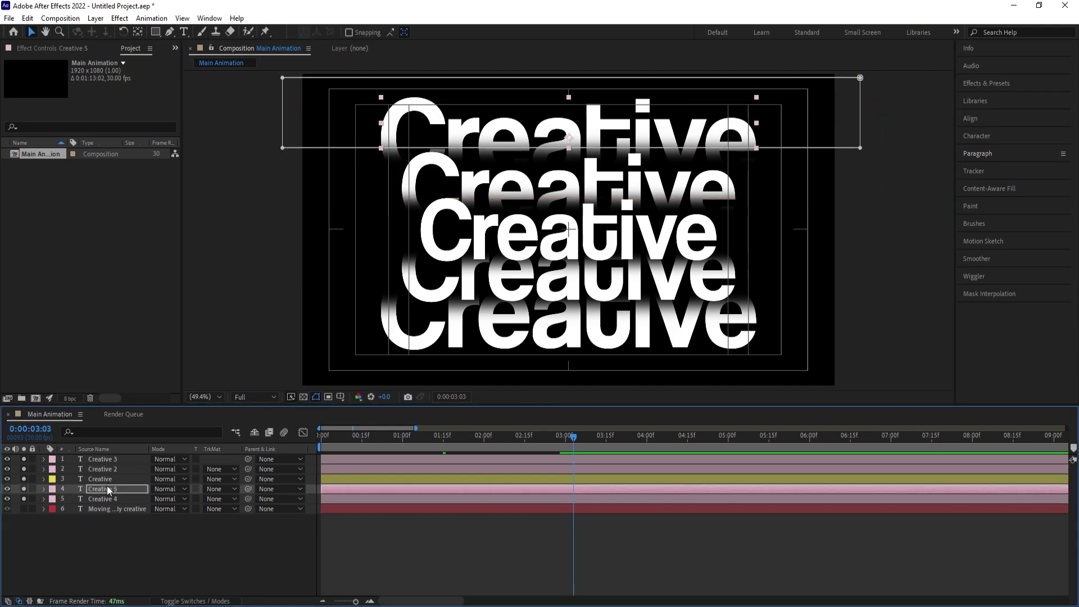
key("Down")
key("Down")
key("Down")
key("Down")
key("Down")
key("Down")
key("Down")
key("Down")
key("Down")
key("Down")
key("Down")
key("Down")
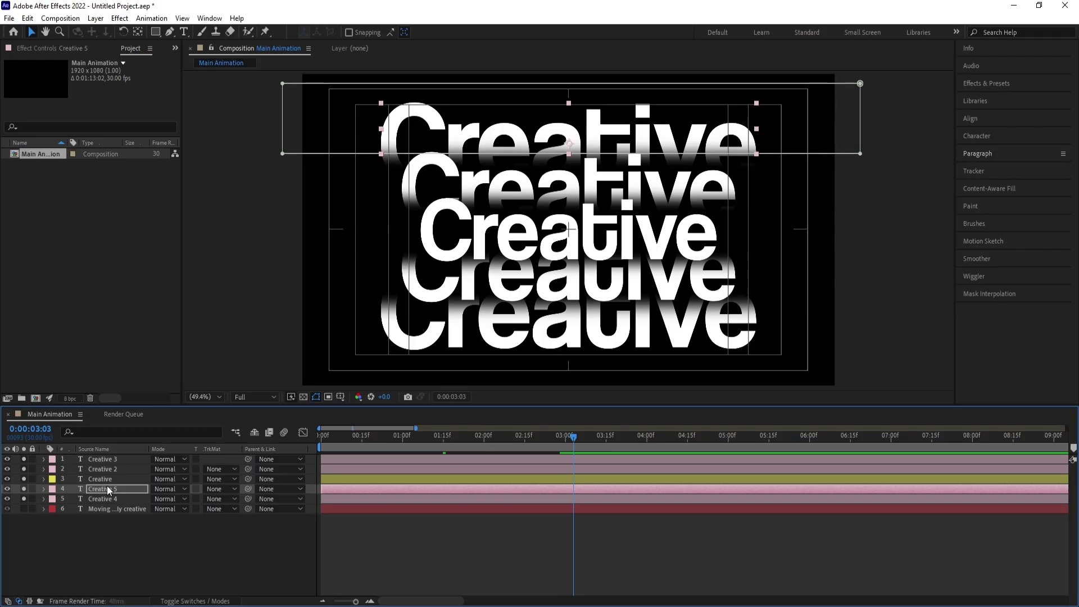
Step: Convert the "Creative 2", "Creative 3", "Creative 4" and "Creative 5" copies to outlines with no fill and a white stroke
left_click(97, 497, "ctrl")
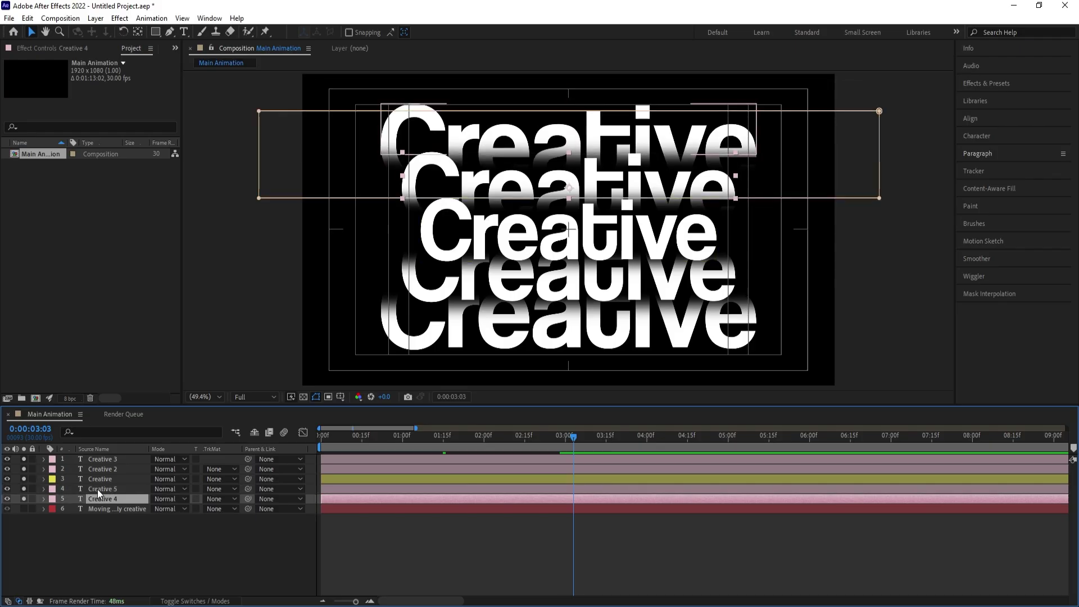
left_click(99, 468, "ctrl")
left_click(98, 459, "ctrl")
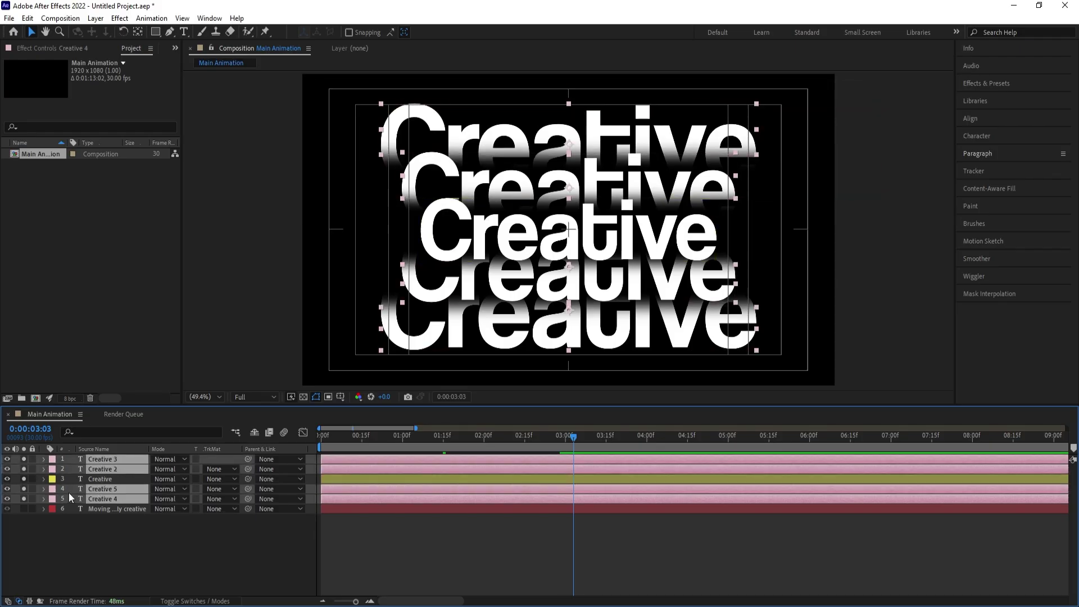
left_click(976, 136)
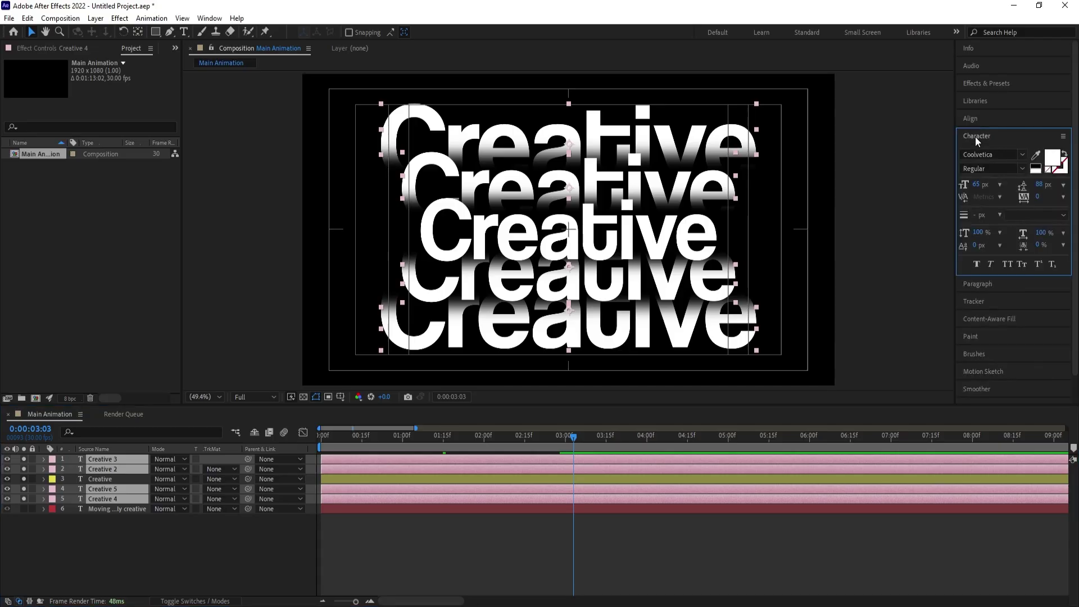
left_click(1035, 165)
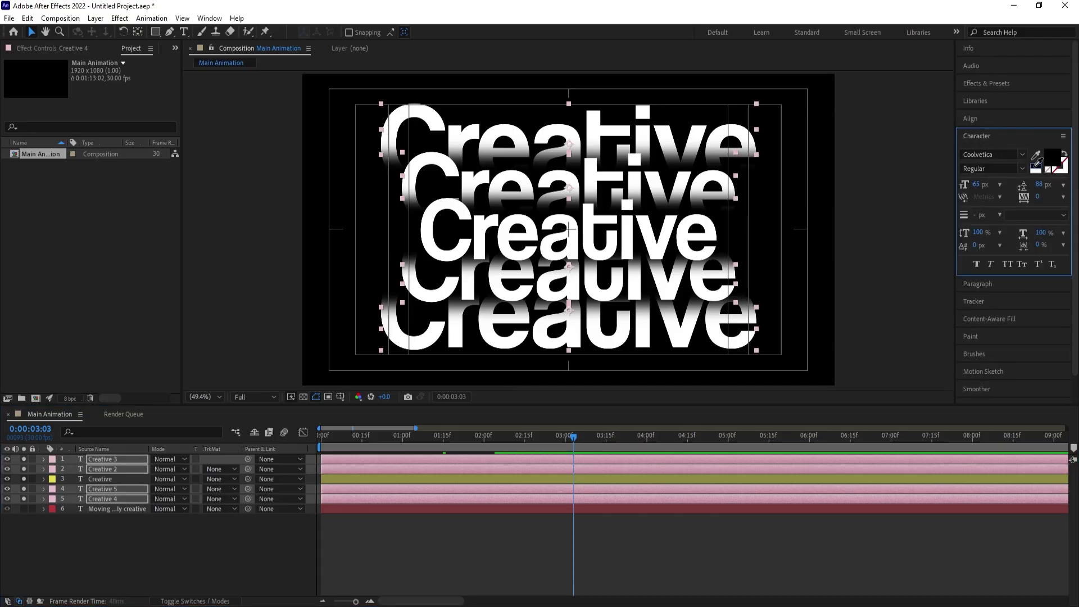
left_click(1056, 170)
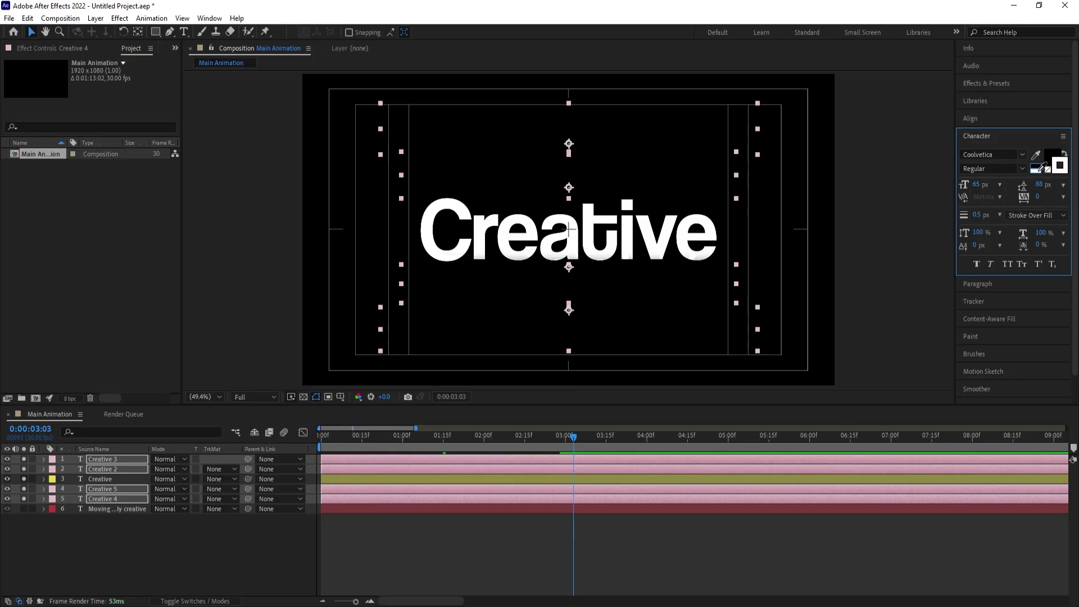
left_click(396, 539)
Step: Trim the start of the "Creative 2" and "Creative 5" layers to frame 5
key("Home")
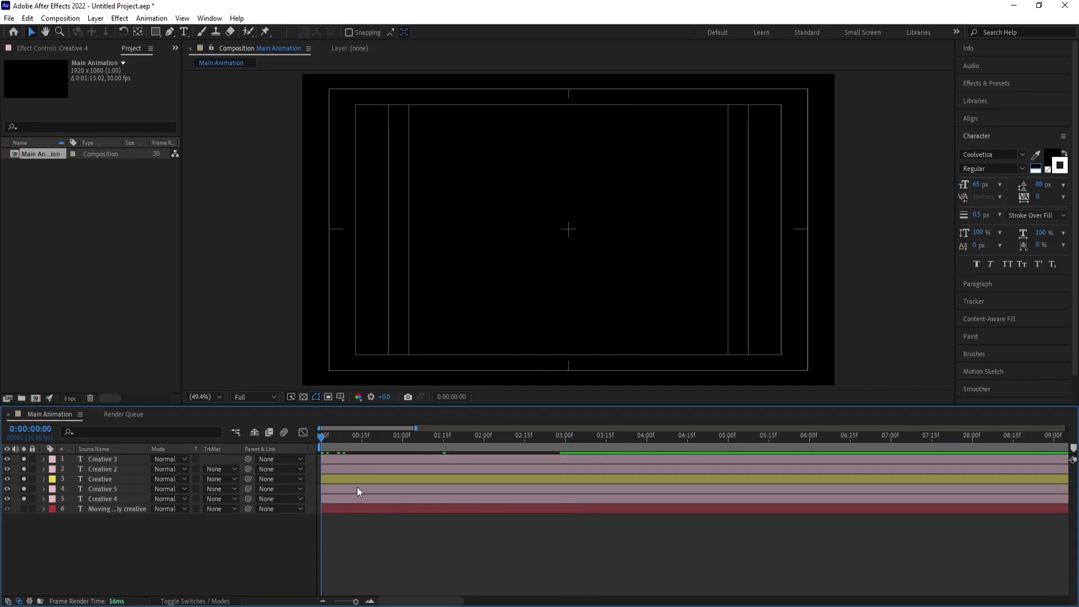
scroll(357, 486, "up", 4)
left_click(375, 440)
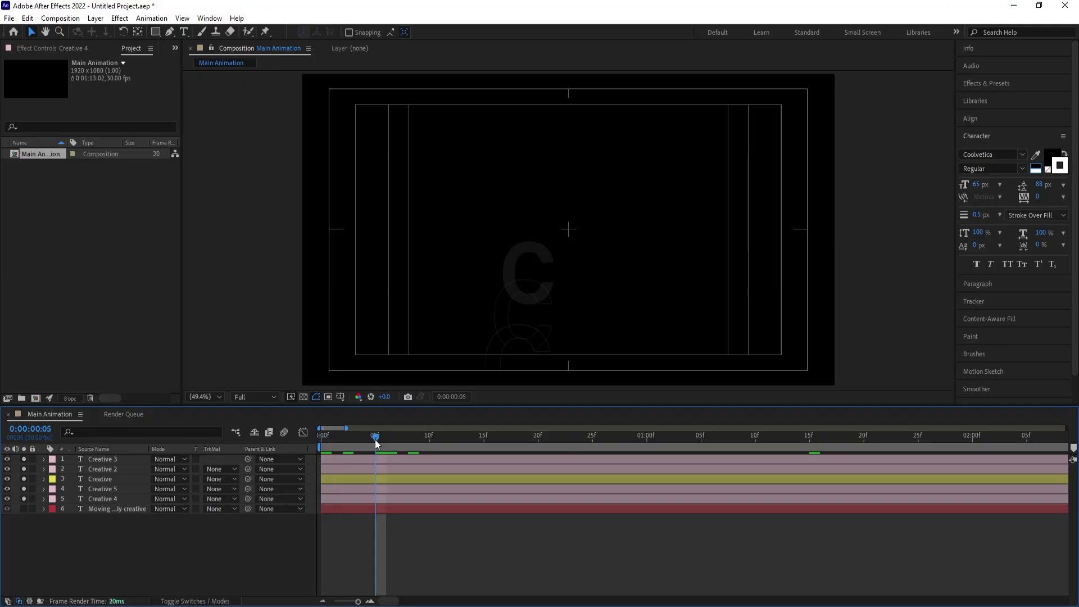
left_click(375, 467)
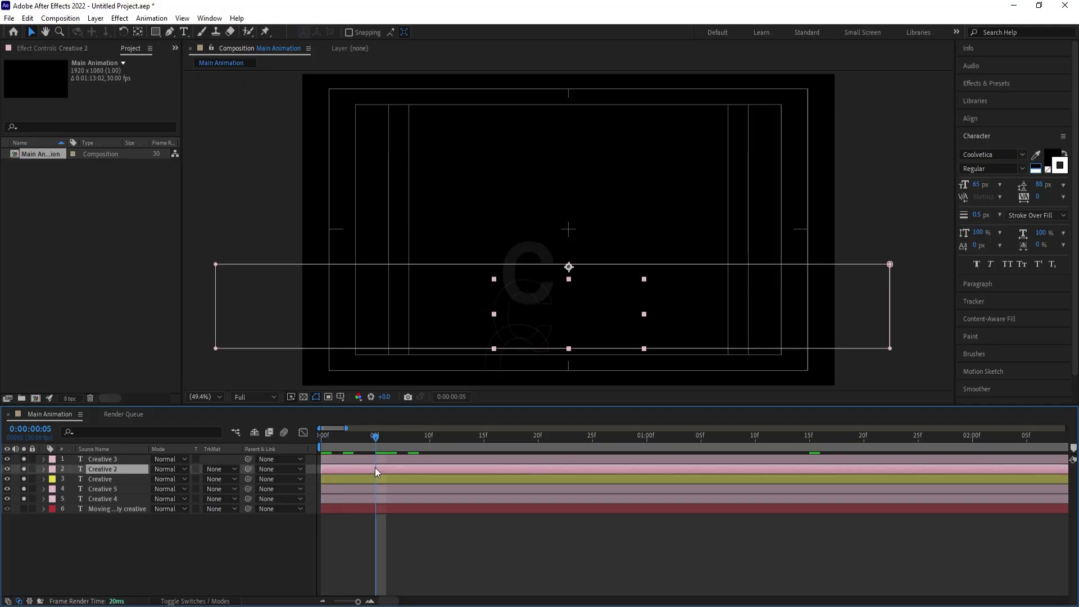
key("alt+bracketleft")
left_click(379, 488)
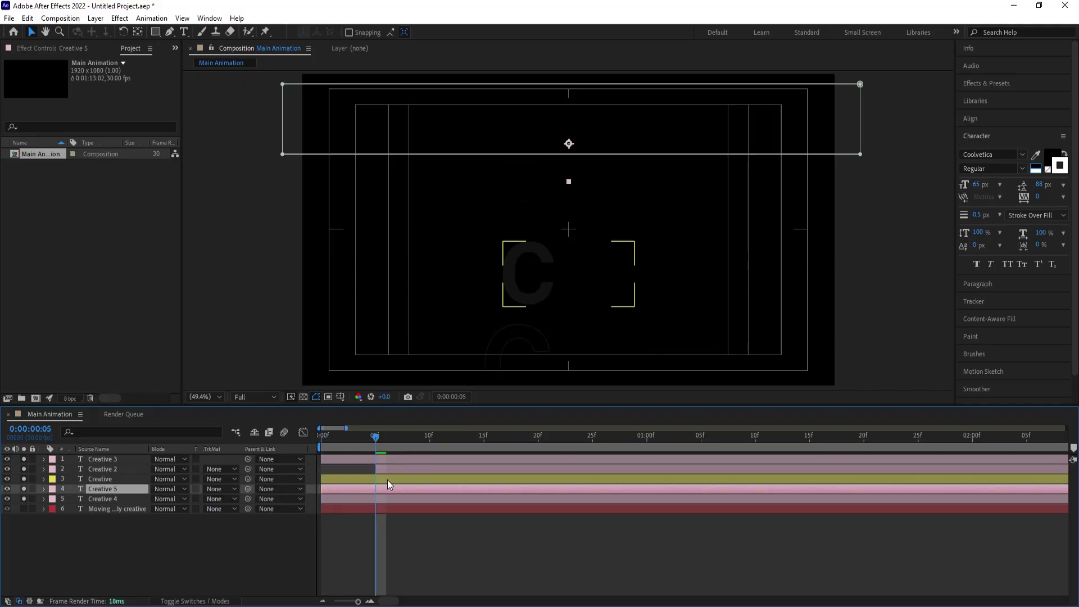
key("alt+bracketleft")
Step: Trim the start of the "Creative 3" and "Creative 4" layers to frame 10
left_click(430, 436)
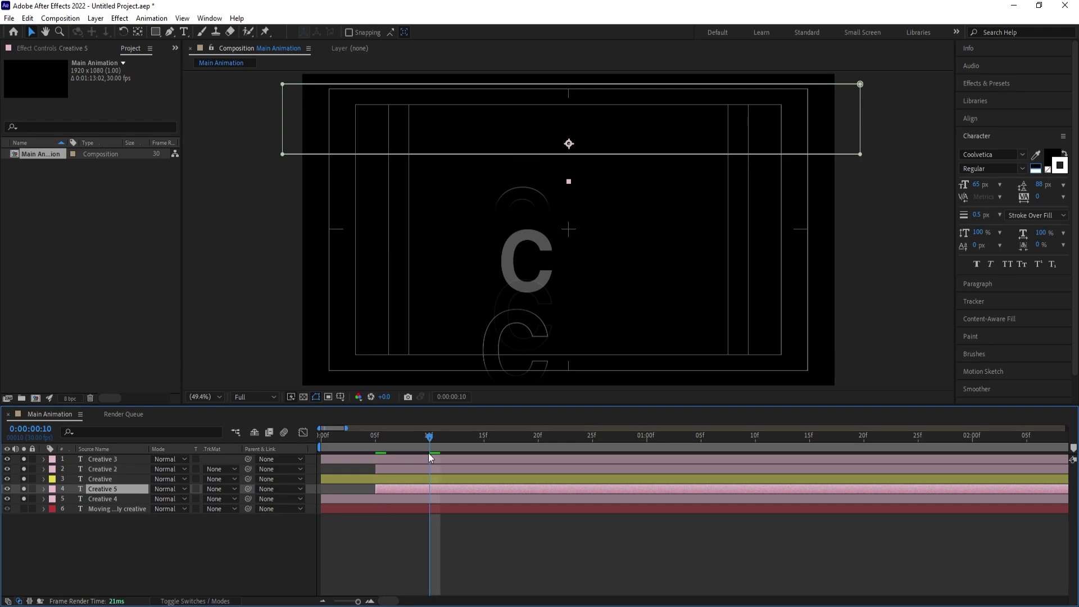
left_click(428, 453)
key("alt+bracketleft")
left_click(426, 495)
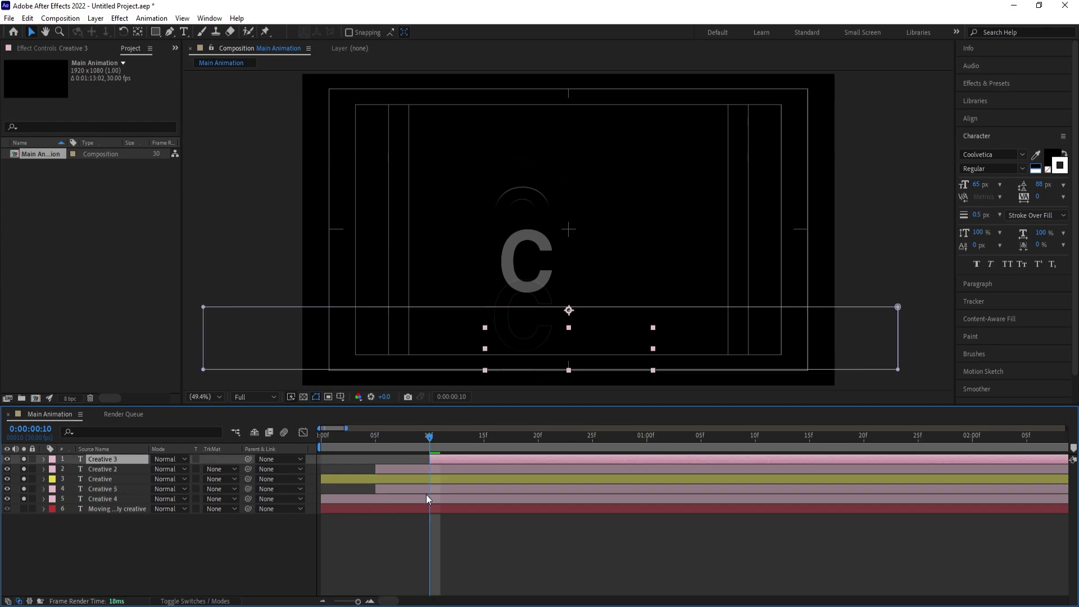
key("alt+bracketleft")
Step: Preview the staggered outline title stack from the start and stop playback at 3:06
key("minus")
key("minus")
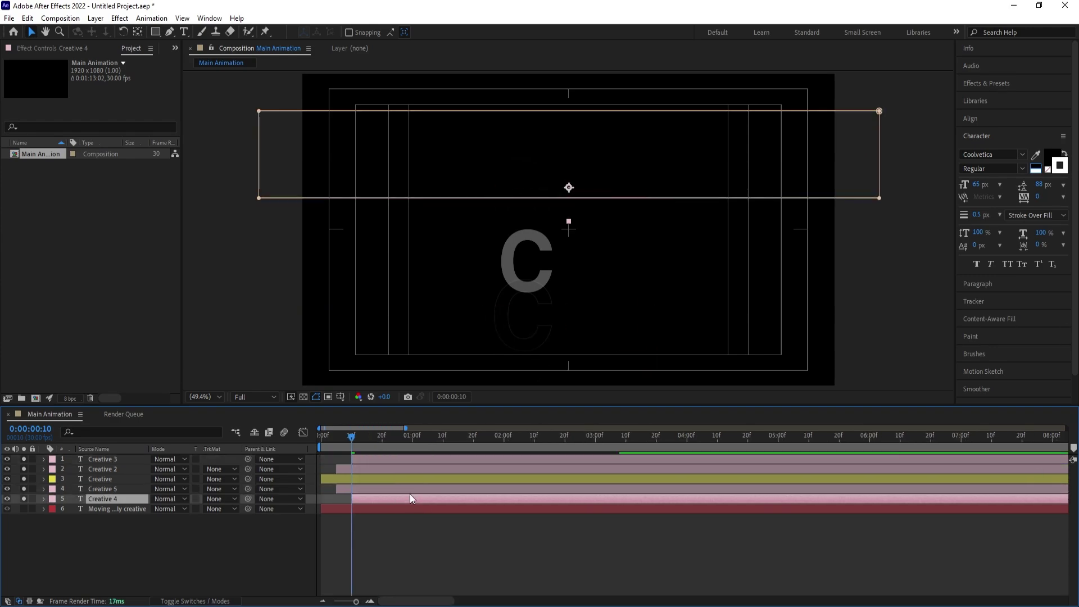
key("space")
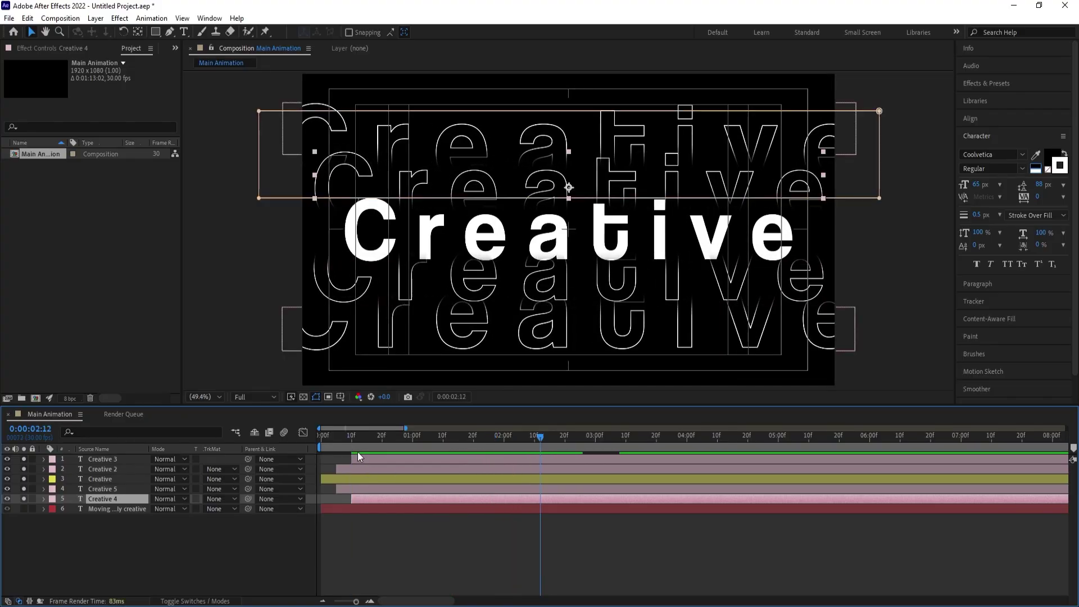
key("space")
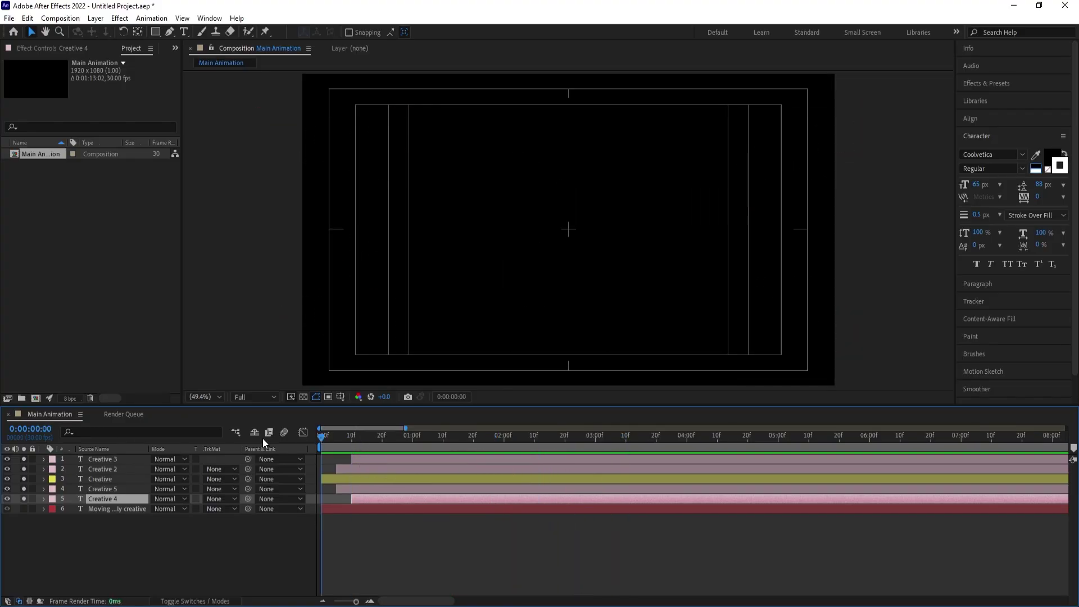
key("space")
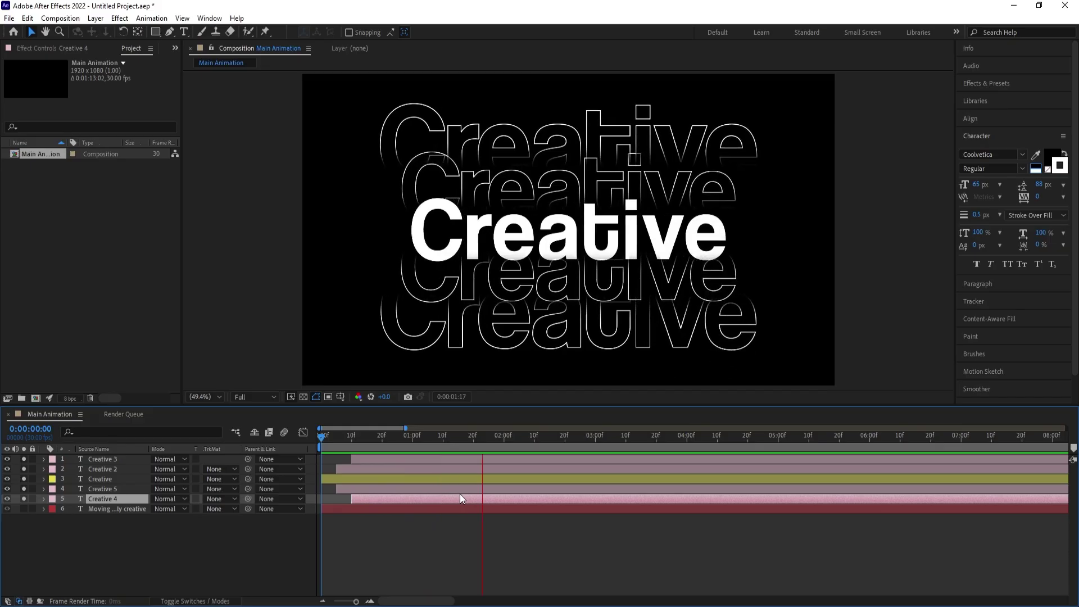
key("space")
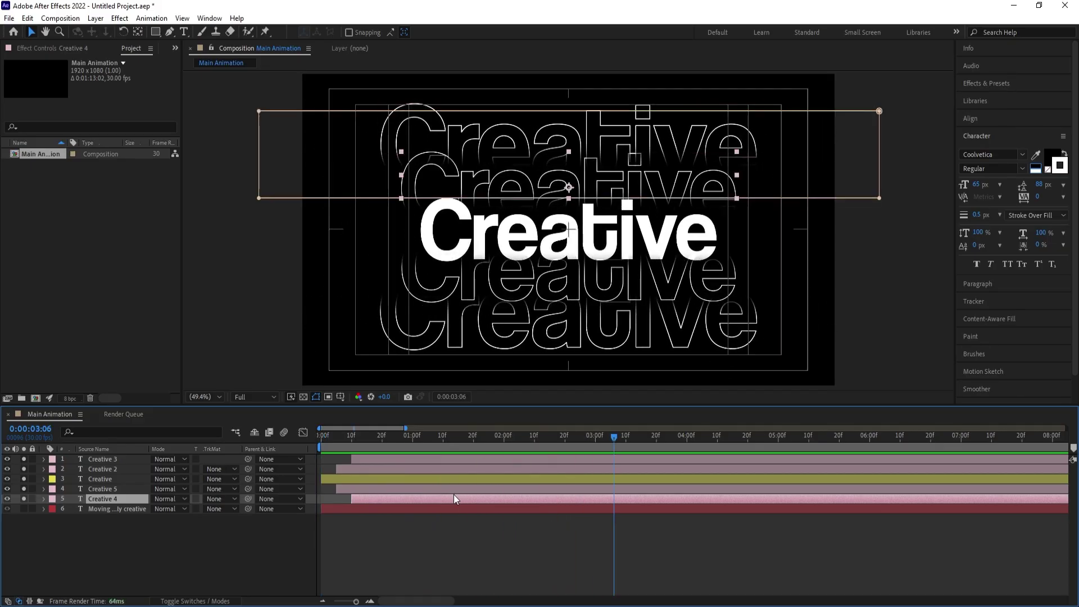
Step: Add a null object to the composition and parent all five "Creative" text layers to it
left_click(170, 537)
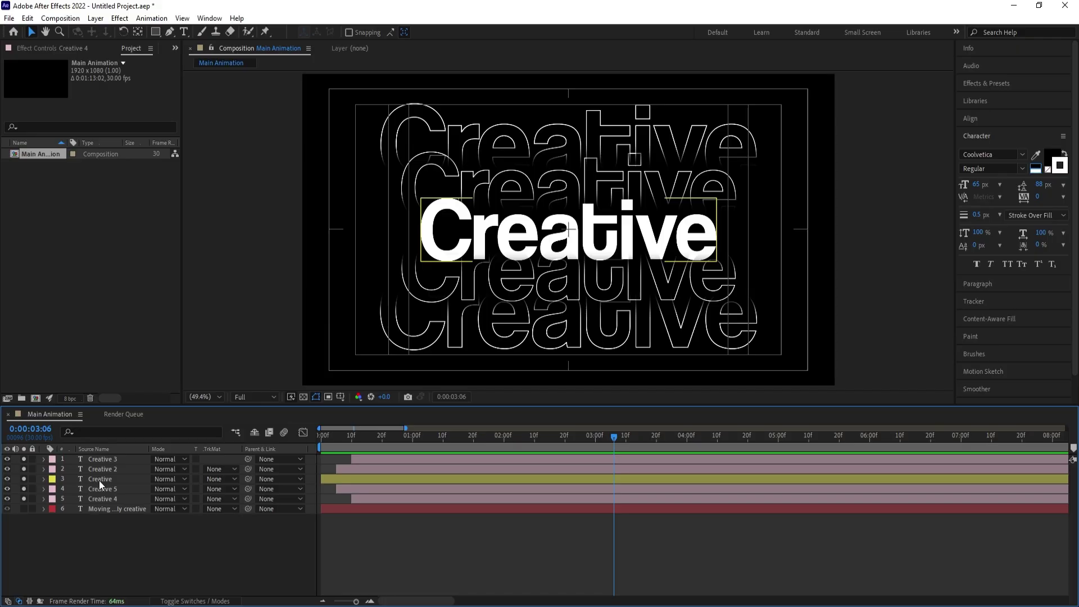
right_click(126, 537)
mouse_move(146, 399)
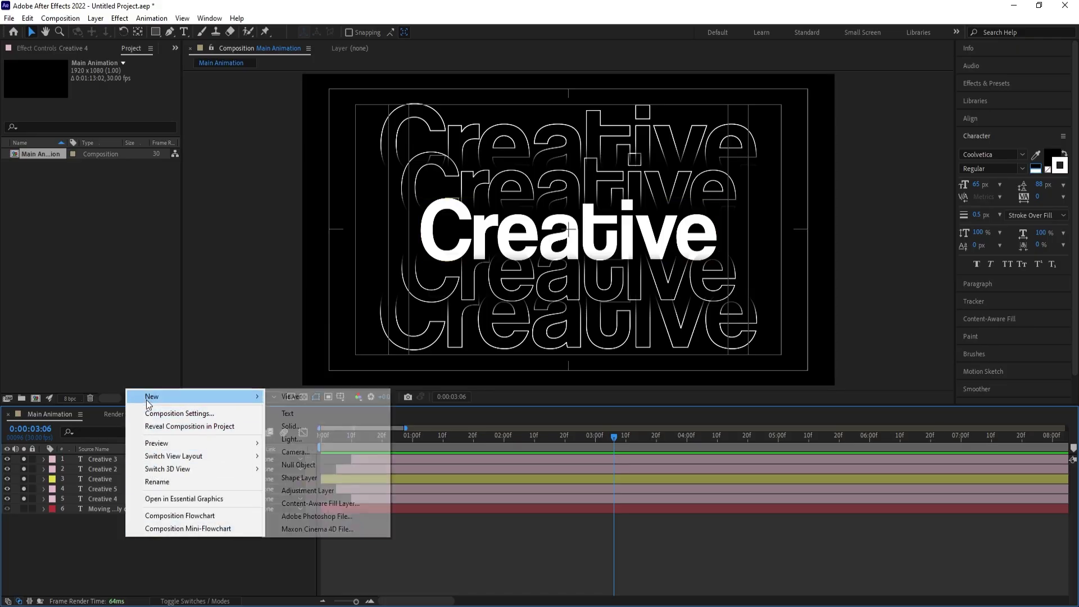
left_click(275, 465)
left_click(115, 470)
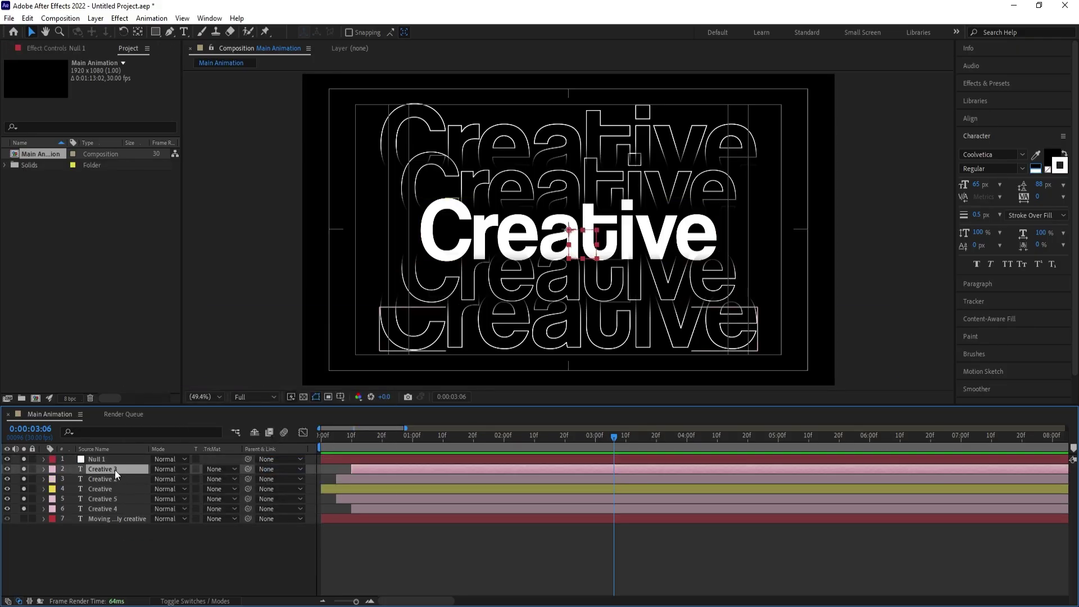
left_click(84, 509, "shift")
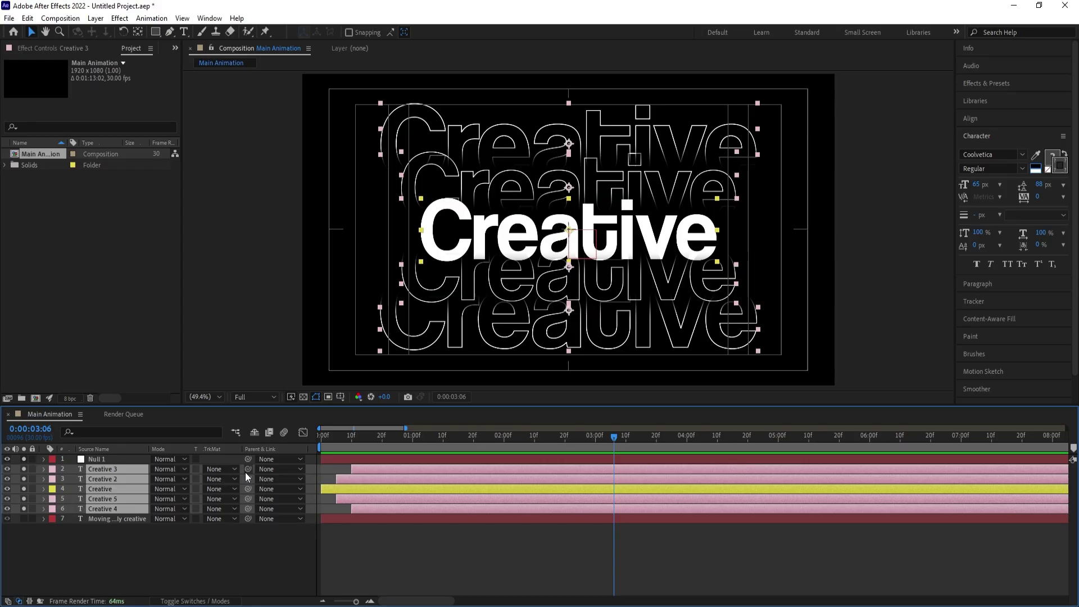
left_click_drag(245, 472, 136, 457)
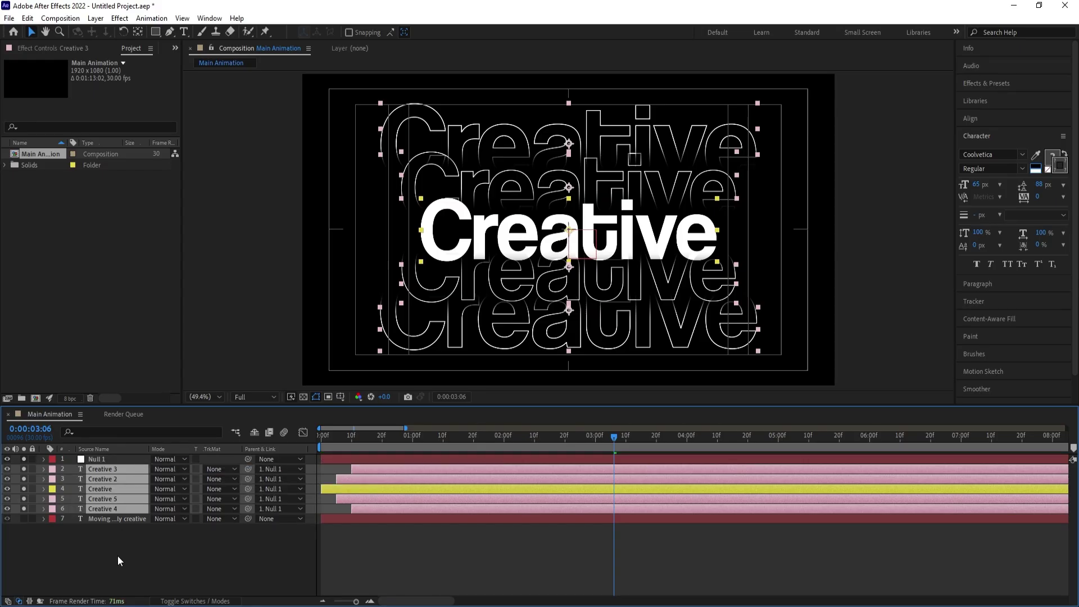
Step: Turn off solo for the null and all "Creative" layers, and select the "Moving ideas turn truly creative" text
left_click(29, 528)
left_click_drag(23, 508, 24, 459)
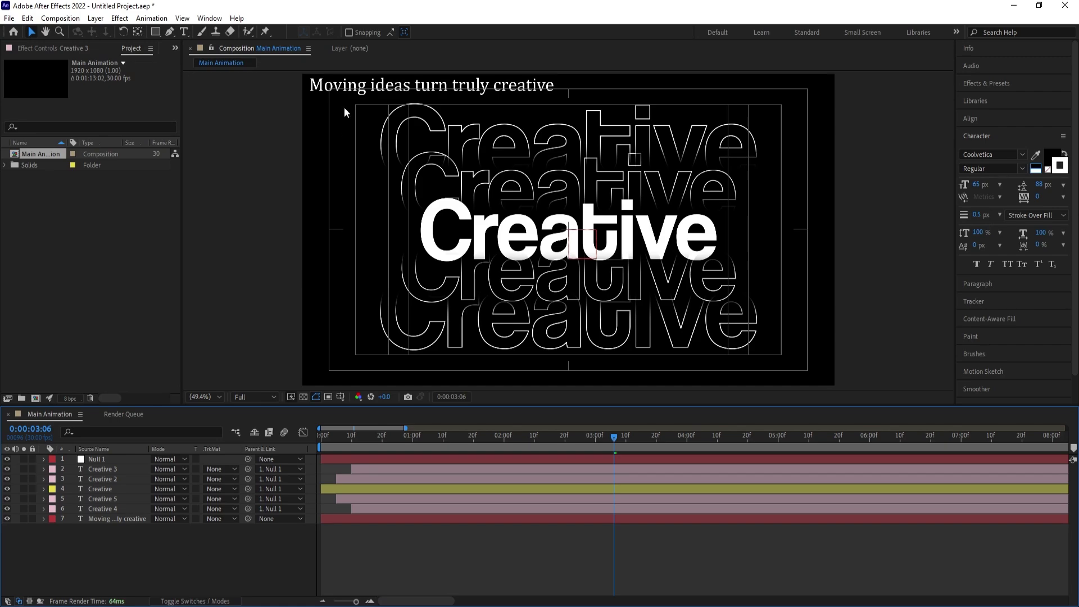
left_click(358, 86)
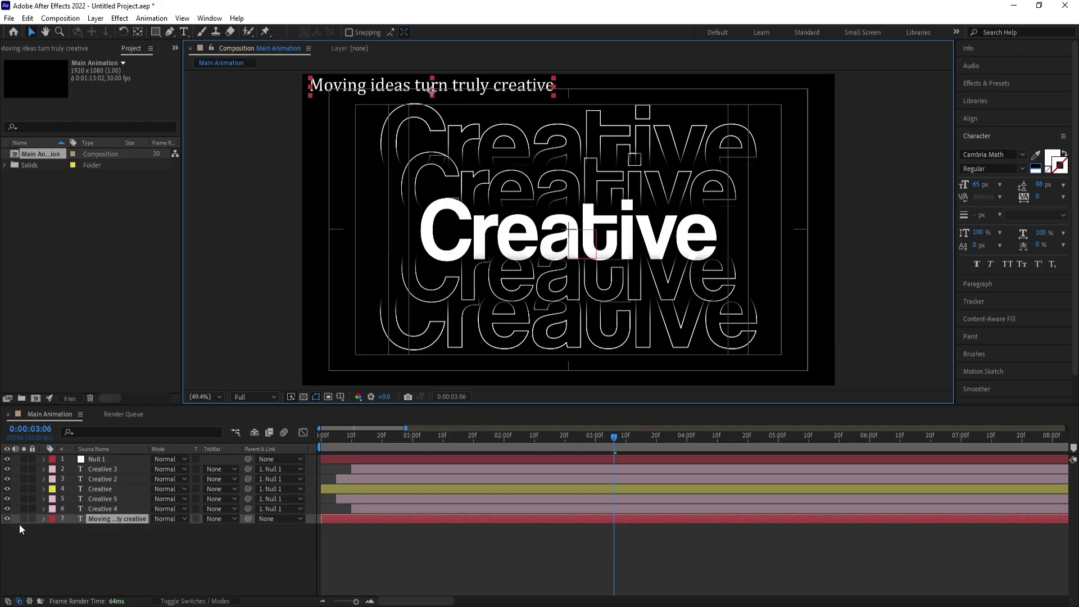
Step: Change the "Moving ideas turn truly creative" text to the Coolvetica font used by the "Creative" title
left_click(434, 214)
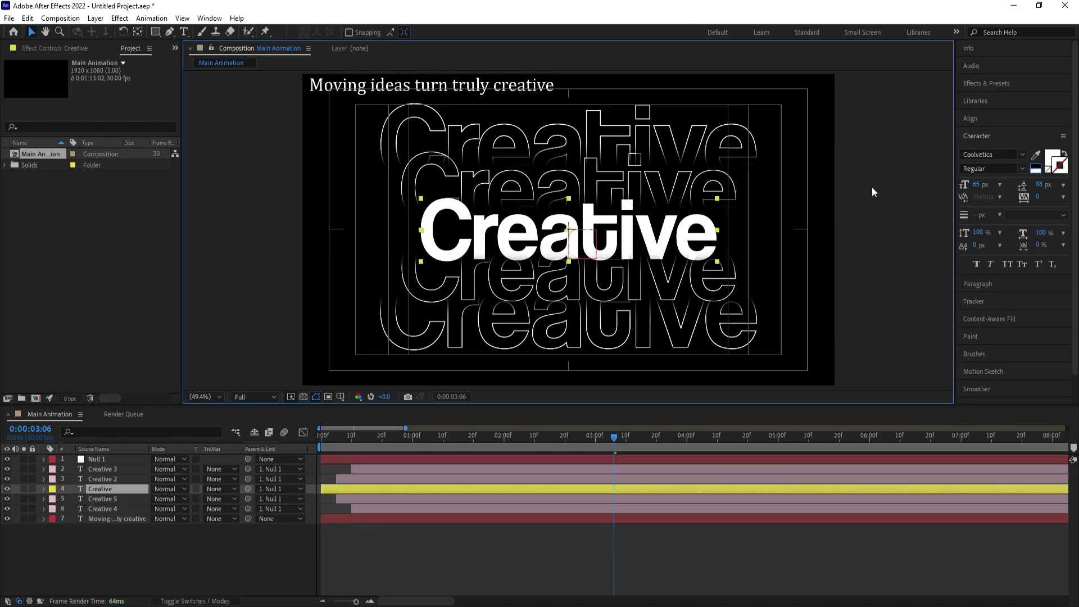
left_click(1022, 154)
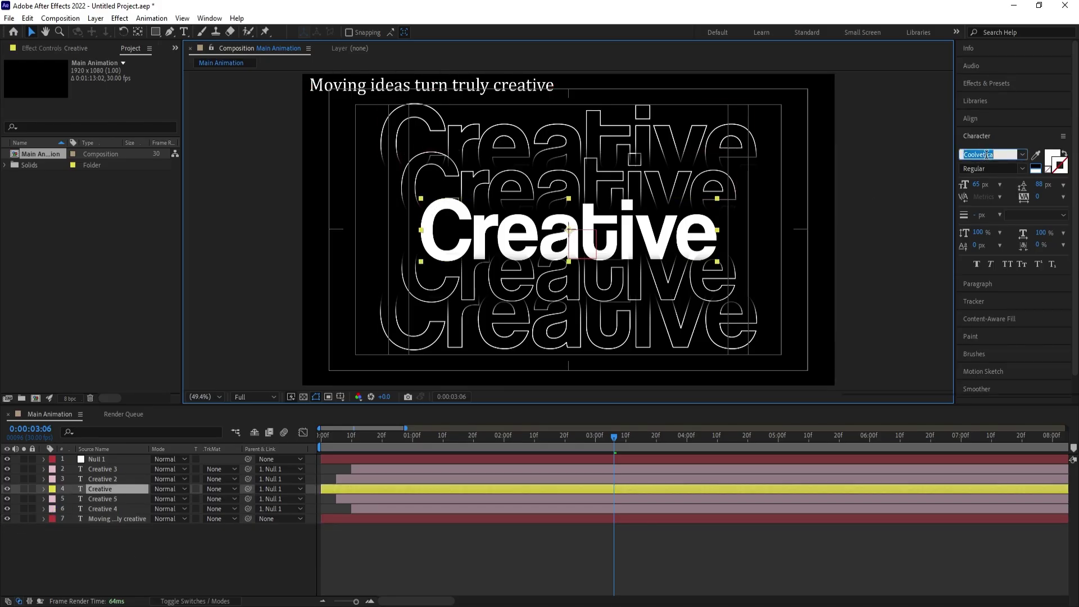
left_click(103, 536)
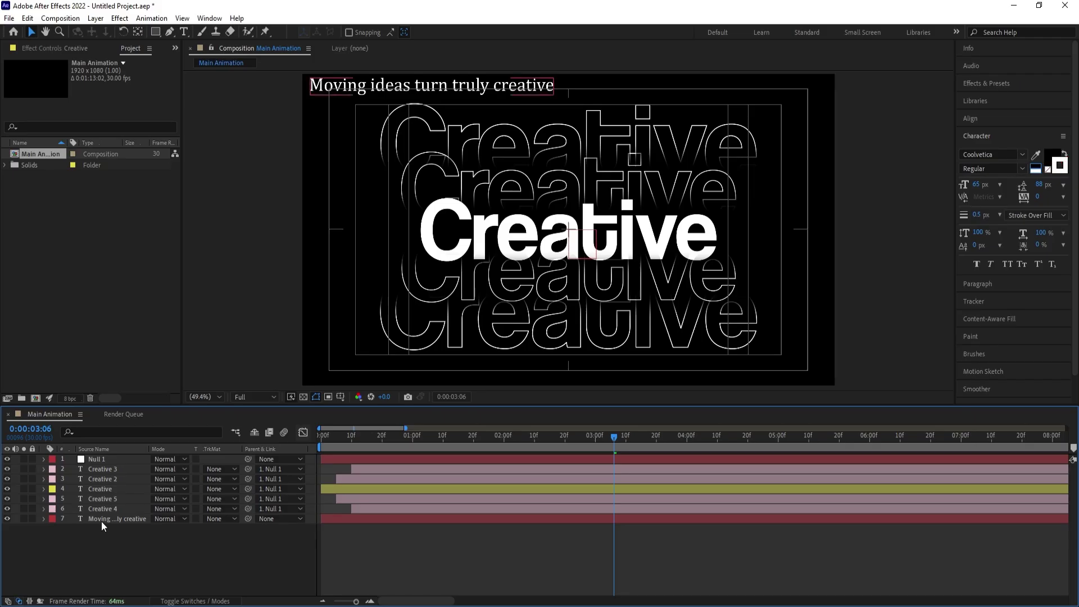
left_click(101, 521)
left_click(990, 154)
type("Coolvetica")
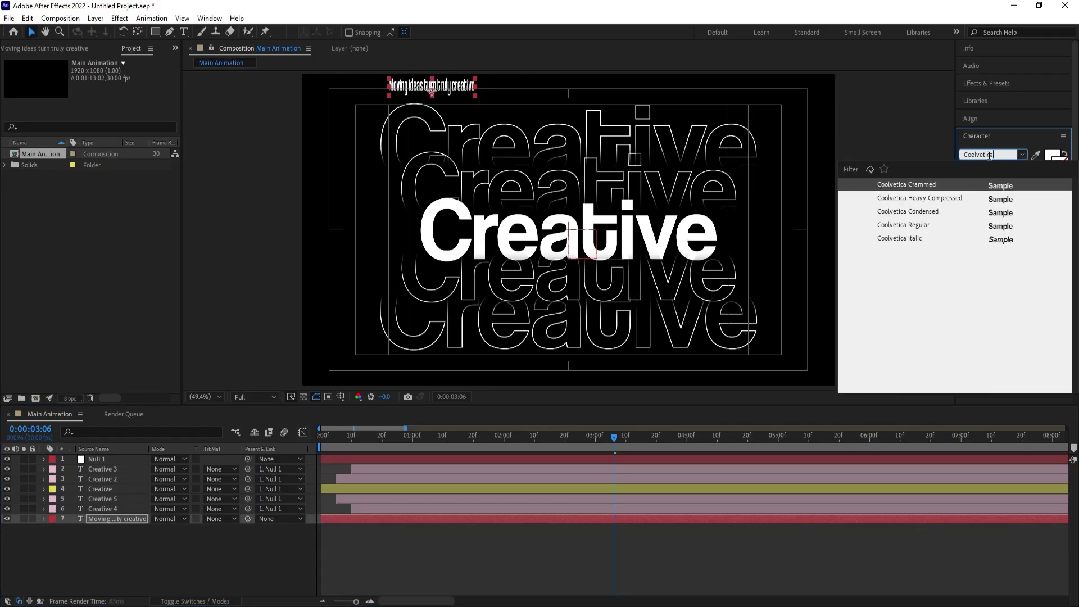
key("Return")
Step: Set the font style of the "Moving ideas turn truly creative" text to Regular, matching the "Creative" title
left_click(1023, 172)
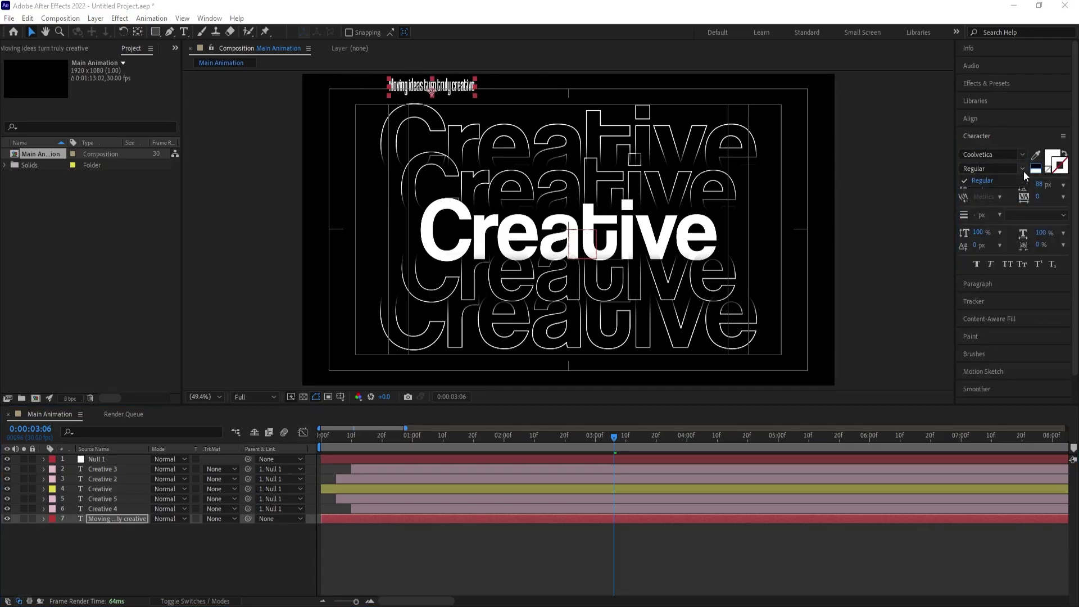
left_click(1020, 169)
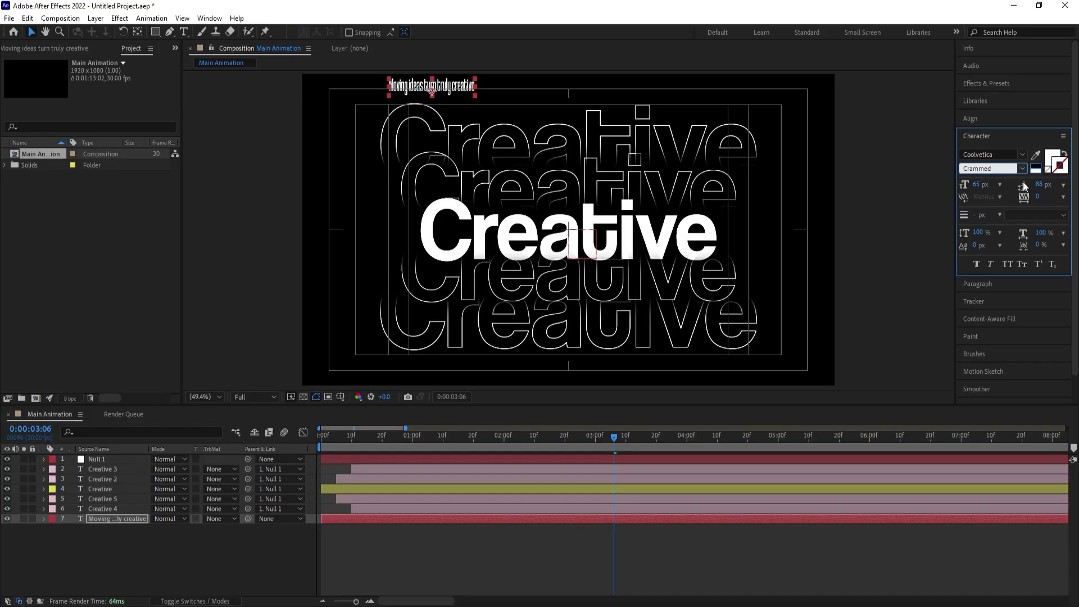
left_click(104, 546)
left_click(101, 521)
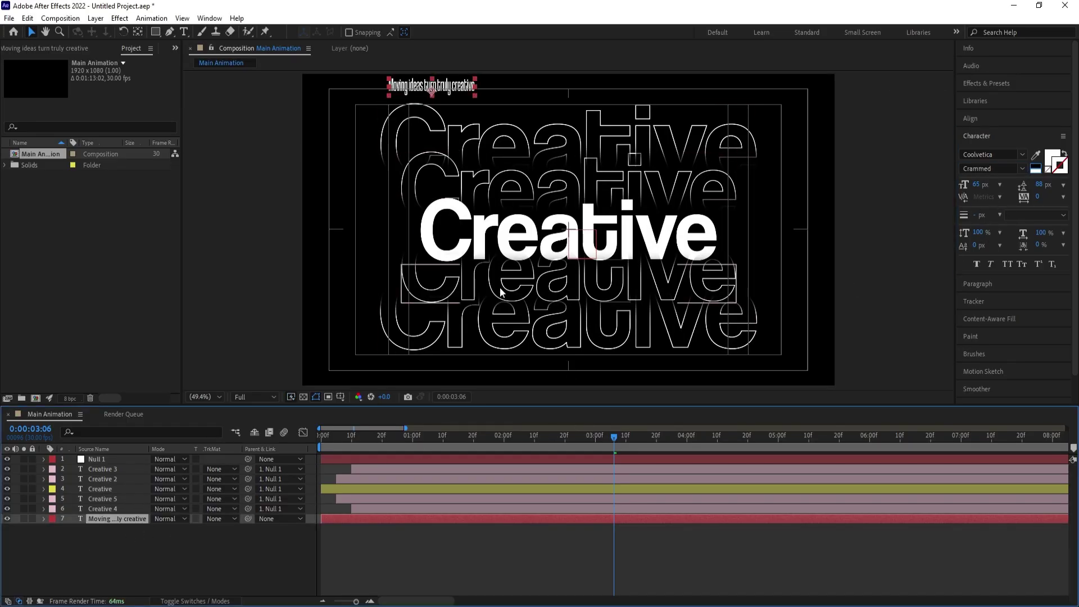
left_click(507, 247)
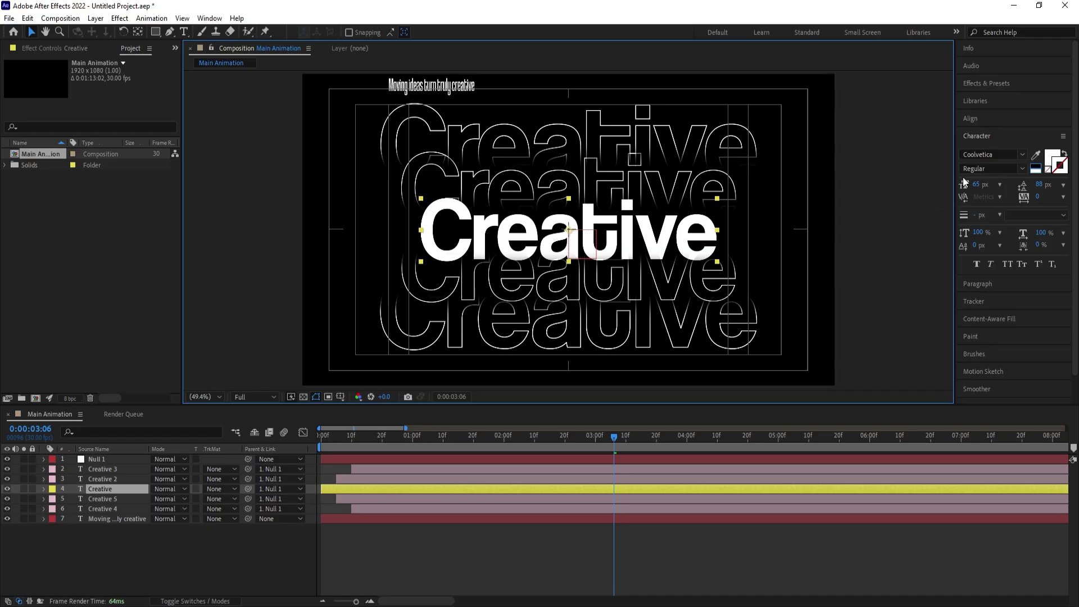
left_click(127, 519)
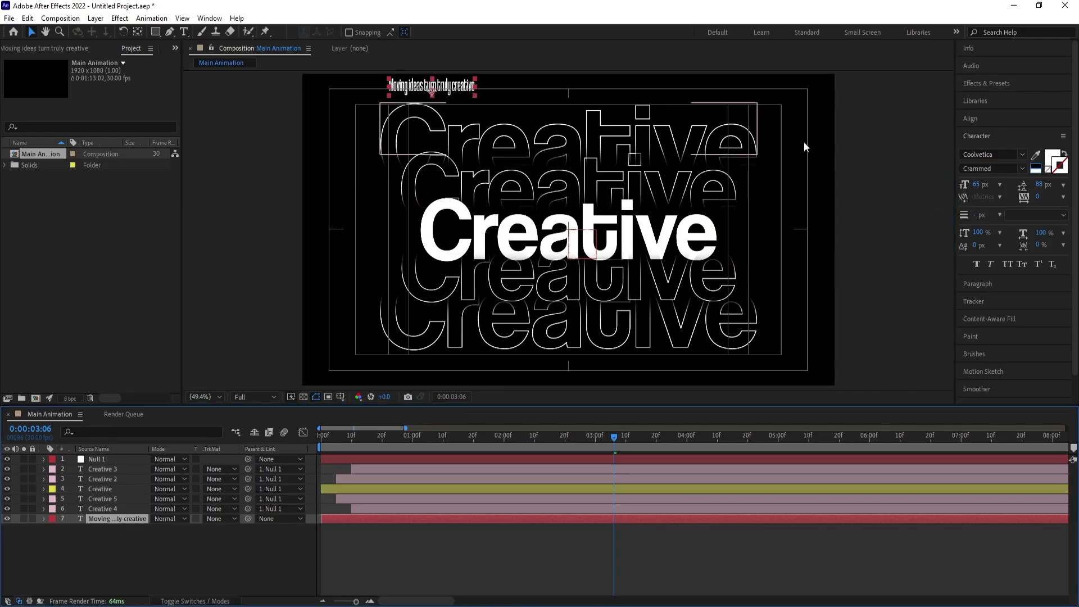
left_click(1021, 156)
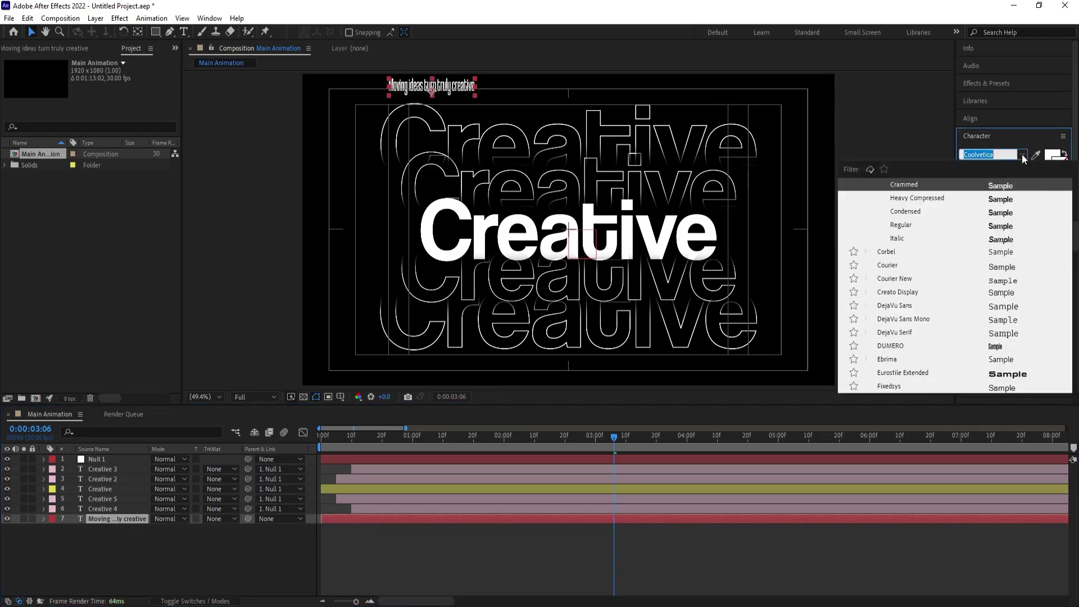
left_click(899, 225)
Step: Center the "Moving ideas turn truly creative" text horizontally and vertically in the composition
left_click(984, 118)
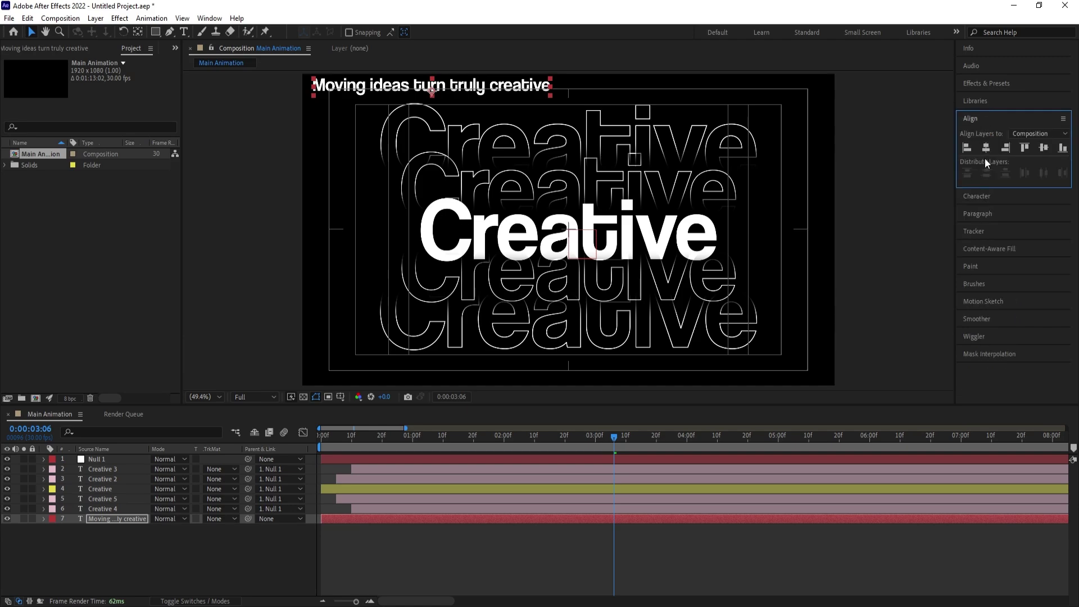
left_click(985, 148)
left_click(1042, 149)
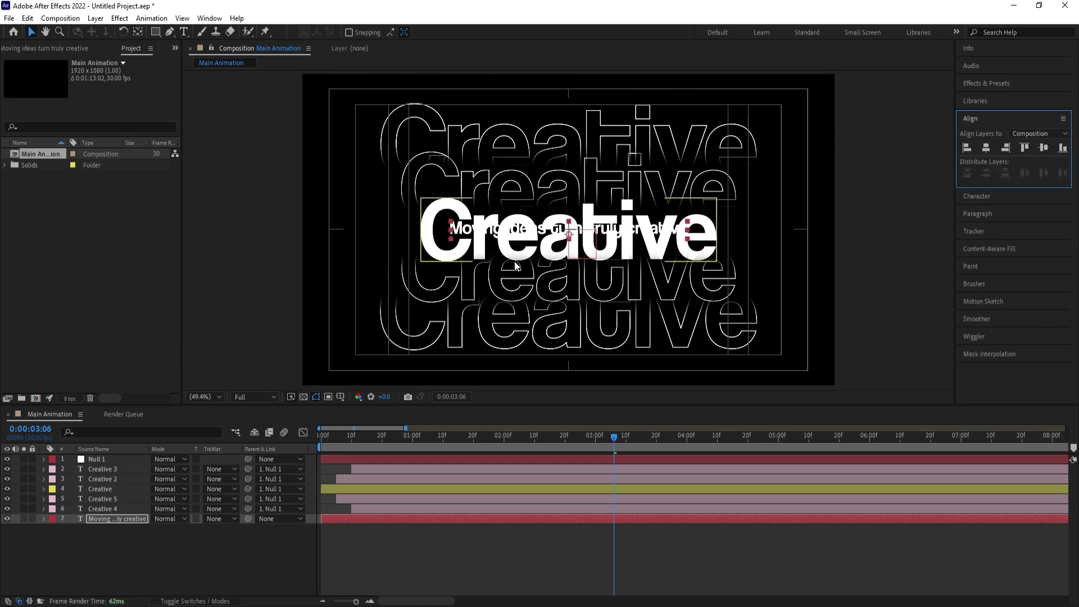
Step: Scale the "Moving ideas turn truly creative" text up to 172%
key("s")
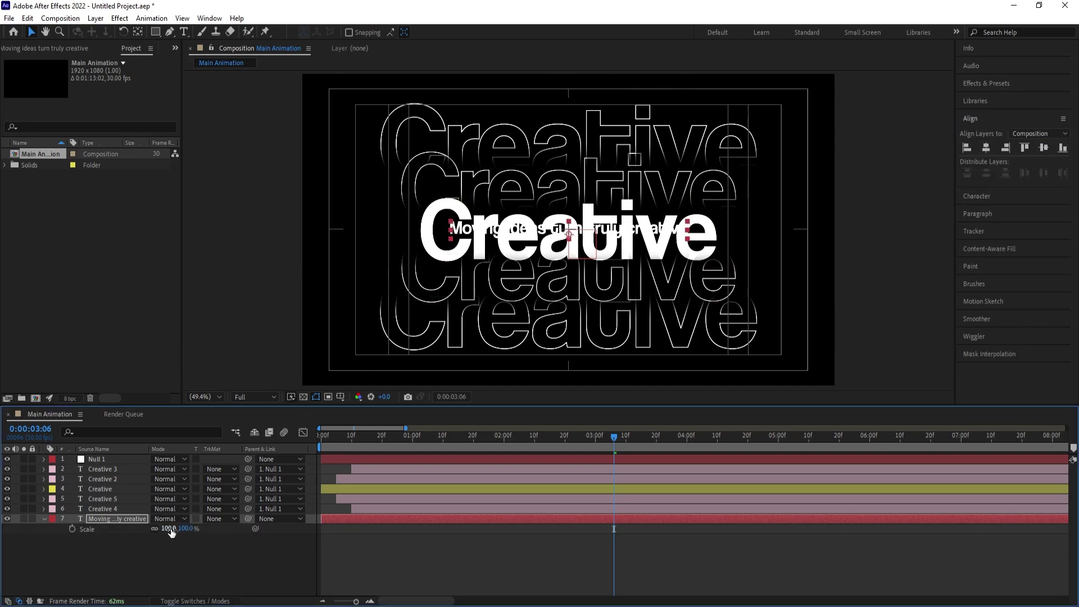
left_click_drag(167, 528, 199, 518)
left_click(144, 568)
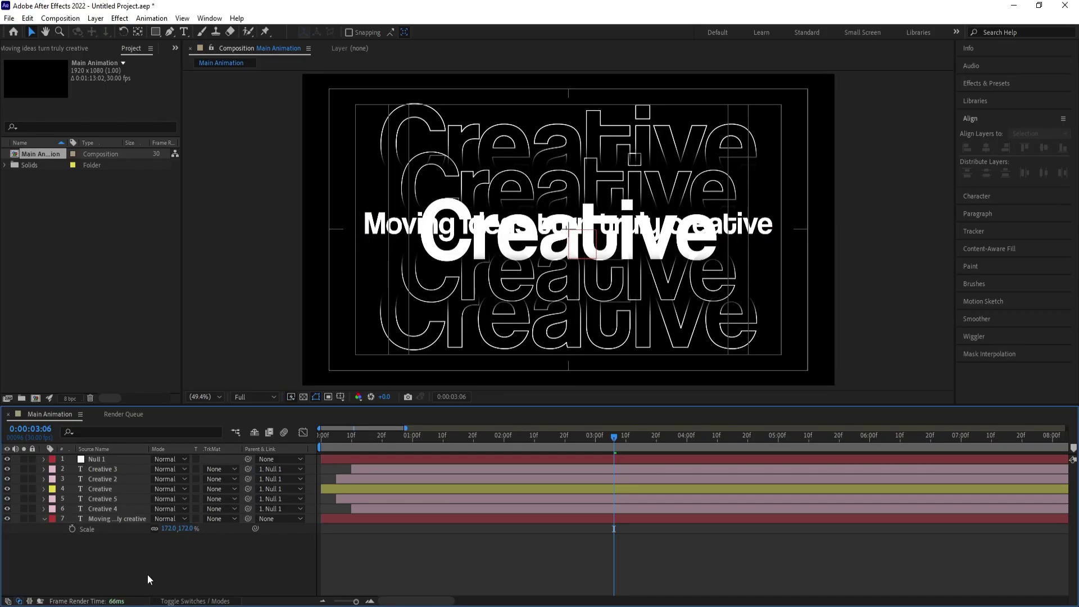
Step: Solo the "Moving ideas turn truly creative" text, hide its word "creative" with an inverted rectangular mask, and turn solo off again
left_click(89, 517)
left_click(26, 515)
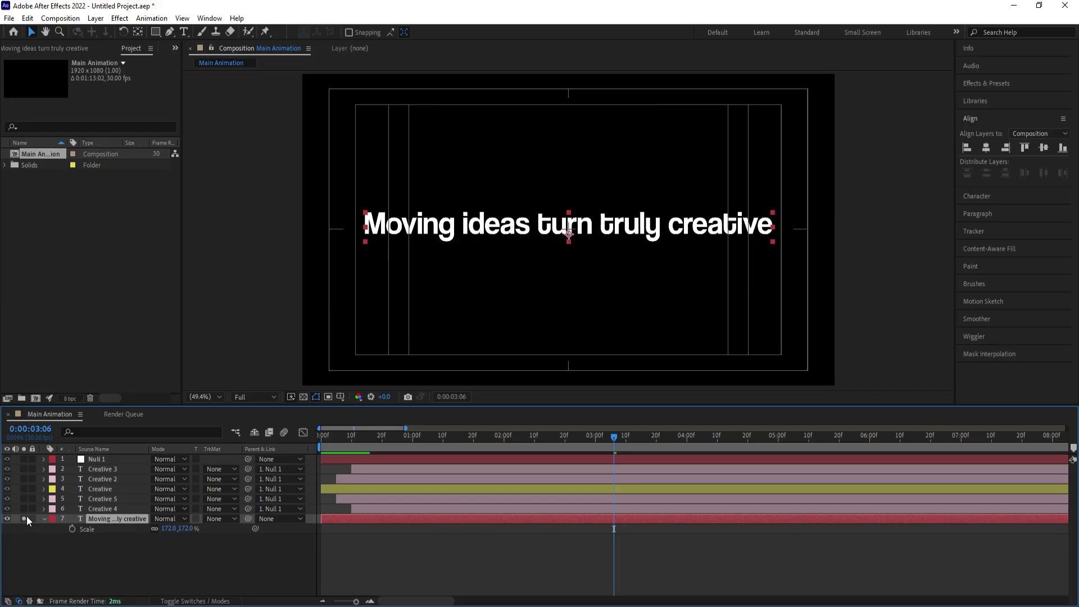
left_click(156, 32)
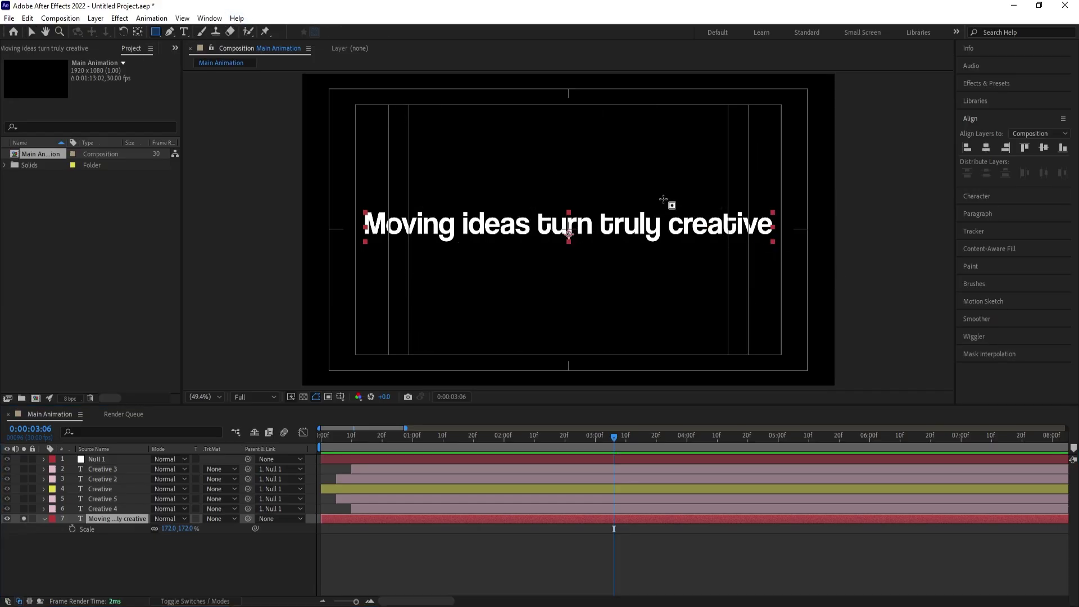
left_click_drag(663, 198, 783, 249)
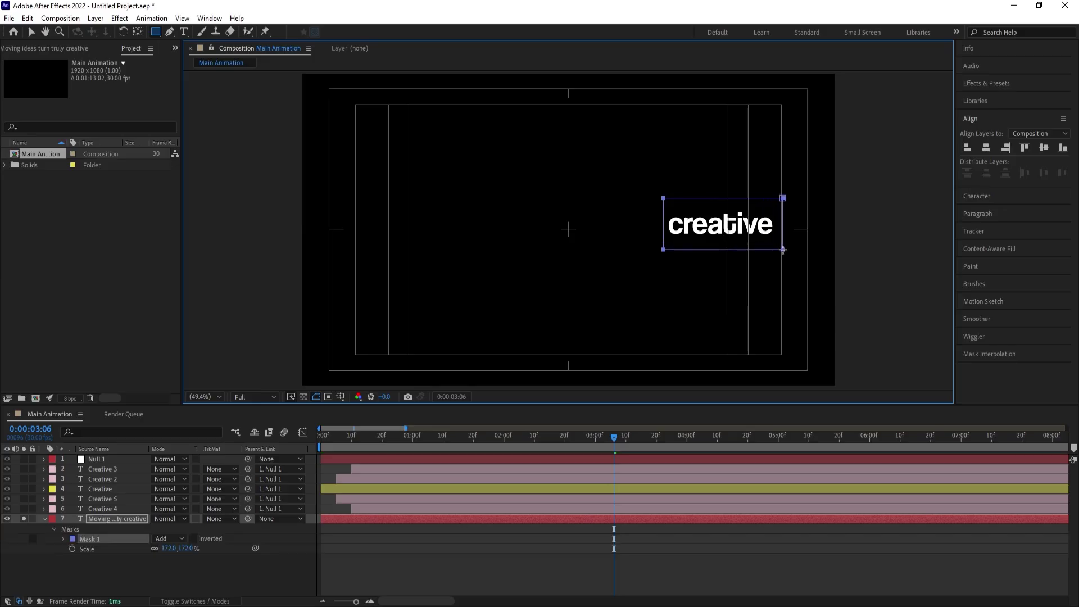
left_click(193, 538)
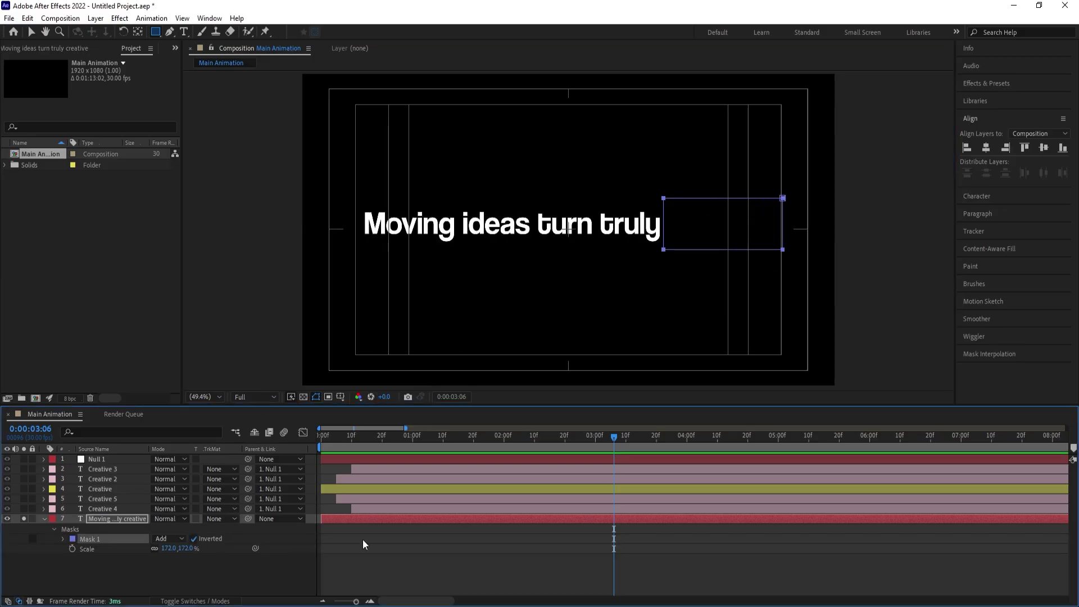
left_click(368, 538)
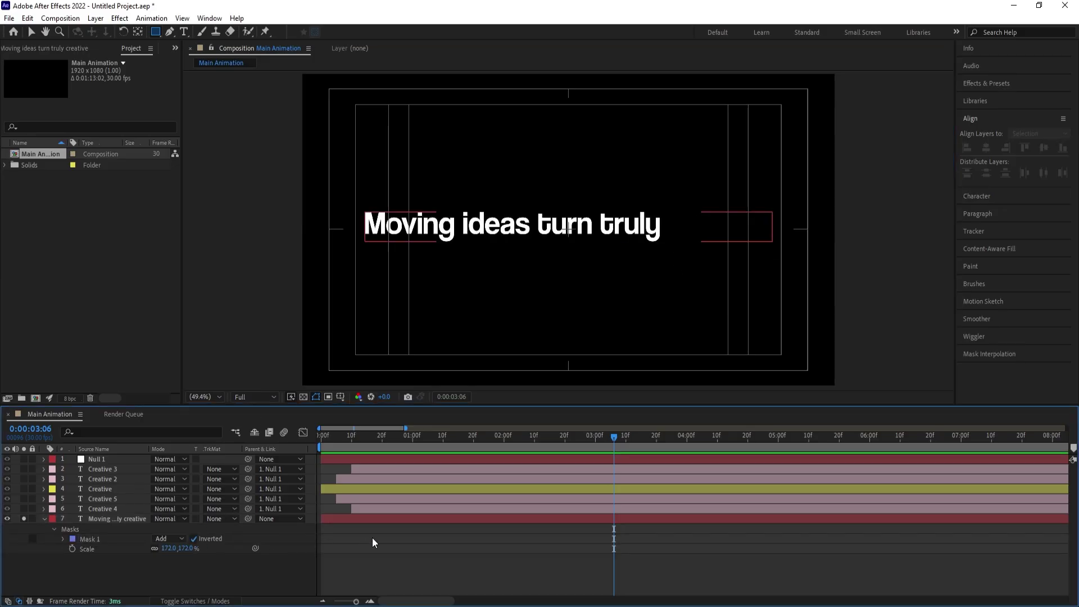
left_click(24, 517)
left_click(44, 518)
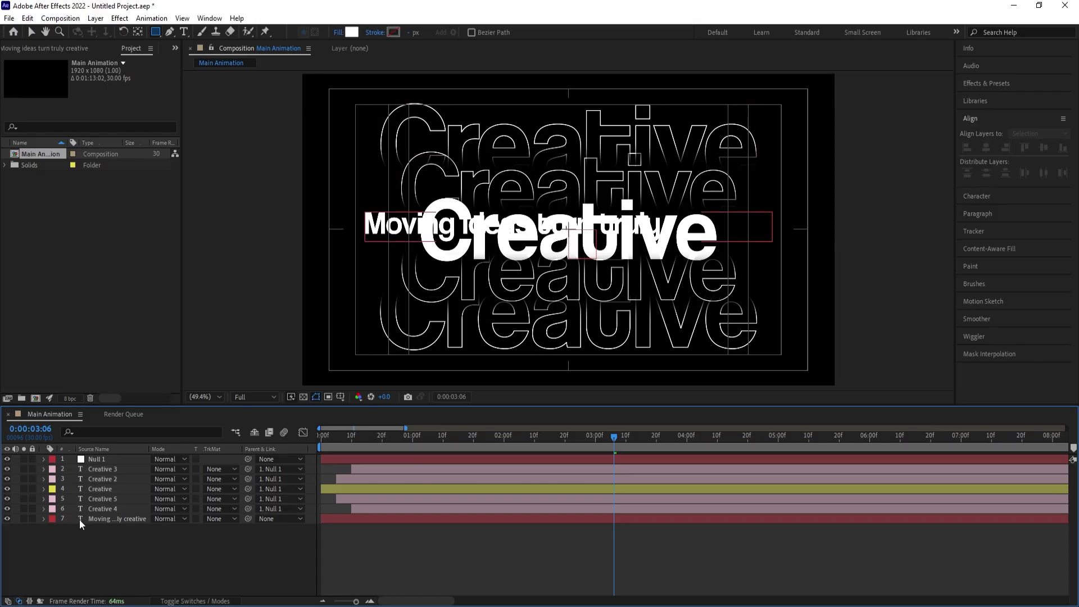
Step: Copy Animator 1 from the solid "Creative" title to the soloed "Moving ideas turn truly creative" text at 0:00:00:00
left_click(99, 488)
left_click(44, 489)
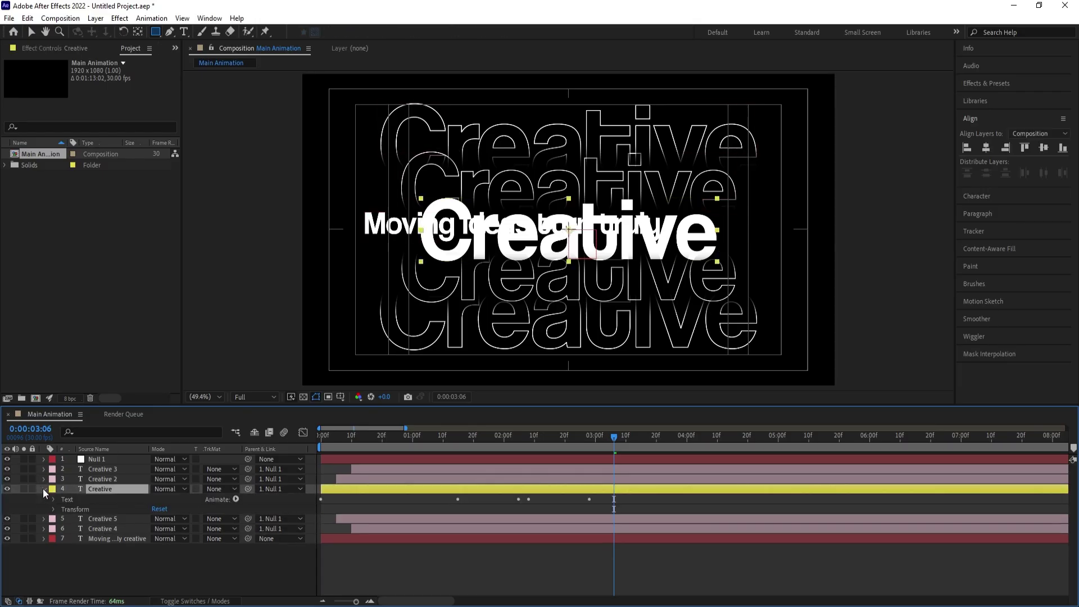
left_click(53, 498)
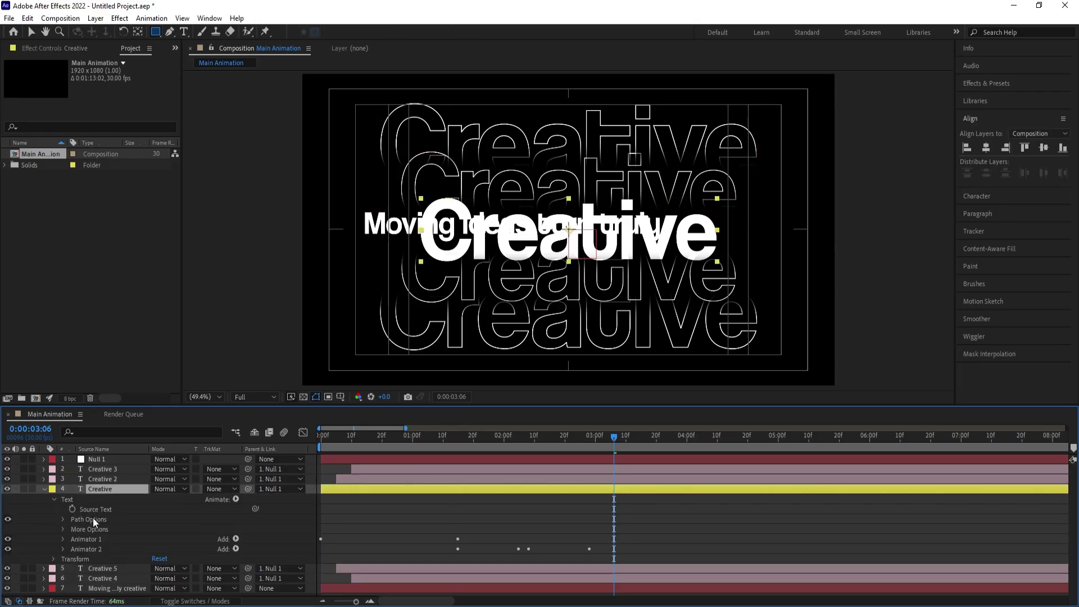
left_click(84, 538)
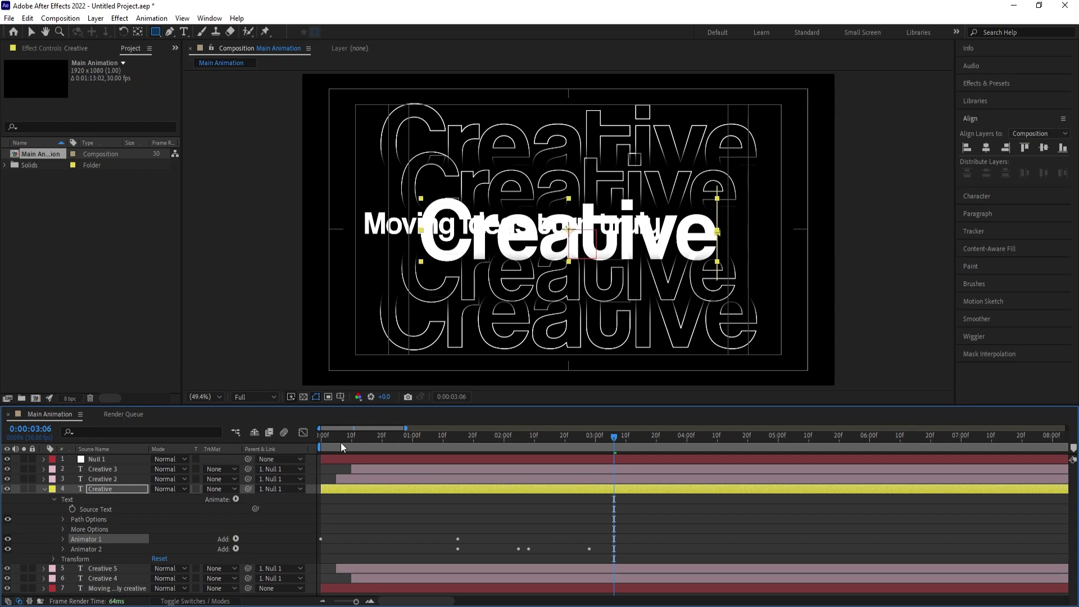
left_click_drag(341, 443, 321, 444)
left_click(44, 488)
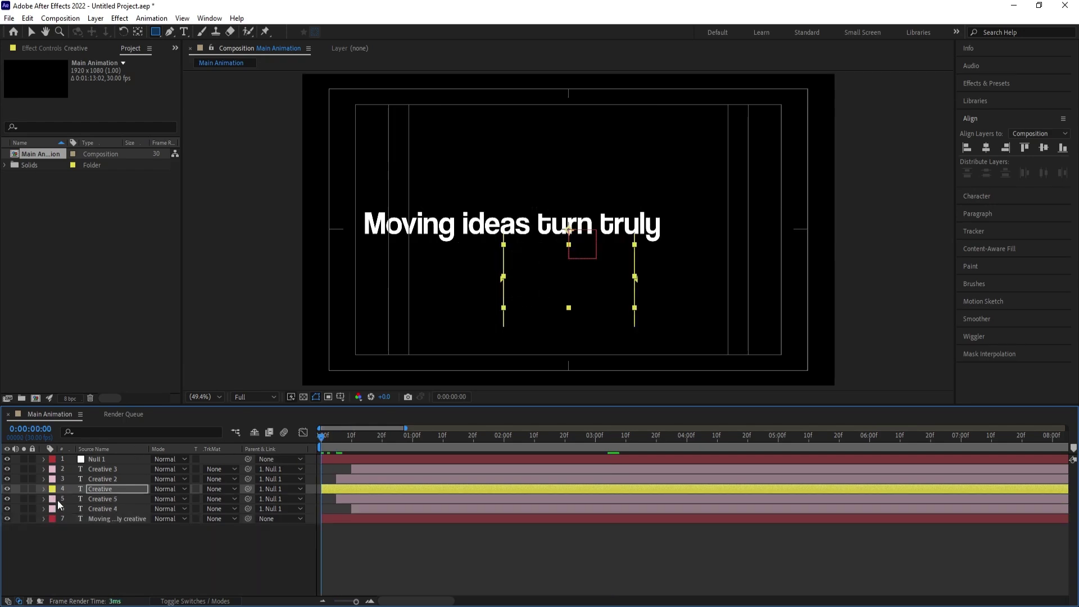
left_click(90, 518)
left_click(25, 517)
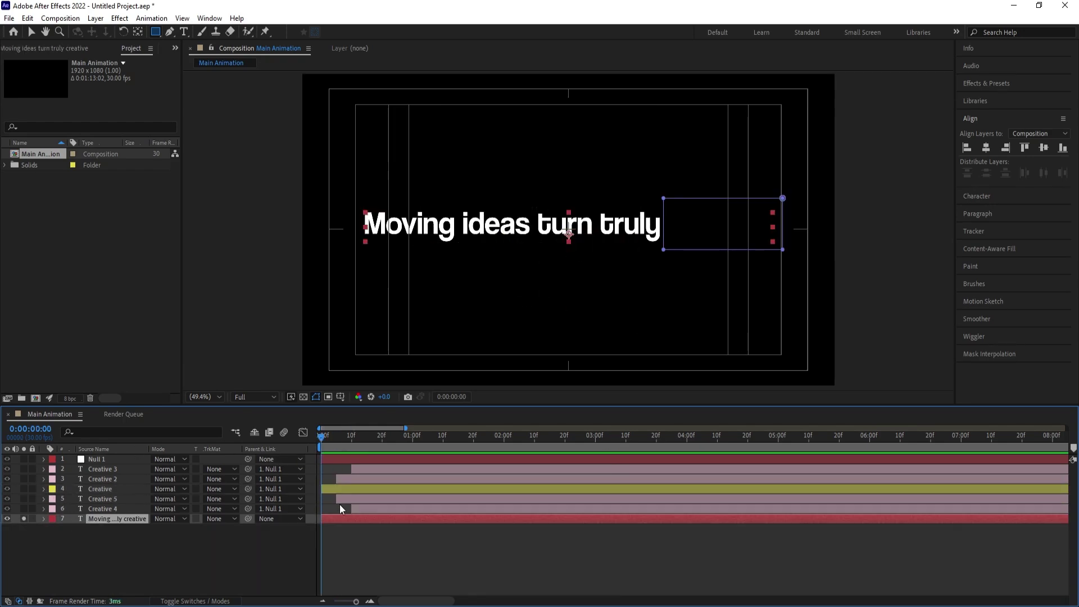
key("Return")
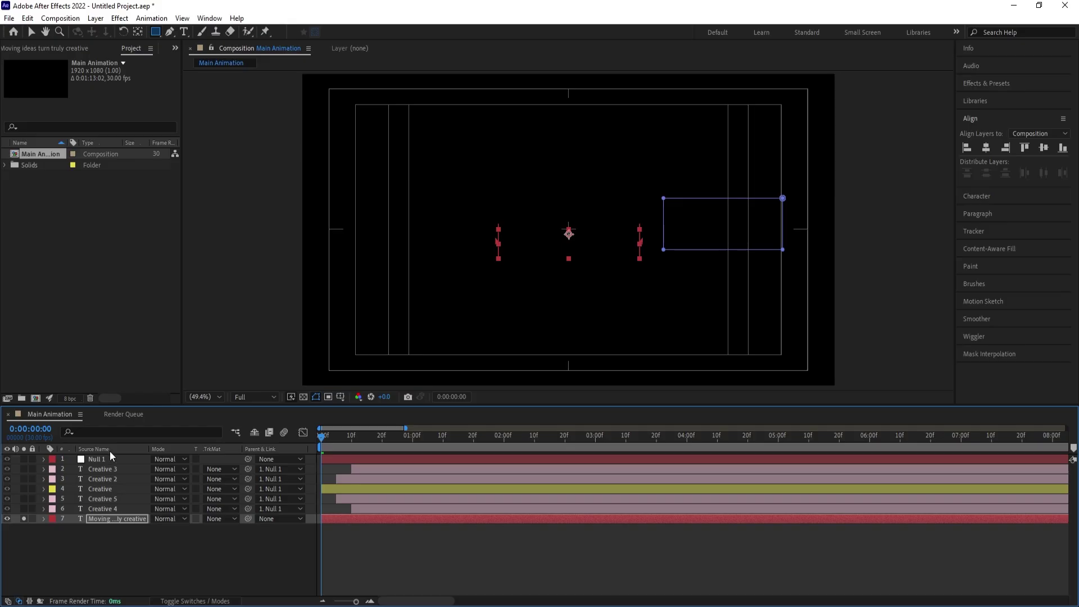
Step: Base the range selector of the "Moving ideas turn truly creative" text's Animator 1 on Words, and preview the reveal
left_click(44, 518)
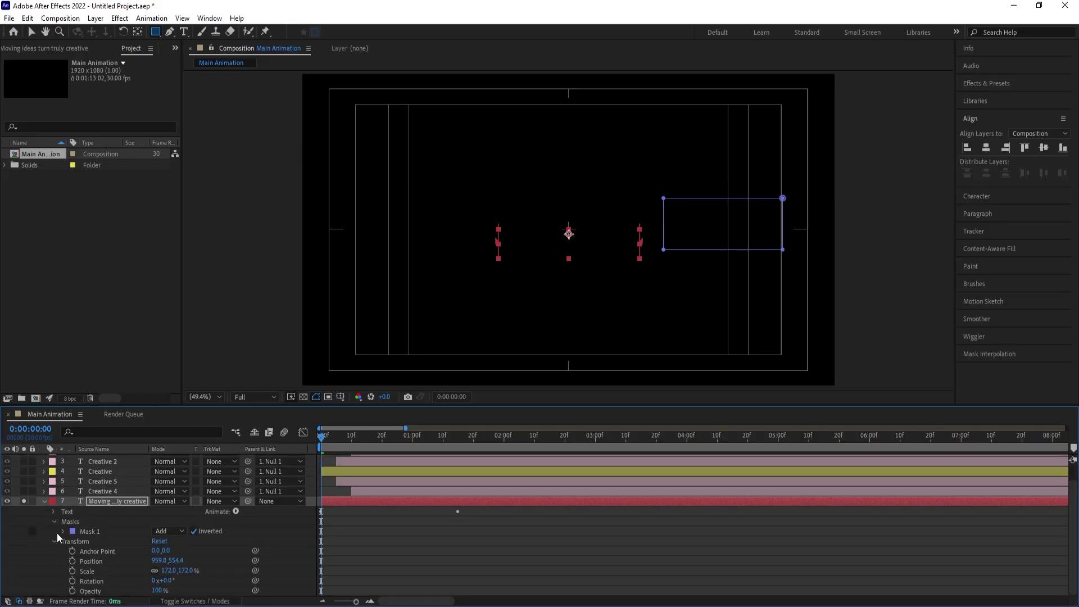
left_click(53, 511)
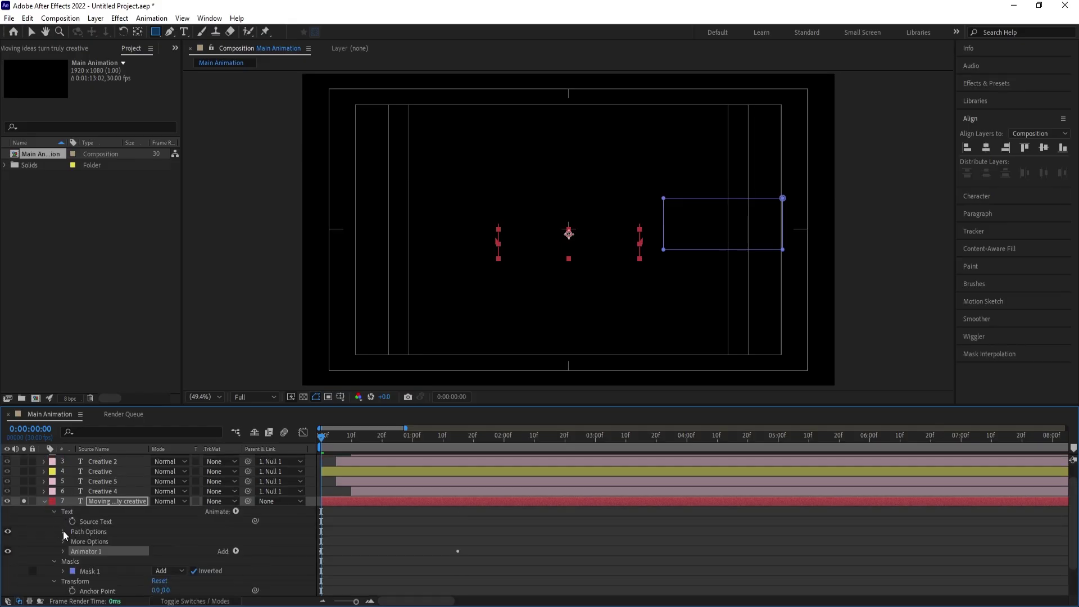
left_click(62, 552)
scroll(106, 553, "down", 3)
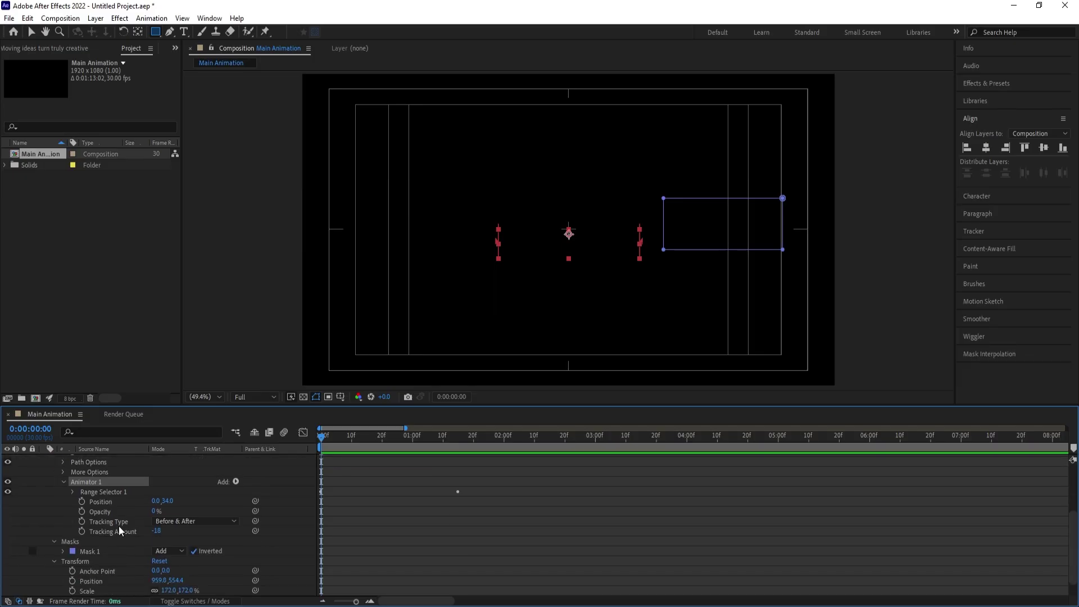
scroll(119, 530, "down", 1)
left_click(73, 471)
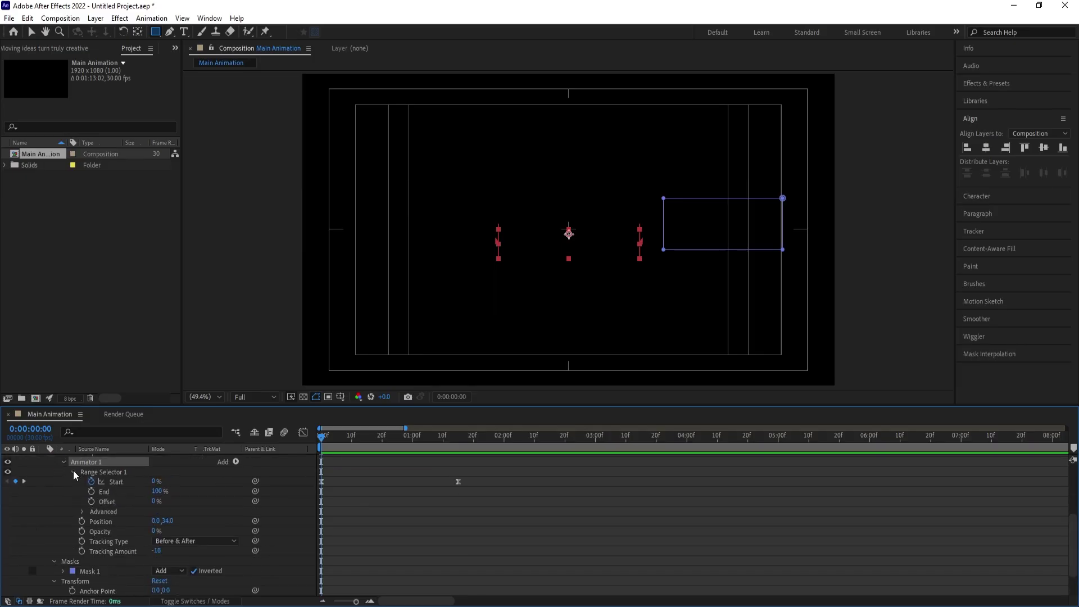
left_click(82, 510)
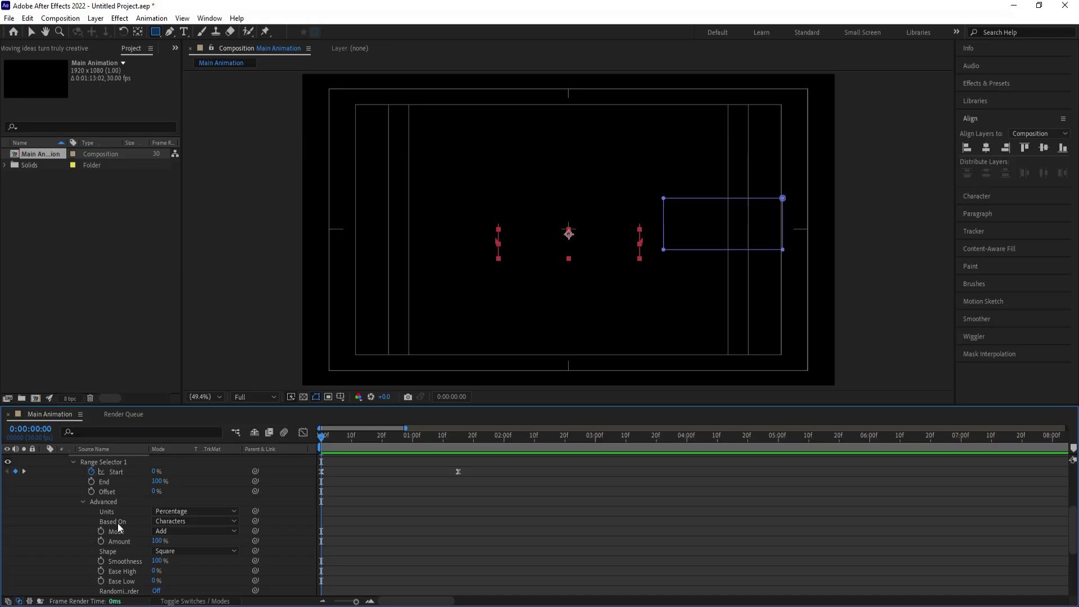
left_click(175, 521)
left_click(180, 559)
left_click(380, 491)
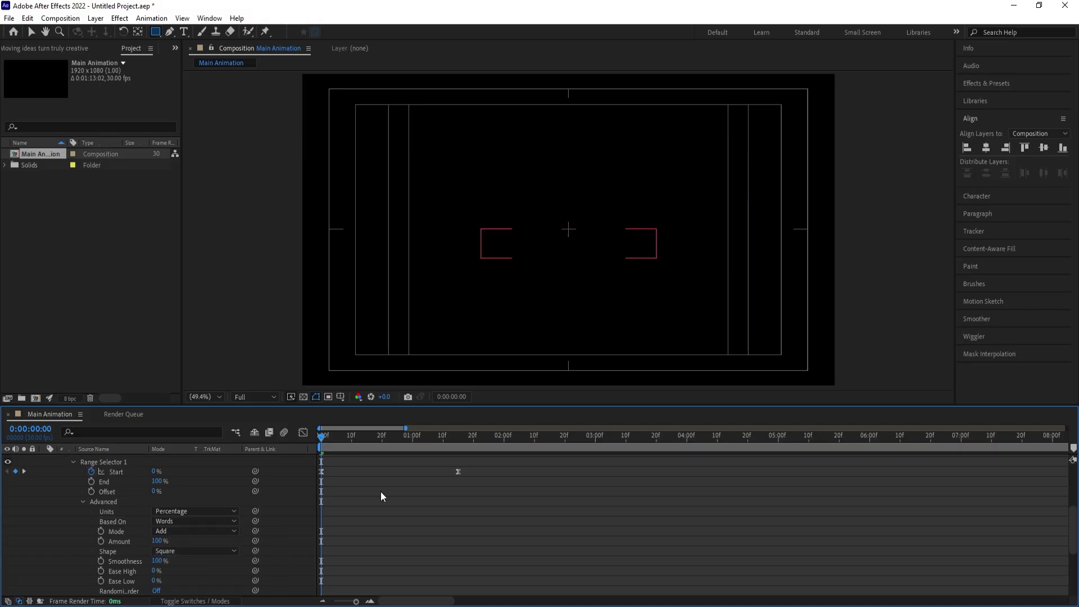
key("space")
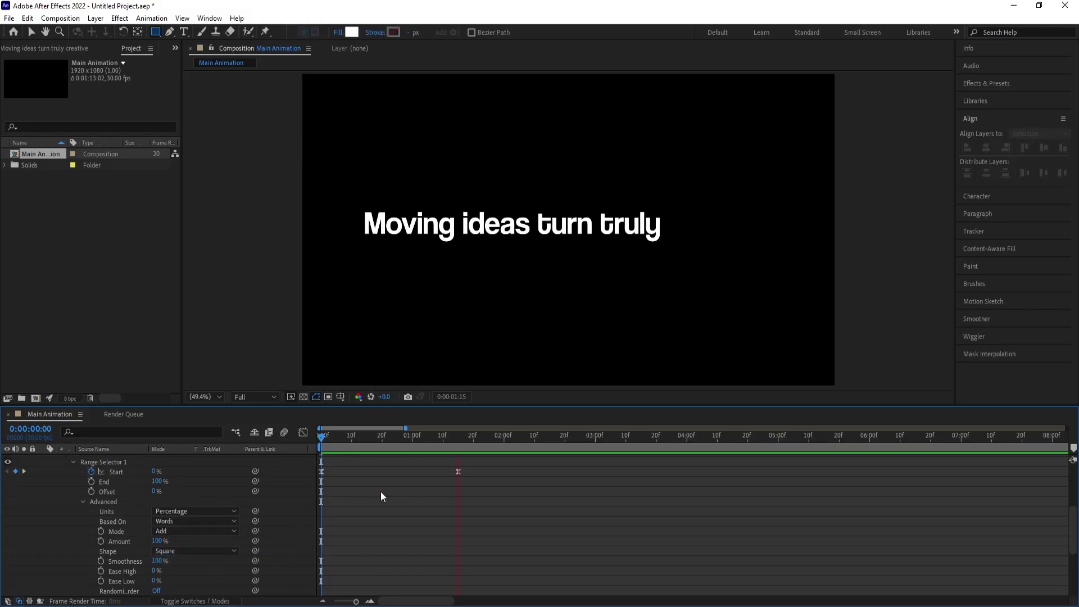
key("space")
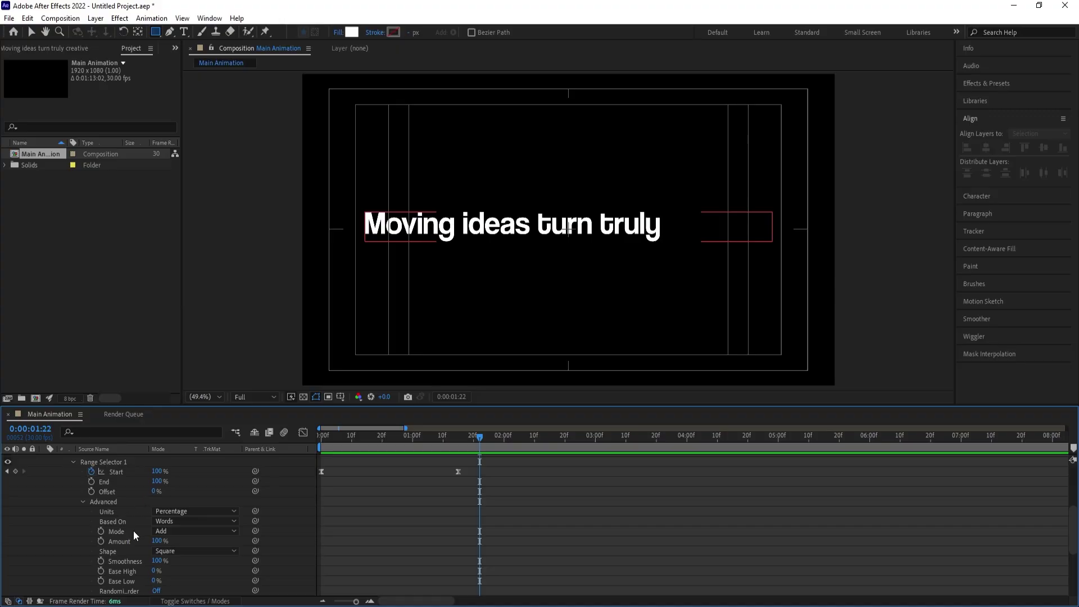
Step: Set Animator 1's Tracking Amount to 0 on the "Moving ideas turn truly creative" text and preview it from the start
left_click_drag(424, 439, 355, 436)
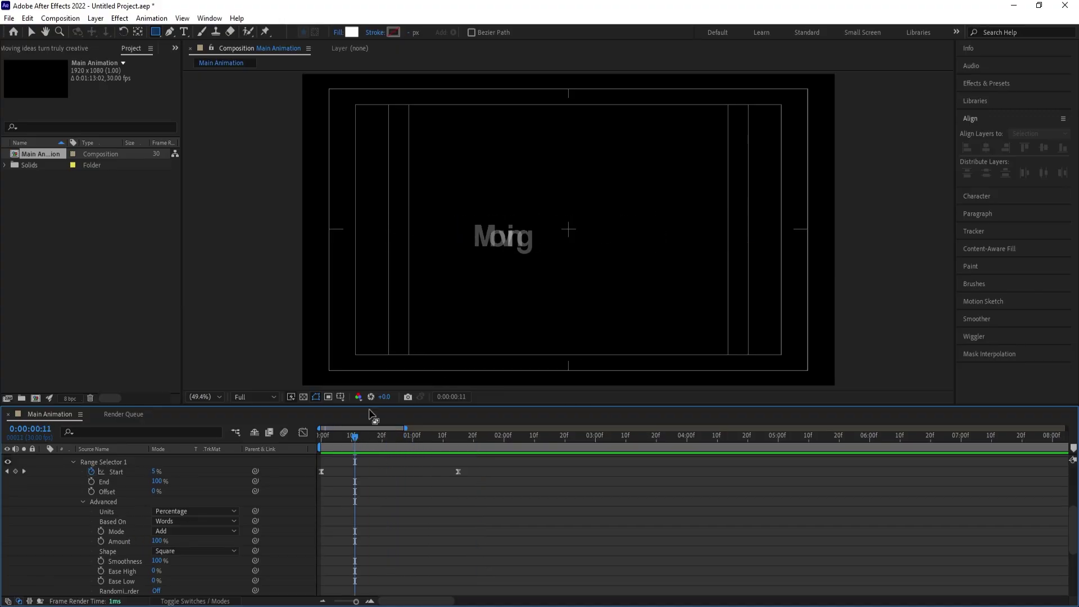
left_click(82, 500)
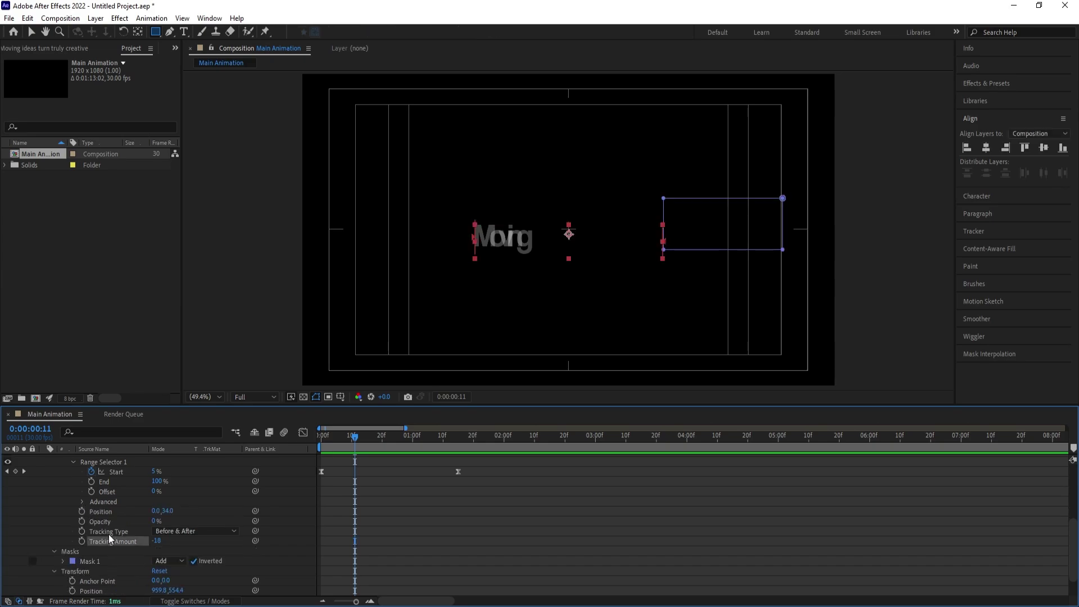
left_click(156, 540)
type("0")
key("Return")
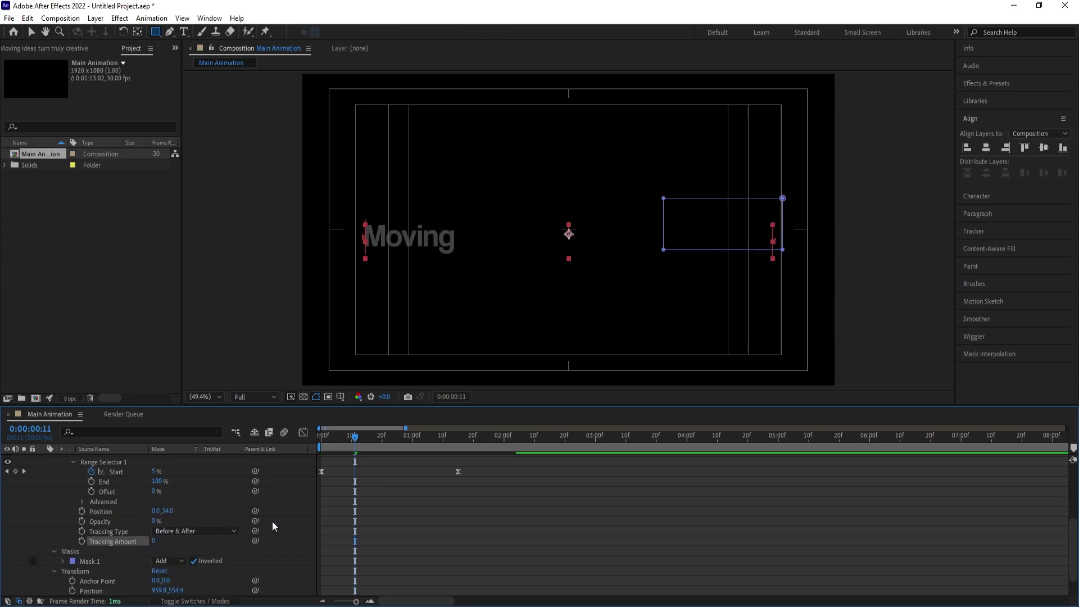
left_click_drag(355, 436, 305, 437)
key("space")
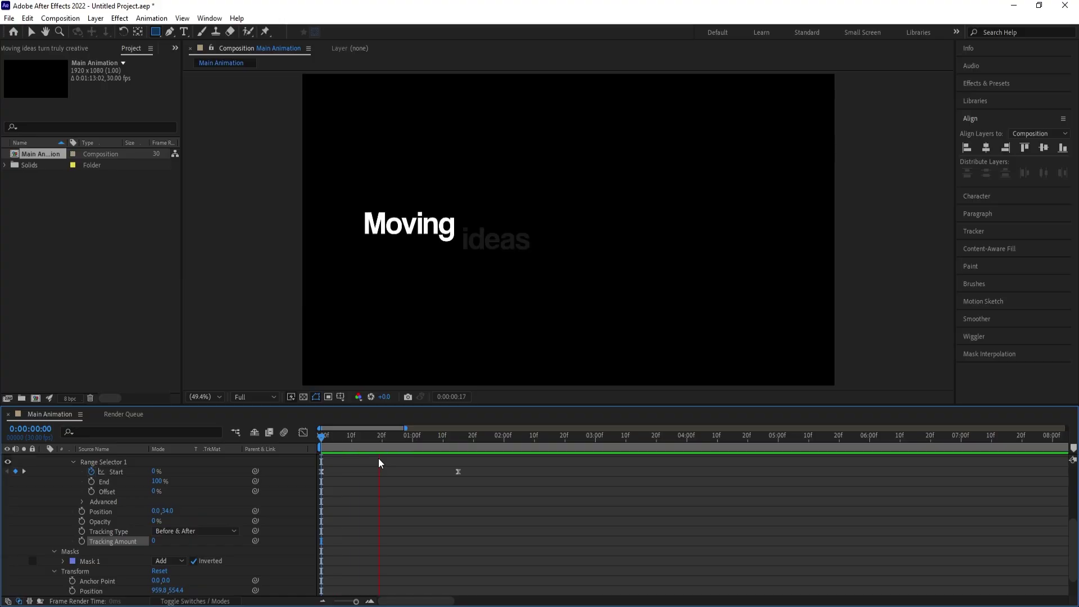
key("space")
Step: Turn off solo for the "Moving ideas turn truly creative" text and preview the whole animation from the start
scroll(388, 474, "up", 5)
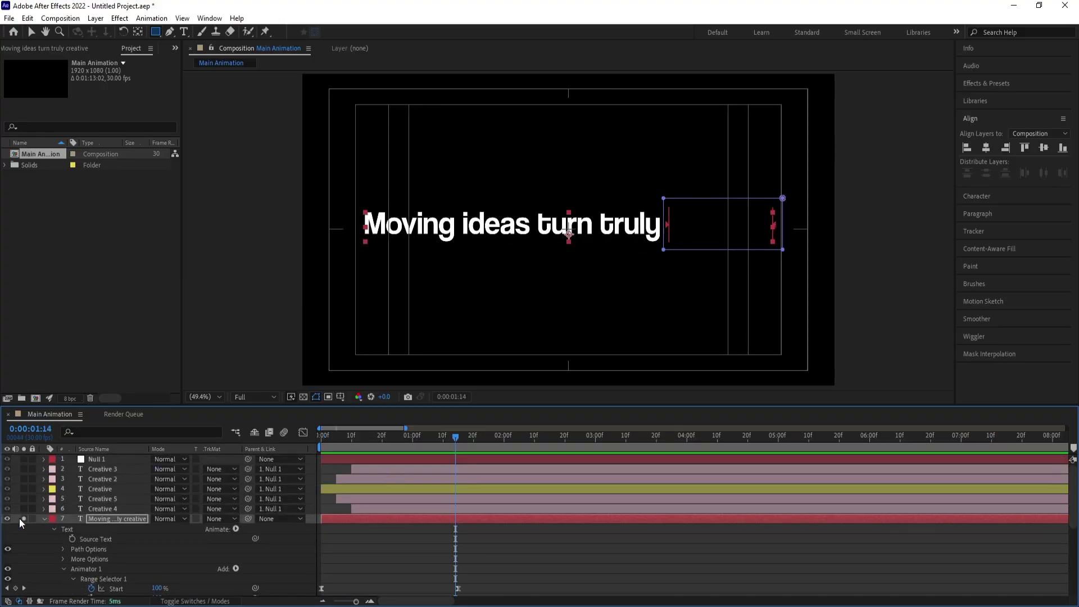
left_click(23, 518)
left_click(44, 518)
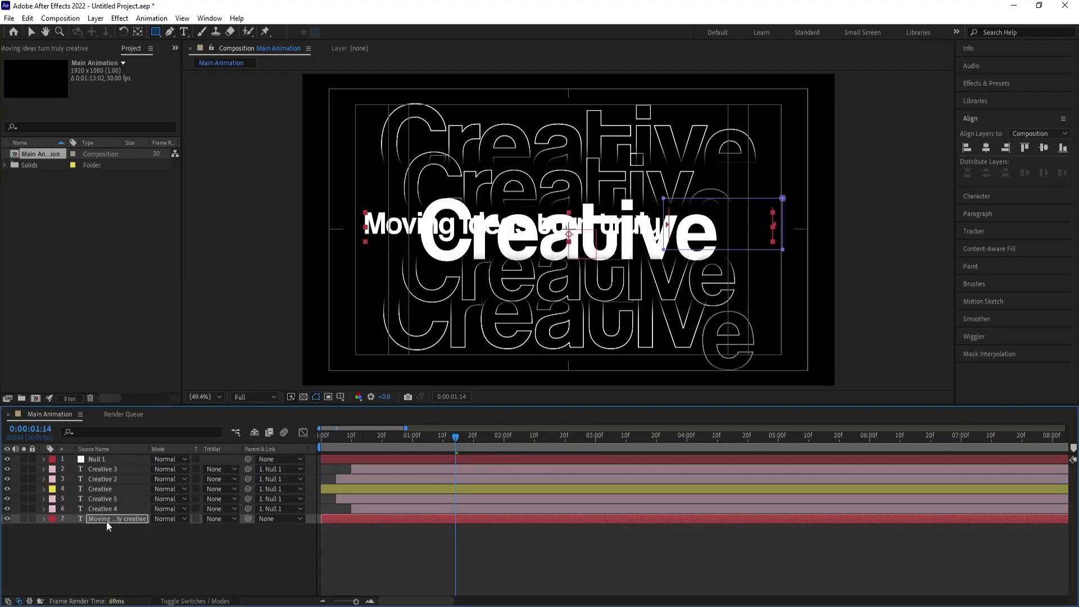
left_click_drag(413, 438, 278, 437)
key("space")
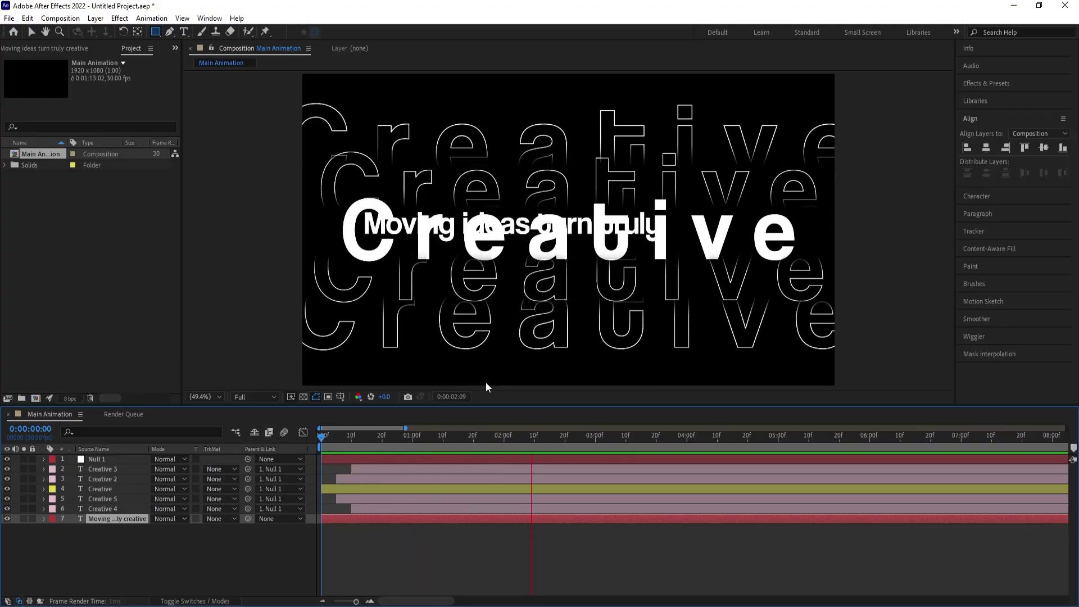
key("space")
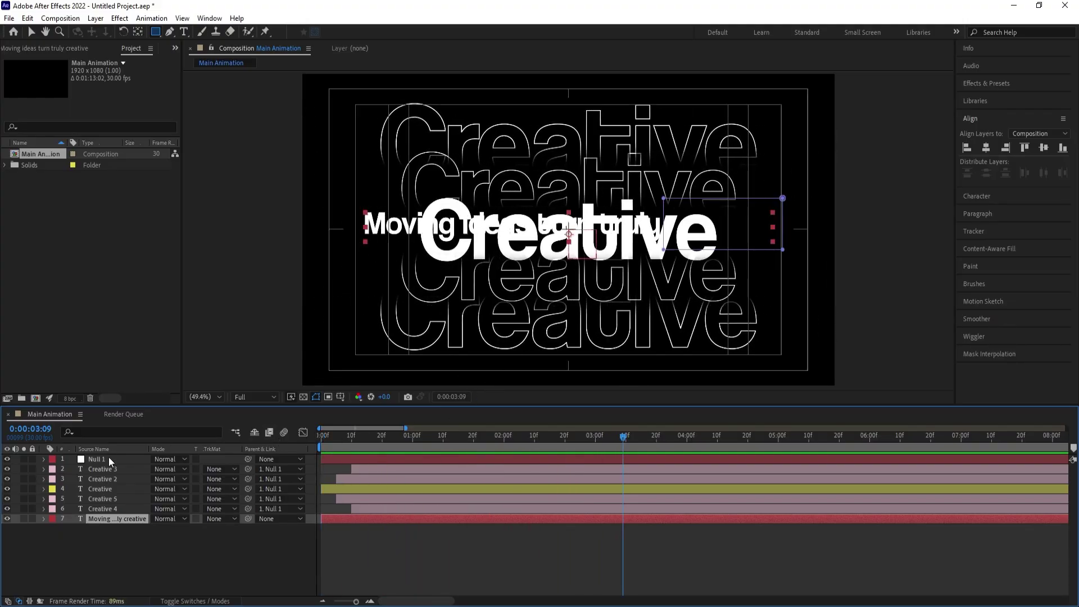
key("space")
key("space")
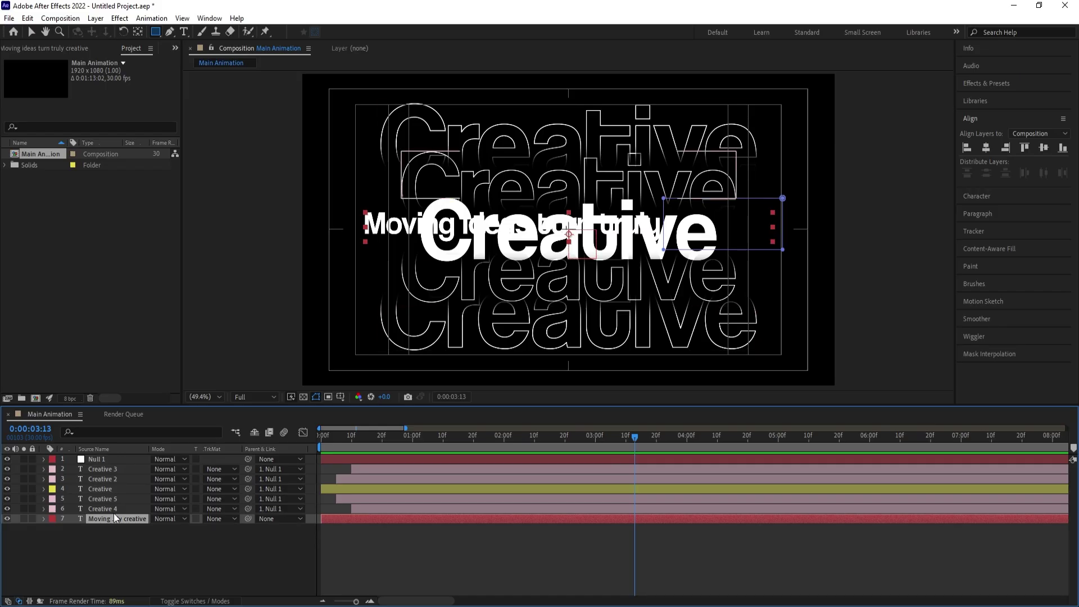
Step: Add Scale and Position keyframes to Null 1 at 0:00:03:13, keeping 100% scale and position 960, 540
left_click(93, 460)
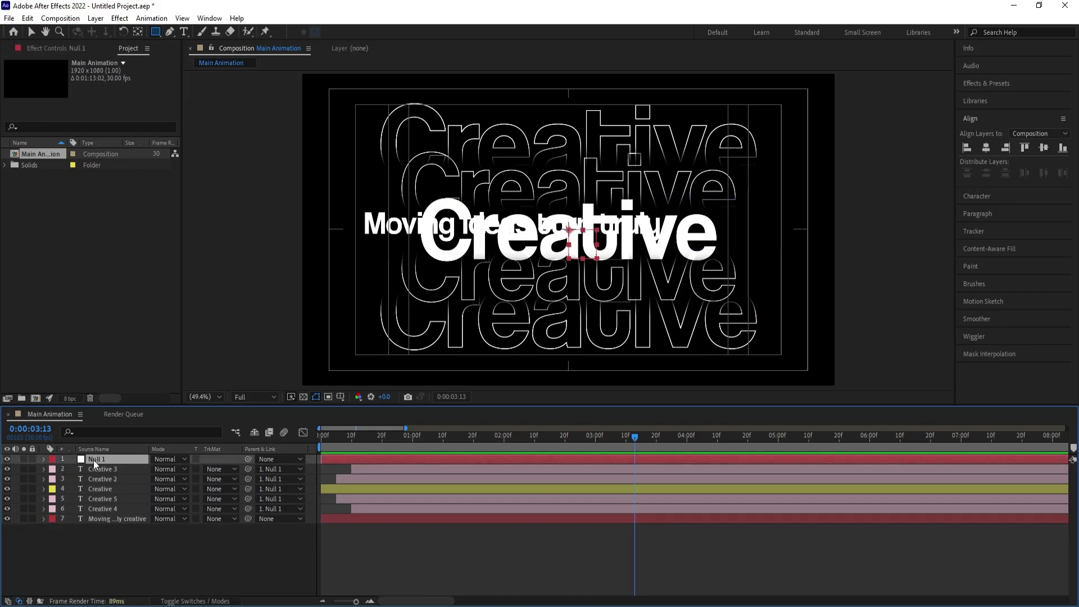
key("s")
left_click(72, 470)
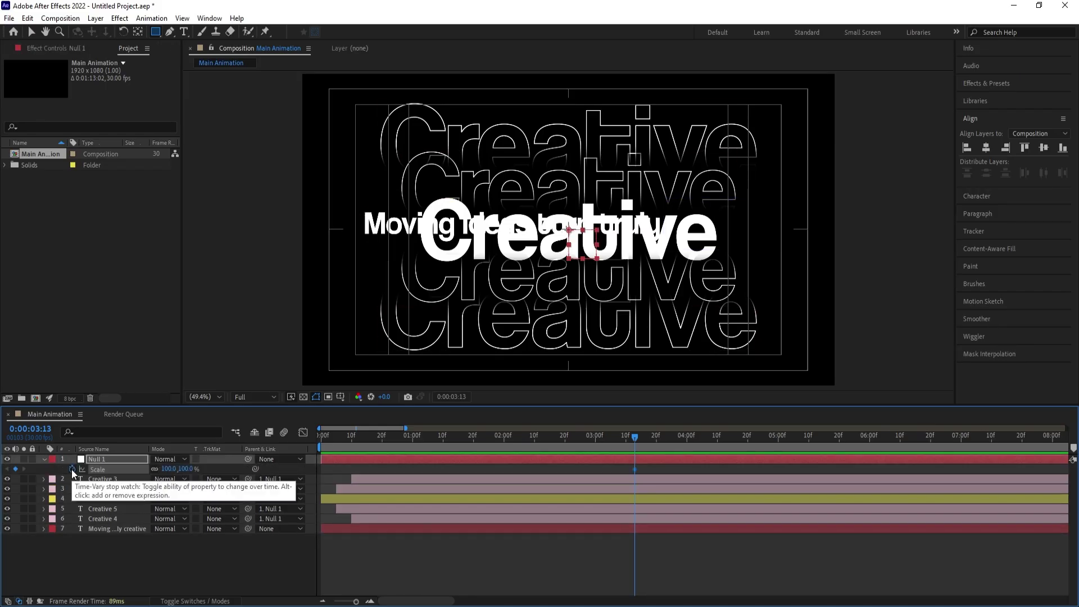
key("p")
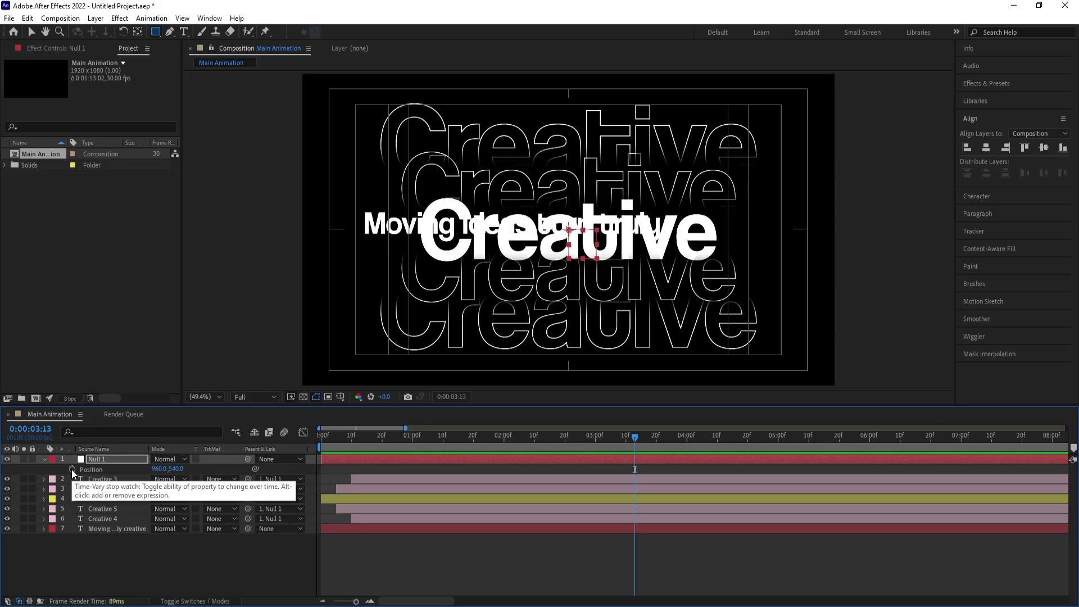
left_click(72, 470)
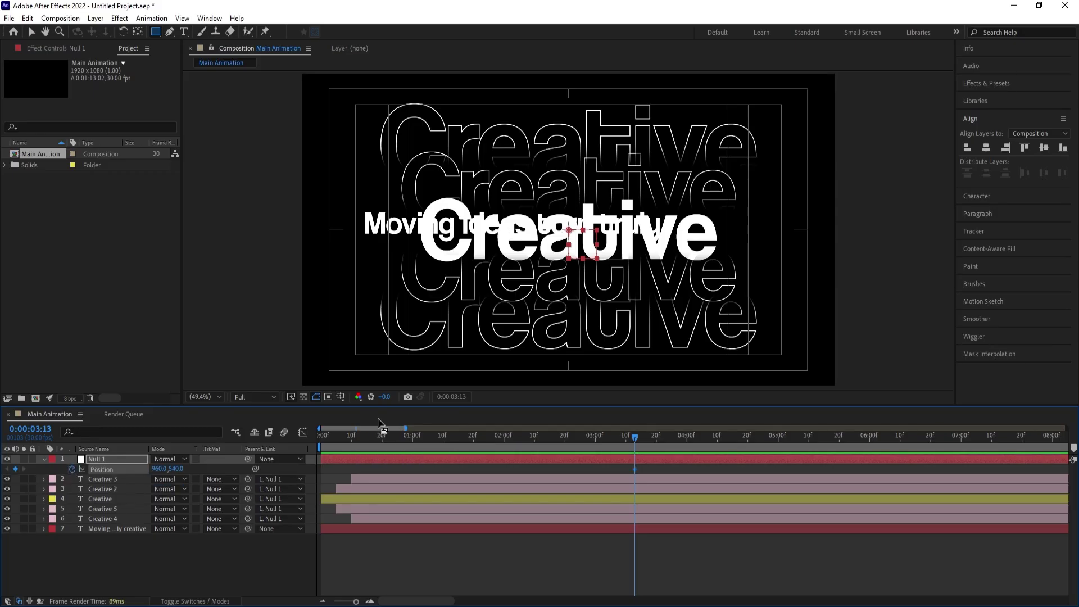
Step: Set Null 1's Scale to 35% at 0:00:05:00
key("shift+s")
left_click_drag(741, 440, 777, 444)
left_click_drag(171, 479, 135, 476)
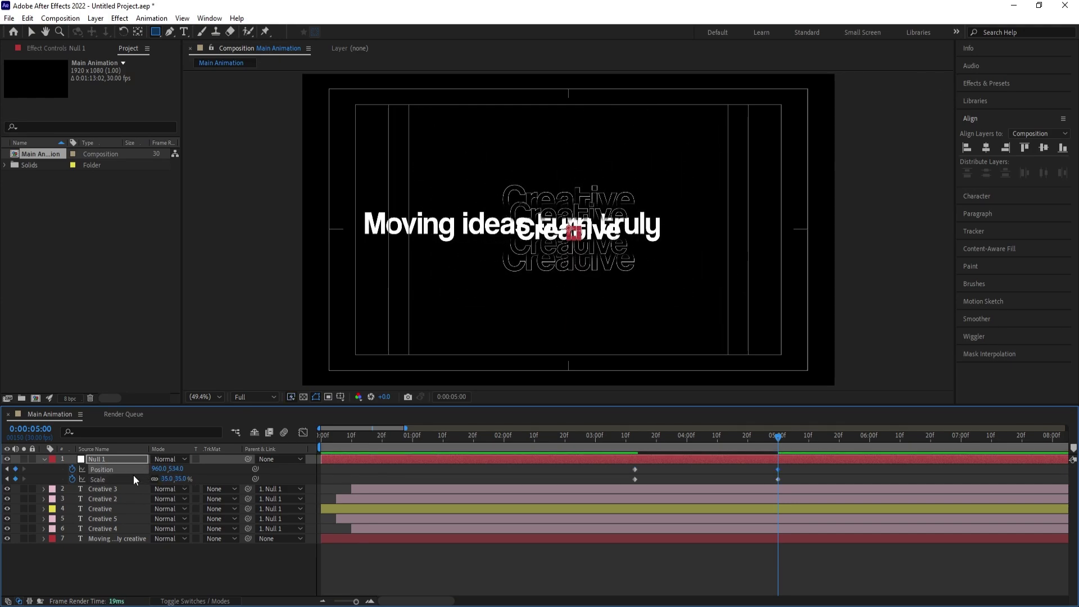
Step: Move Null 1 to position 1495, 520 at 0:00:05:00, placing the solid Creative title after "Moving ideas turn truly"
key("shift+Up")
key("Up")
key("Up")
key("Up")
key("Up")
key("Up")
key("Up")
key("Up")
key("Up")
key("Up")
key("Up")
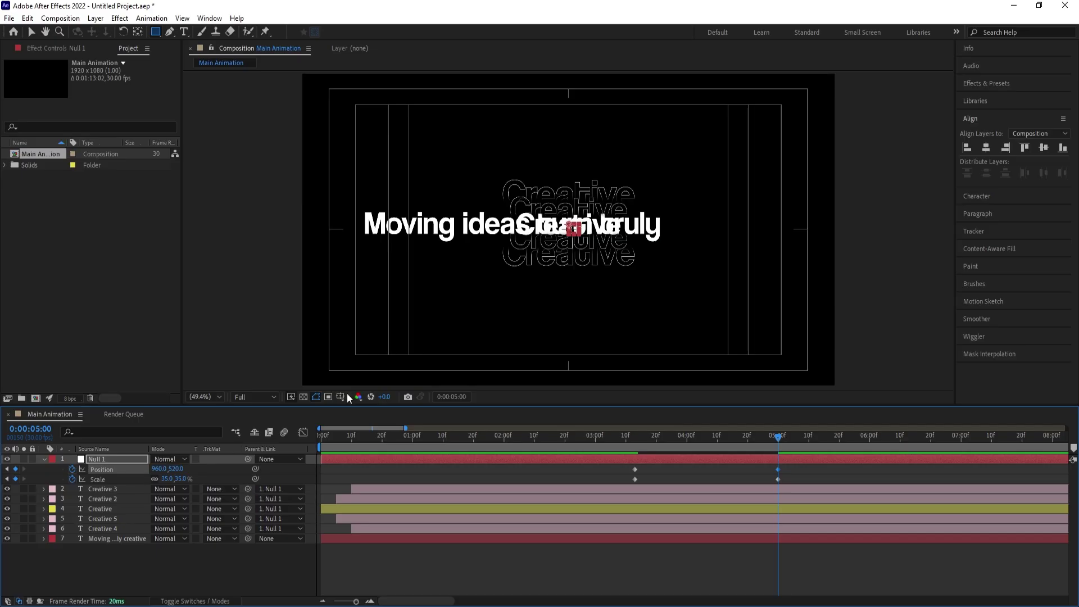
left_click_drag(160, 468, 419, 432)
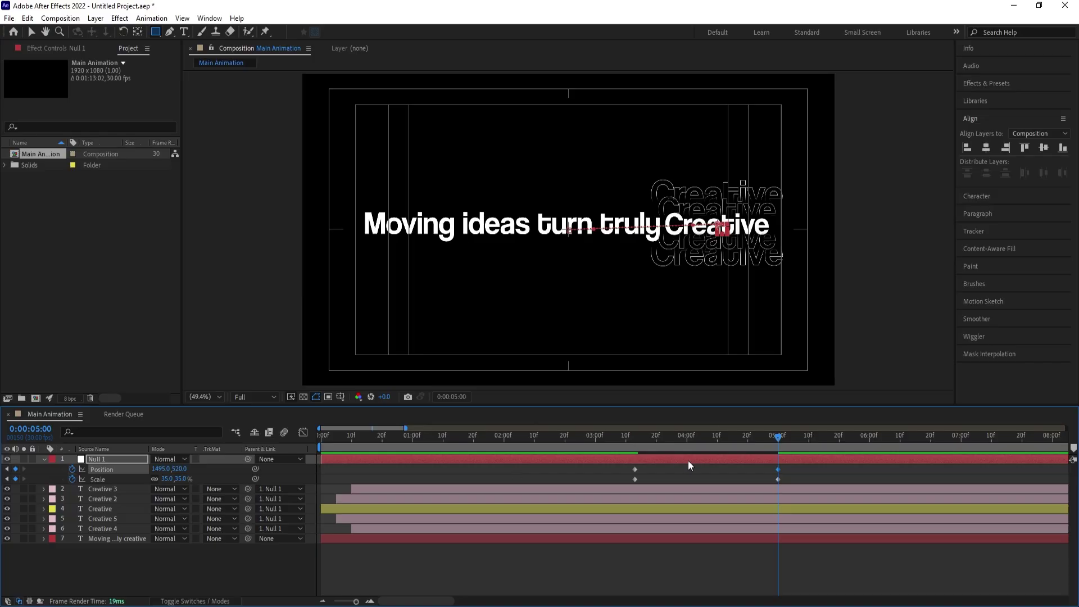
Step: Shift the "Moving ideas turn truly creative" text and Null 1 together 12 px to the right
left_click(136, 538)
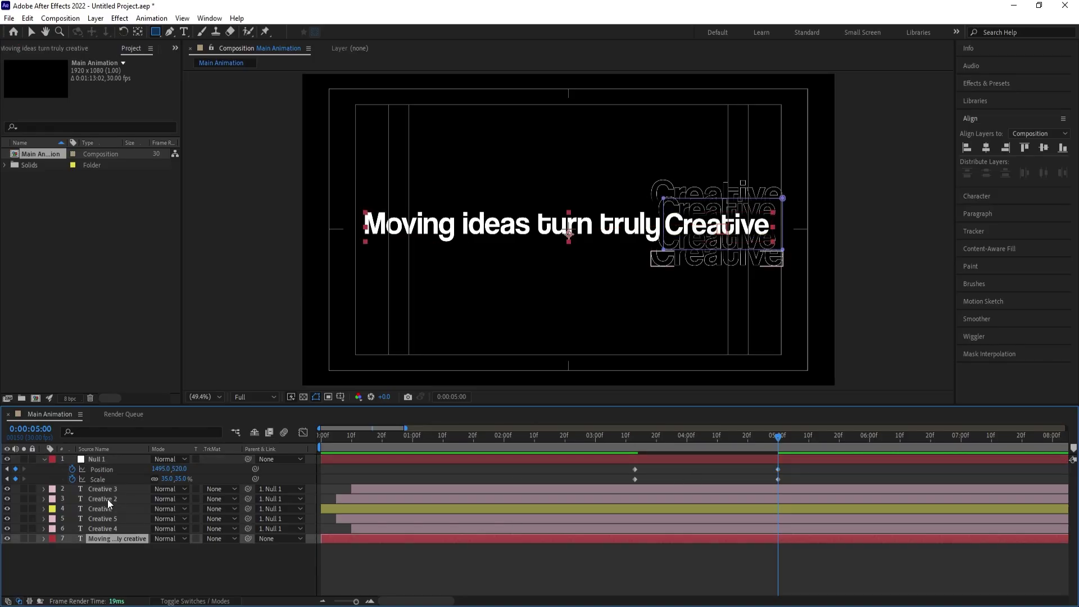
left_click(110, 460, "ctrl")
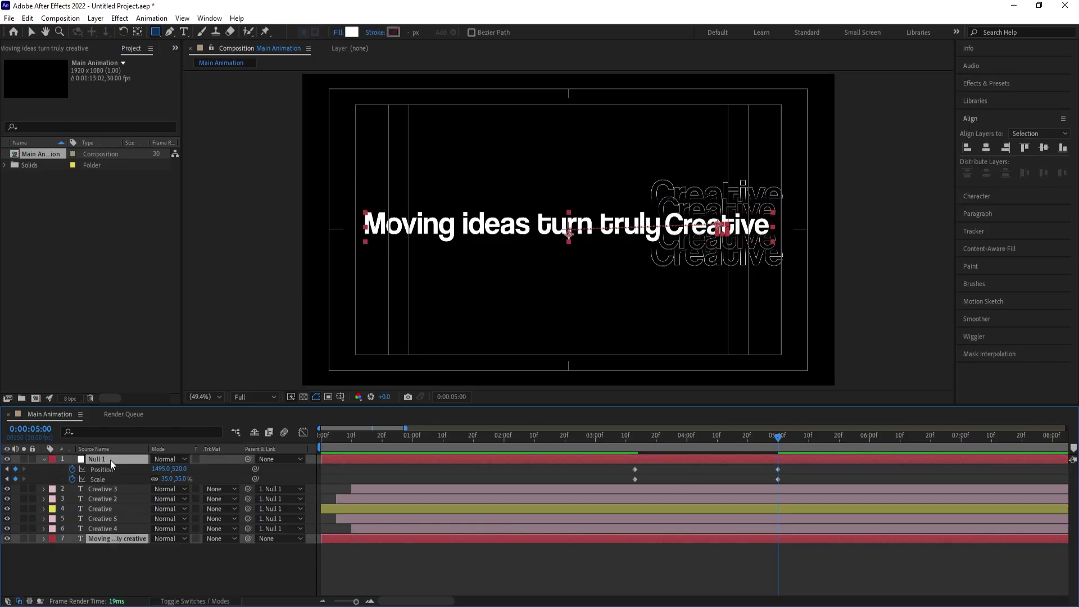
key("shift+Right")
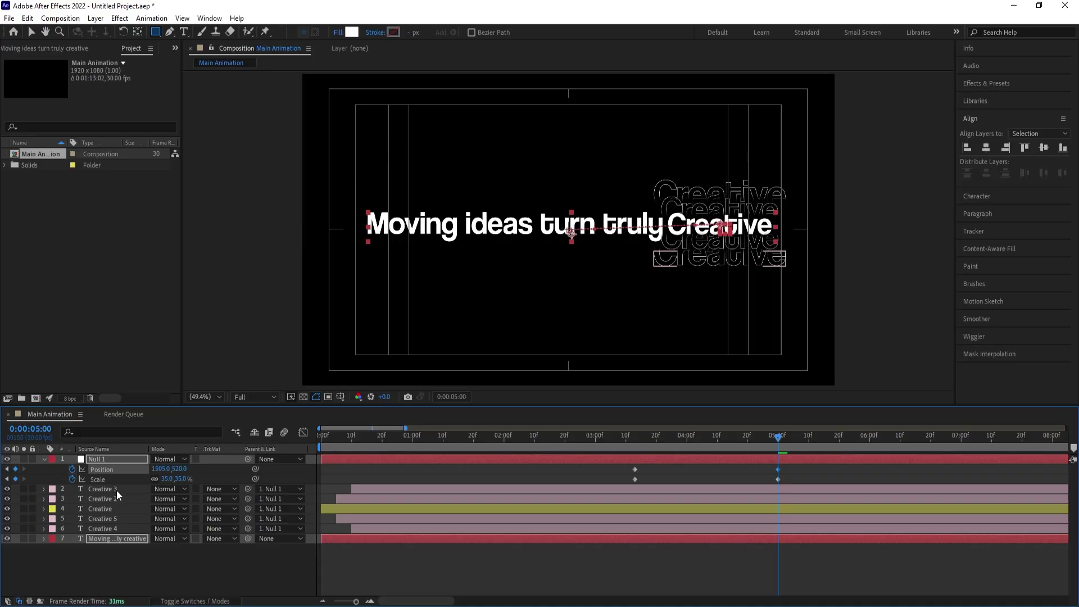
key("Right")
key("Right")
left_click(120, 549)
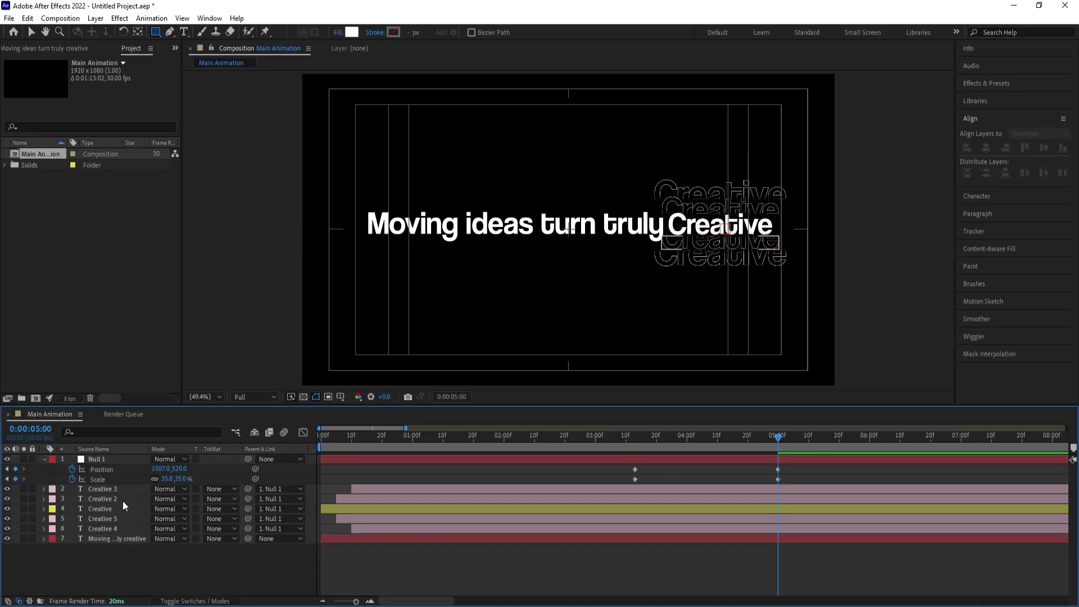
Step: Nudge Null 1 alone to position 1509, 520 at 0:00:05:00, and preview its move from the previous keyframe
left_click(116, 489)
left_click(100, 456)
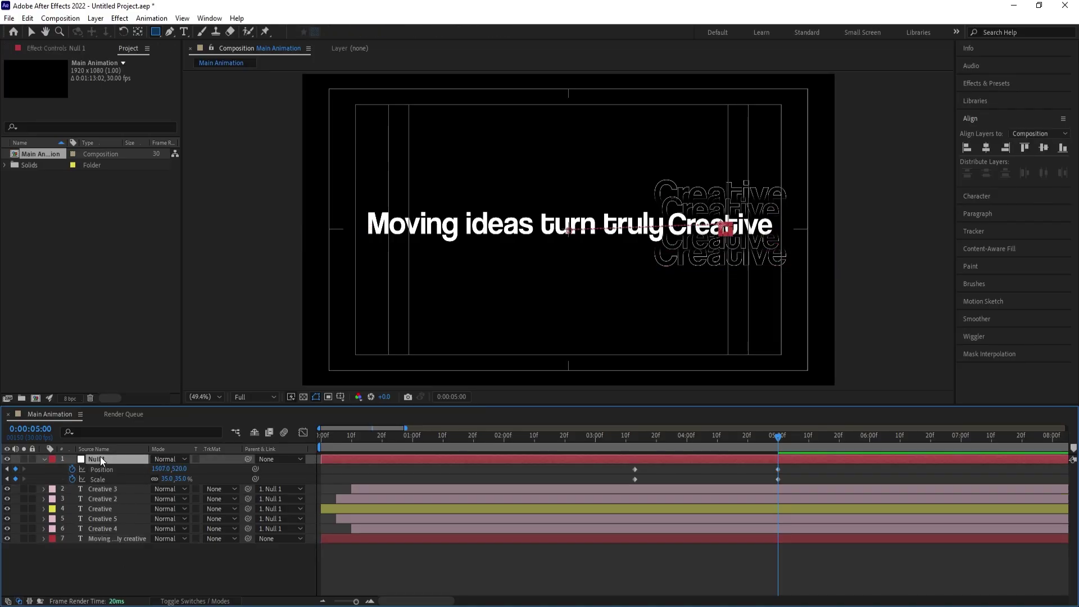
key("Right")
key("Right")
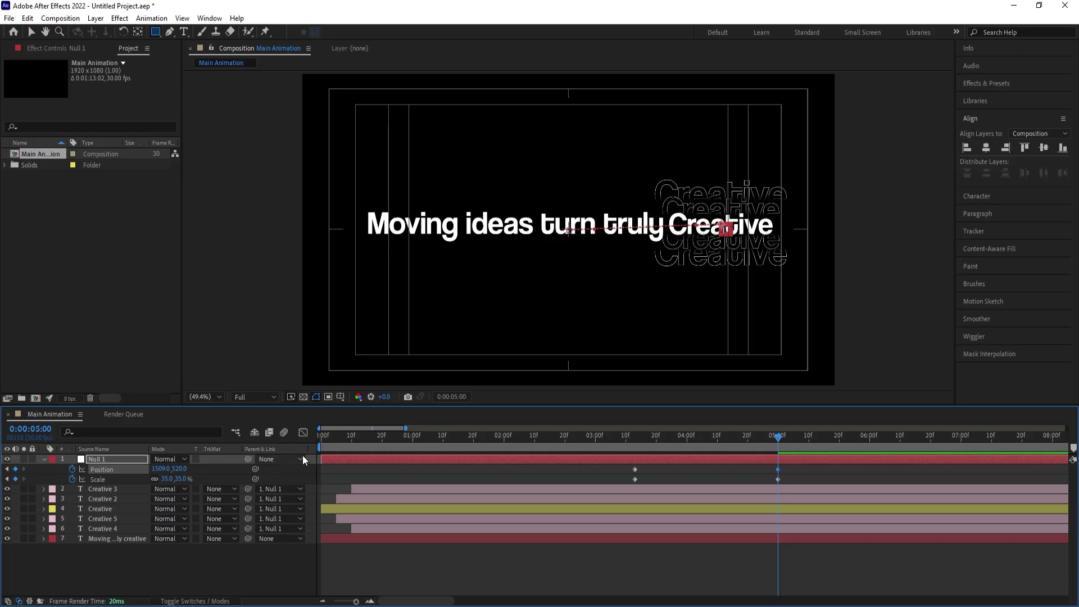
key("j")
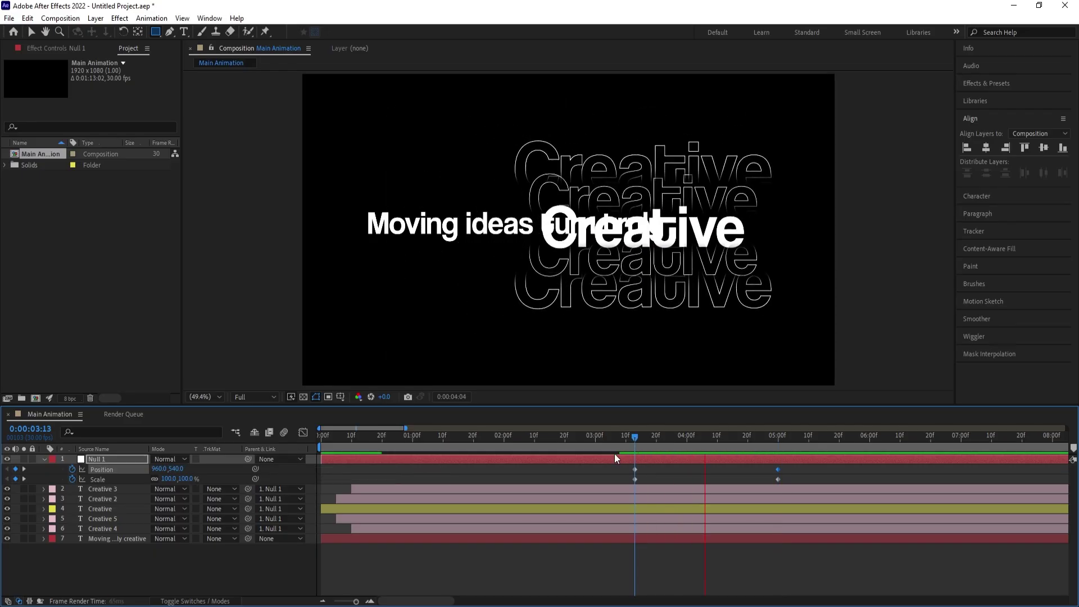
Step: Add Position keyframes at 0:00:03:13 to the outlined copies Creative 3, Creative 2, Creative 5 and Creative 4
left_click(114, 486)
left_click(89, 499, "shift")
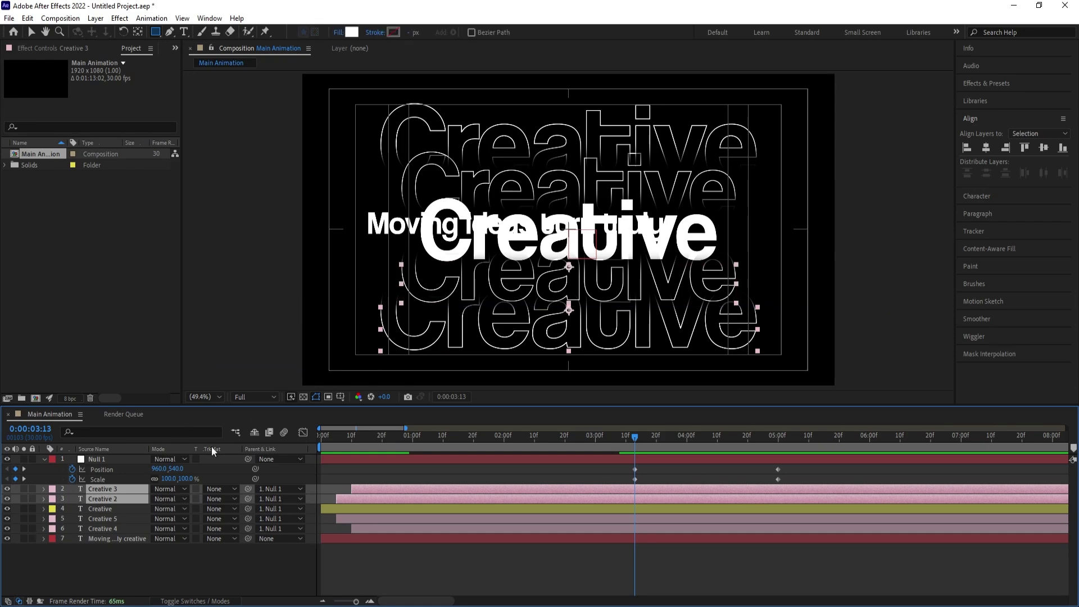
key("p")
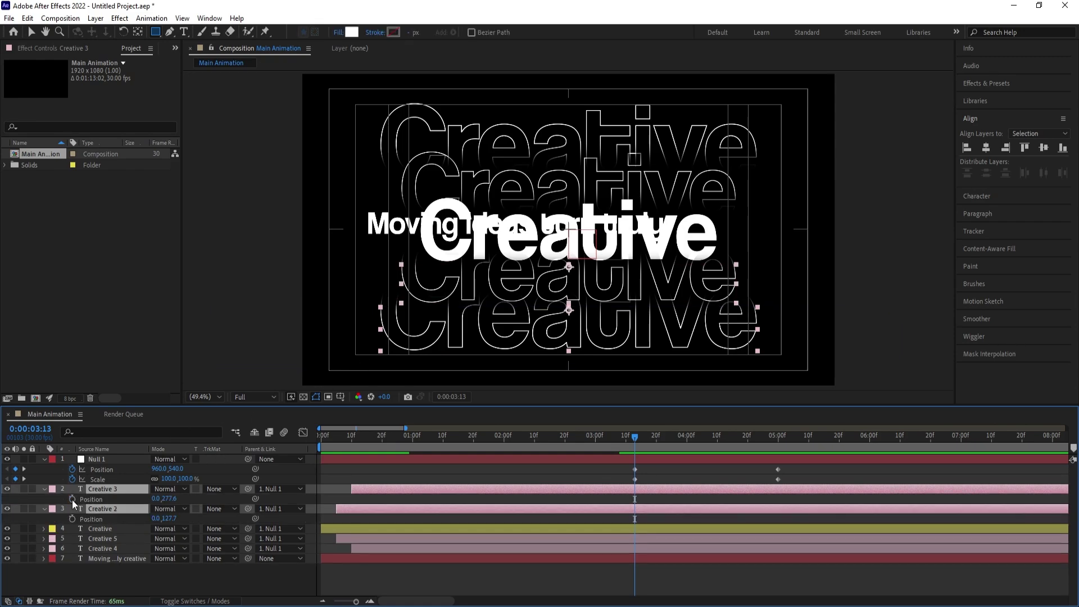
left_click(72, 499)
left_click(96, 537)
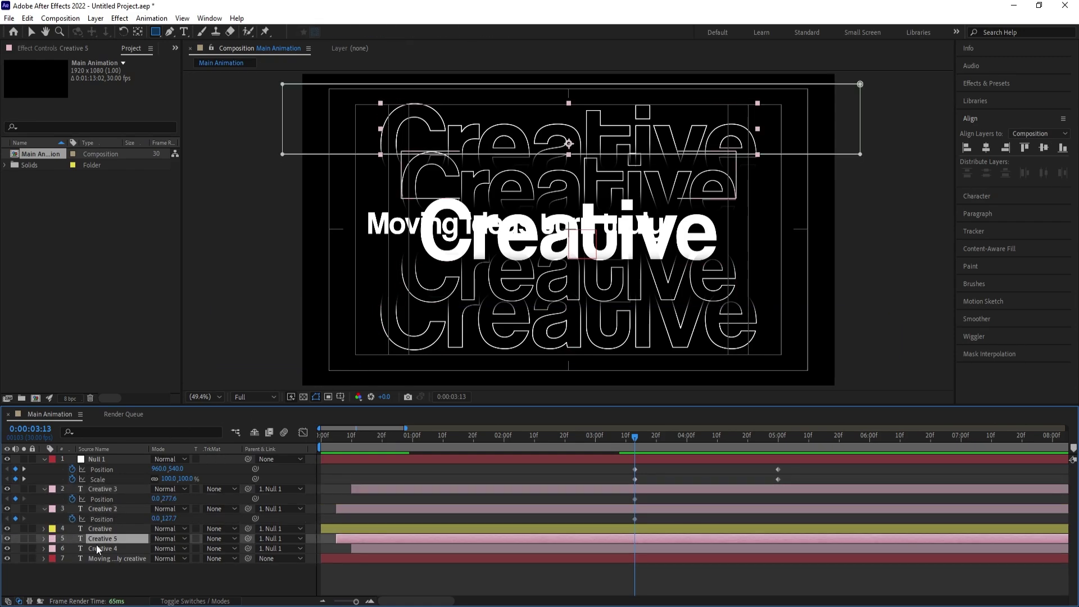
left_click(96, 545, "shift")
key("p")
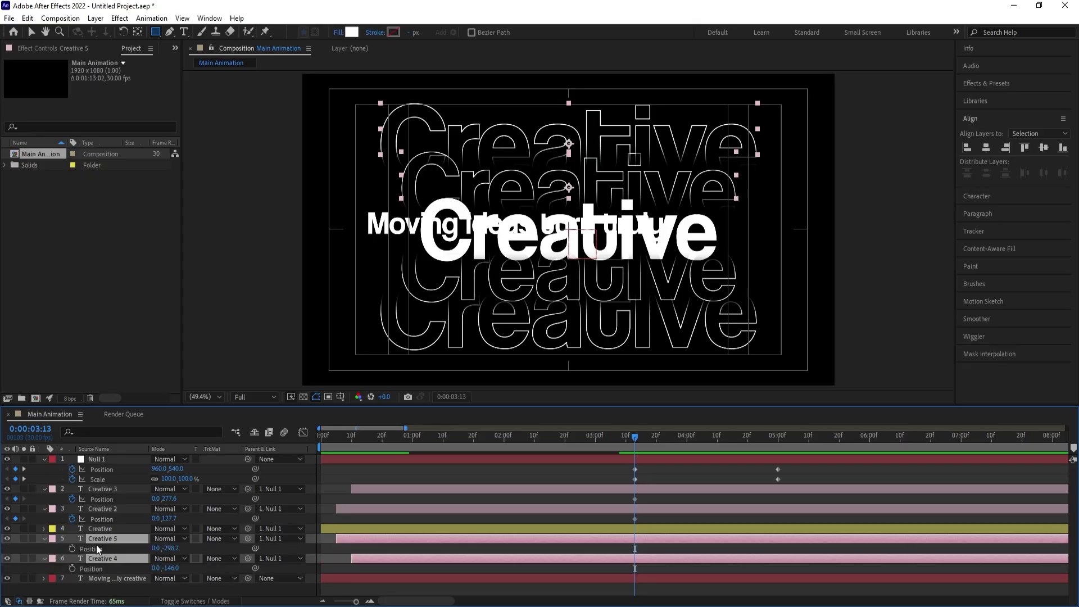
left_click(72, 548)
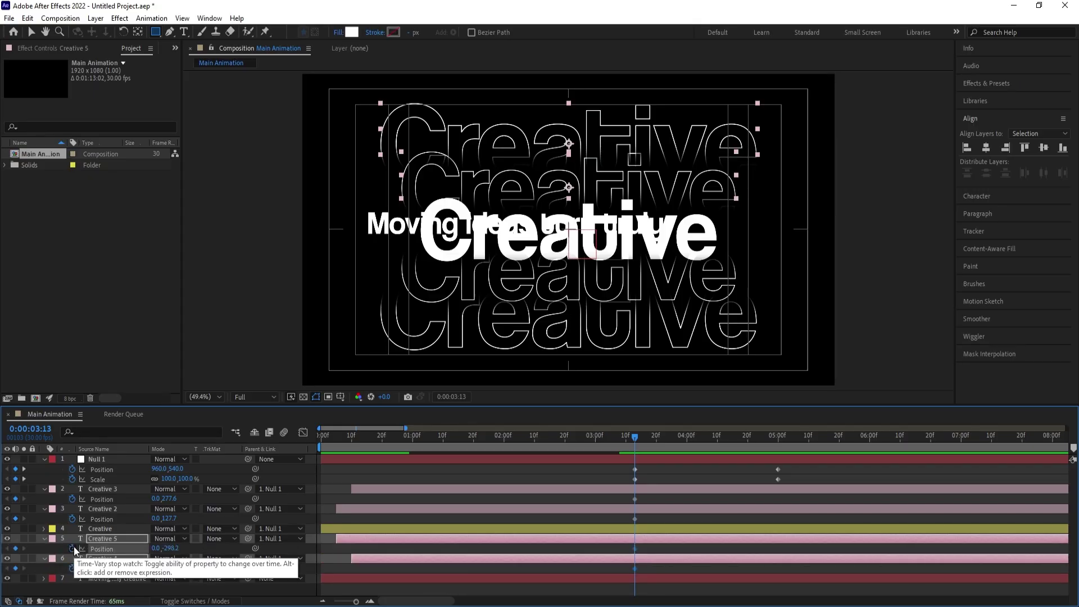
Step: Add 100% Opacity keyframes at 0:00:03:13 to all four outlined copies and show all their keyframed properties
left_click(96, 508, "ctrl")
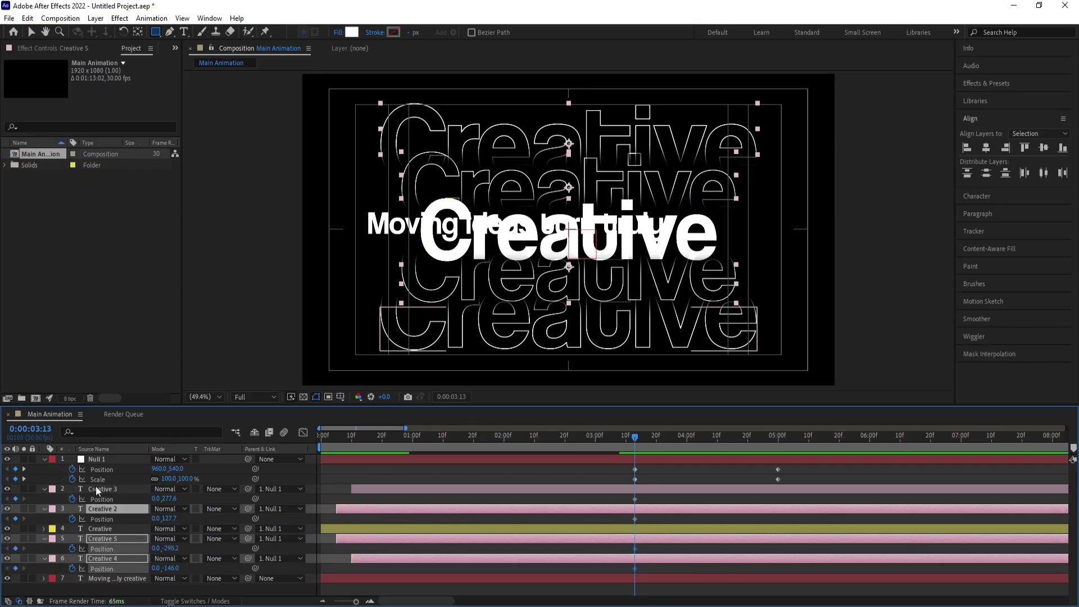
left_click(96, 488, "ctrl")
key("t")
left_click(72, 498)
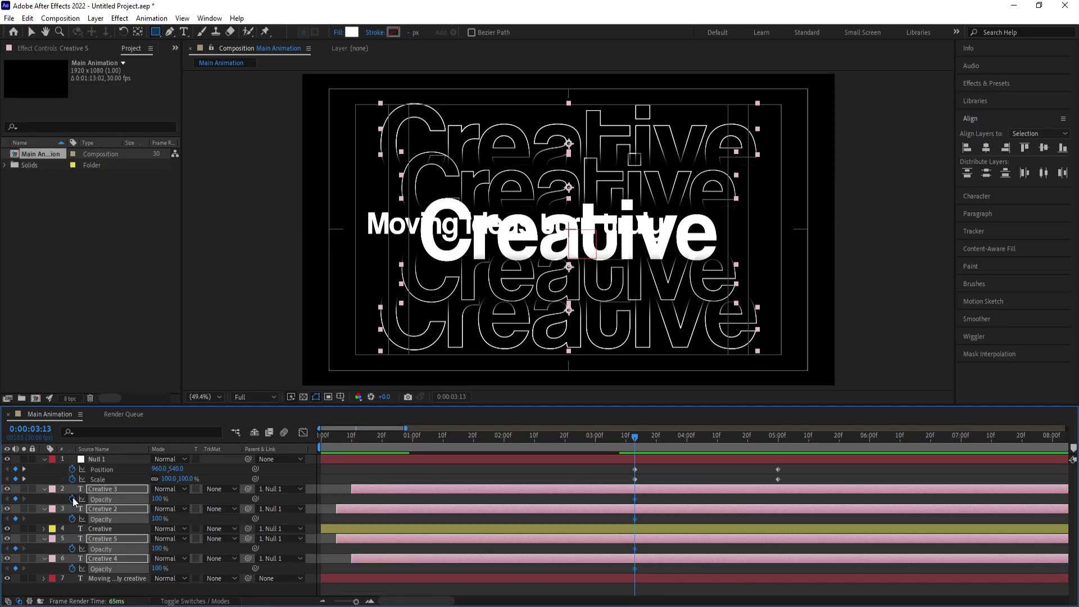
key("u")
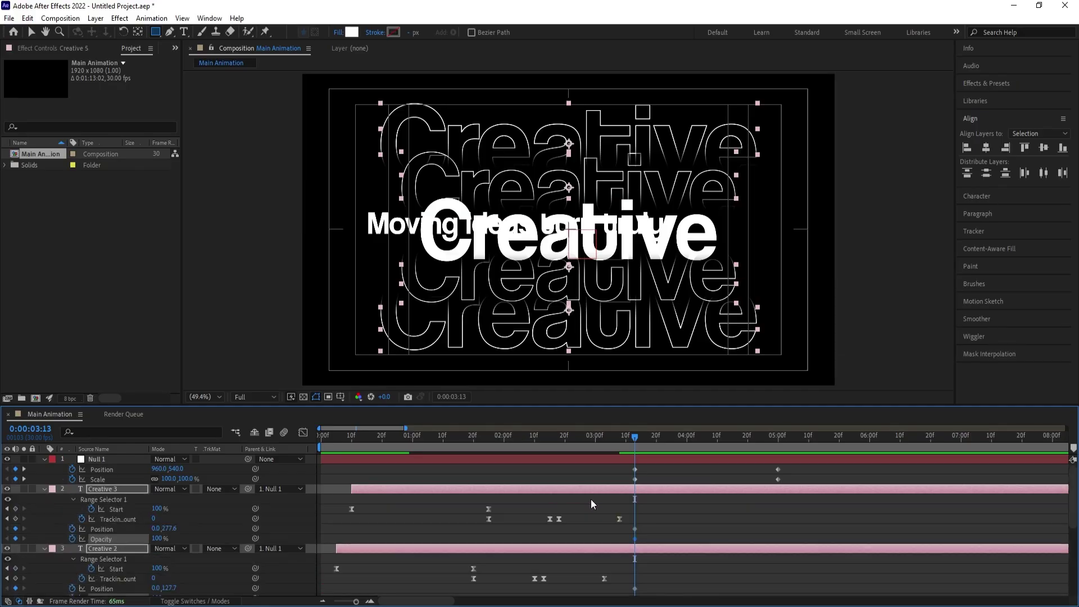
Step: At 0:00:05:00, move the lower outlined copies onto the solid title, Creative 3 to 0, 0.5 and Creative 2 to 0, 13.4
key("k")
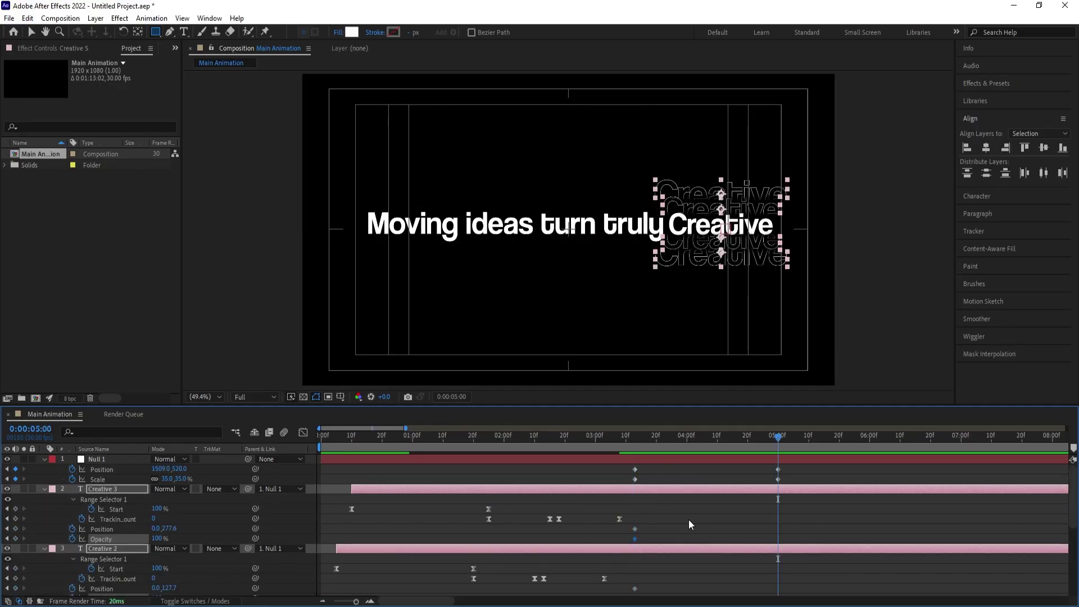
left_click(689, 519)
left_click(689, 490)
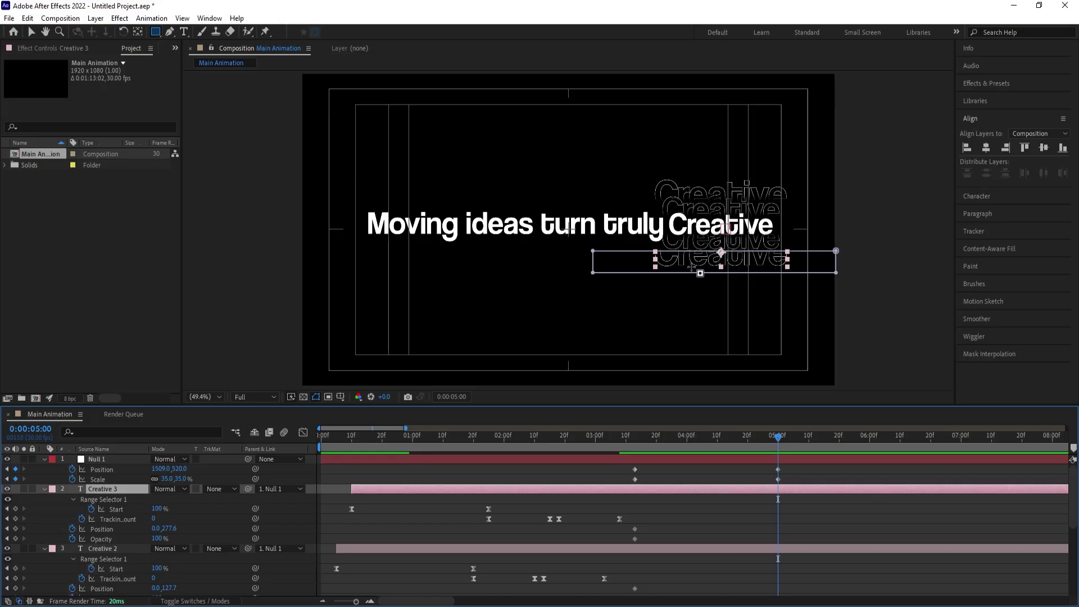
scroll(691, 266, "up", 2)
key("v")
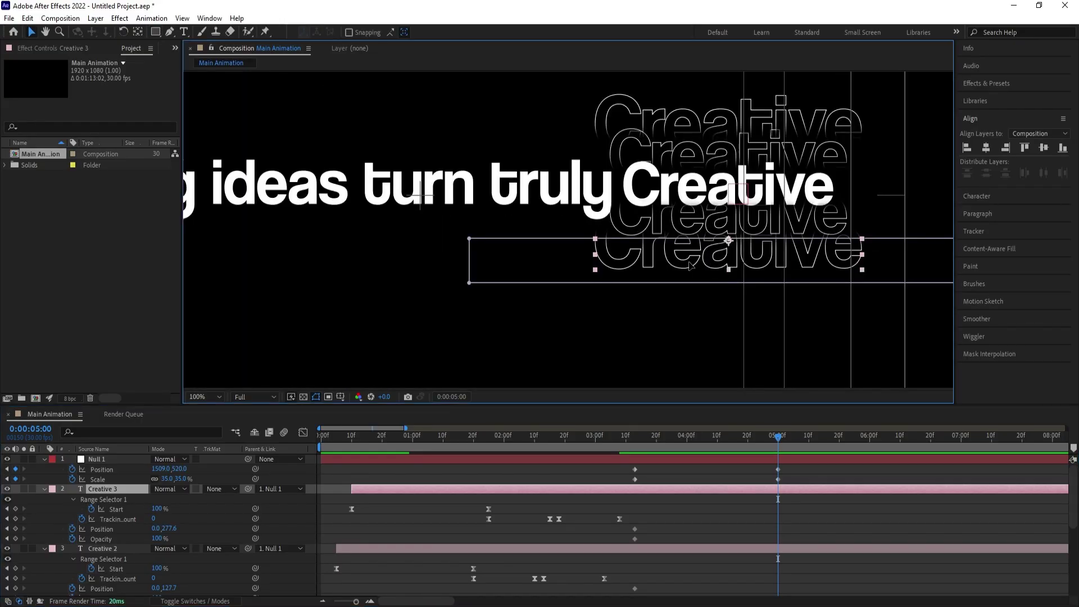
left_click_drag(690, 266, 666, 207)
left_click(671, 232)
Step: Move the upper outlined copies down onto the solid title, Creative 5 to 0, 41.8 and Creative 4 to 0, 25.4
left_click(677, 116)
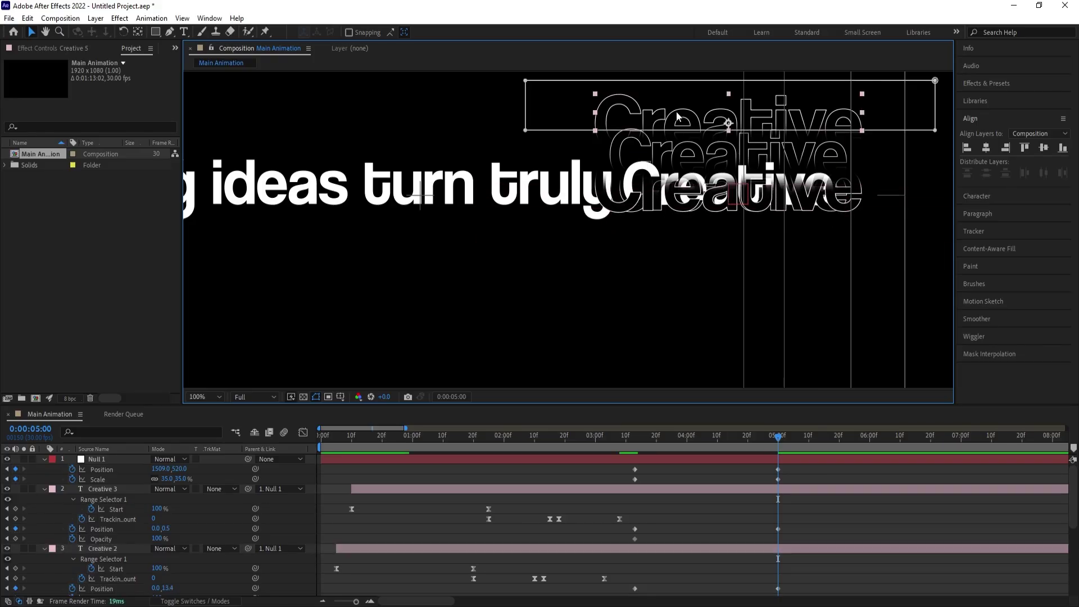
left_click_drag(677, 116, 654, 180)
left_click(641, 144)
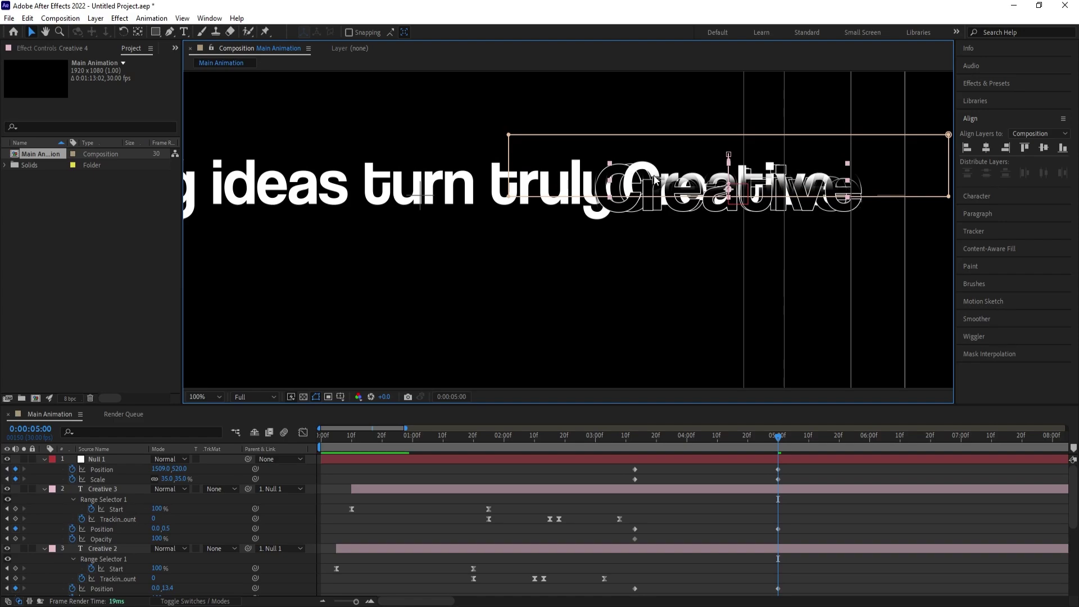
Step: Set the Opacity of Creative 3 and Creative 2 to 0% at 0:00:05:00
left_click(651, 488)
left_click(675, 549, "shift")
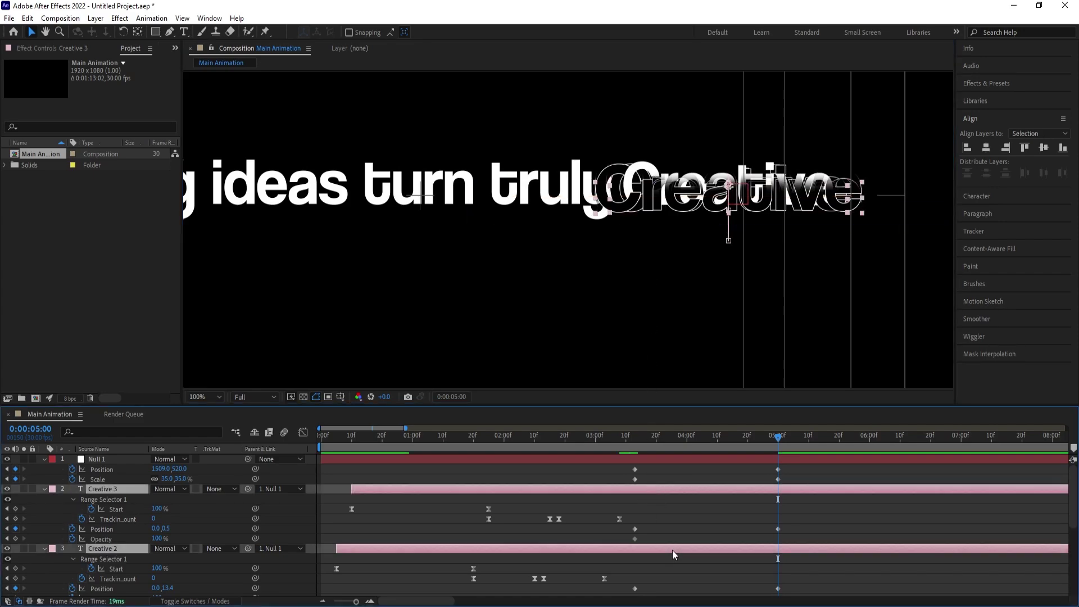
left_click(158, 539)
type("0")
key("Return")
Step: Set the Opacity of Creative 5 and Creative 4 to 0% at 0:00:05:00, and clear the layer selection
scroll(769, 537, "down", 2)
left_click(737, 558)
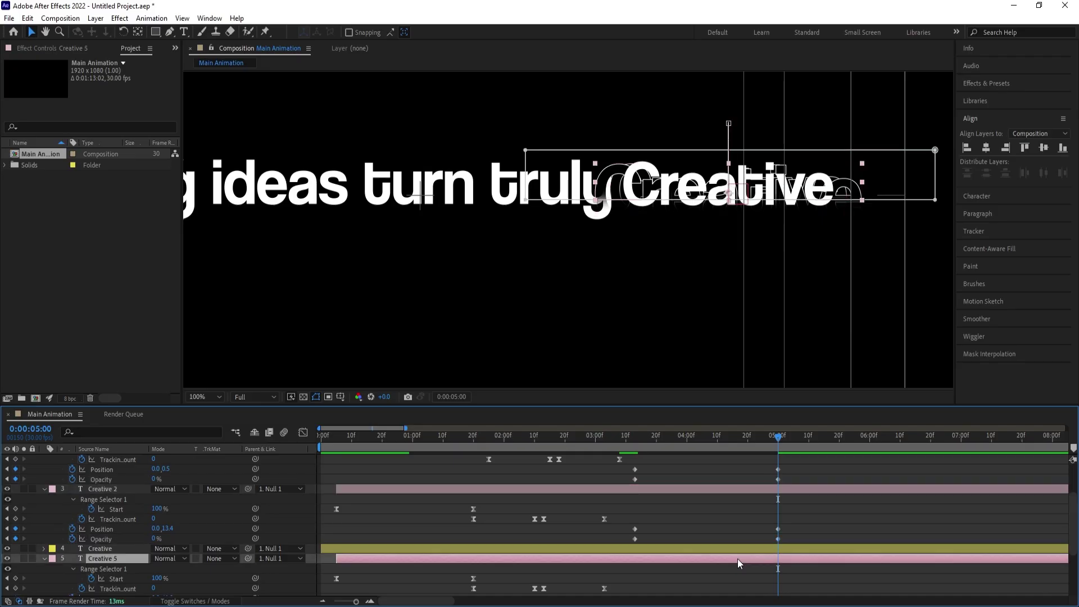
scroll(740, 556, "down", 2)
left_click(736, 562, "shift")
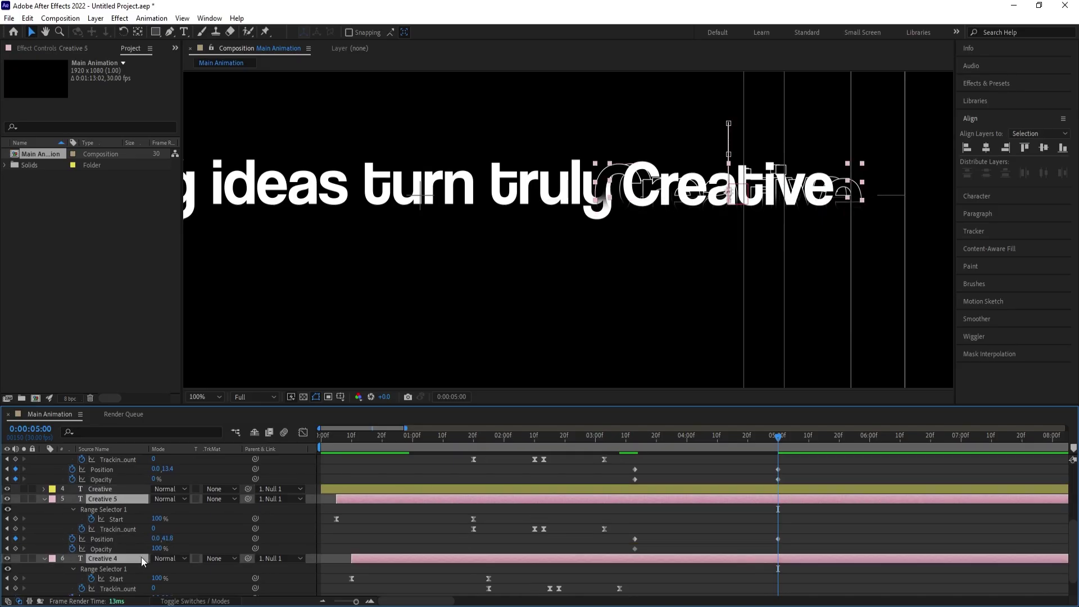
scroll(117, 555, "down", 1)
left_click(157, 581)
type("0")
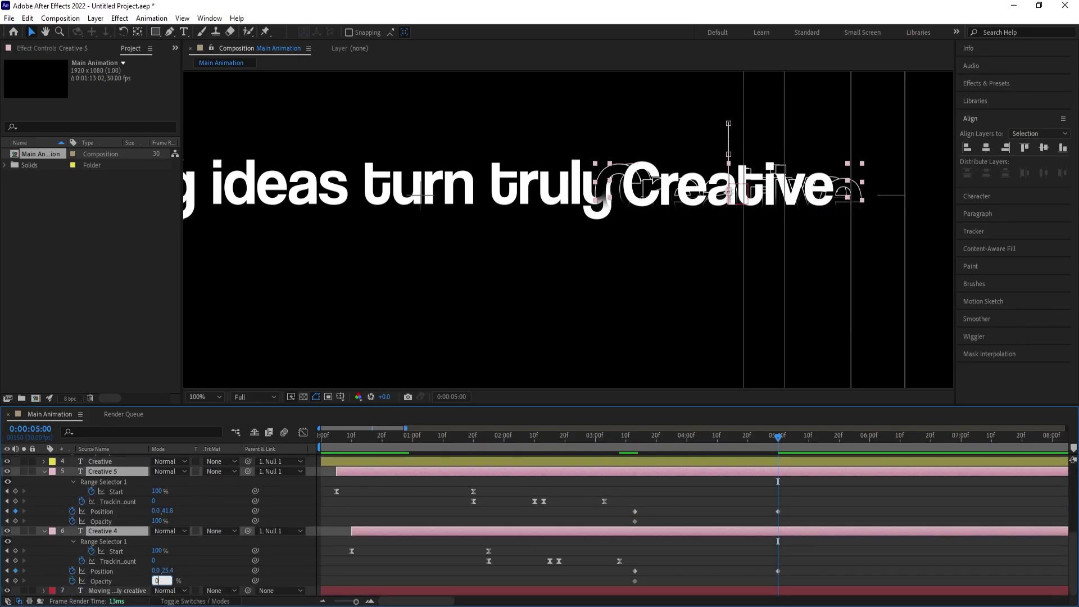
key("Return")
scroll(774, 491, "up", 5)
left_click(702, 517)
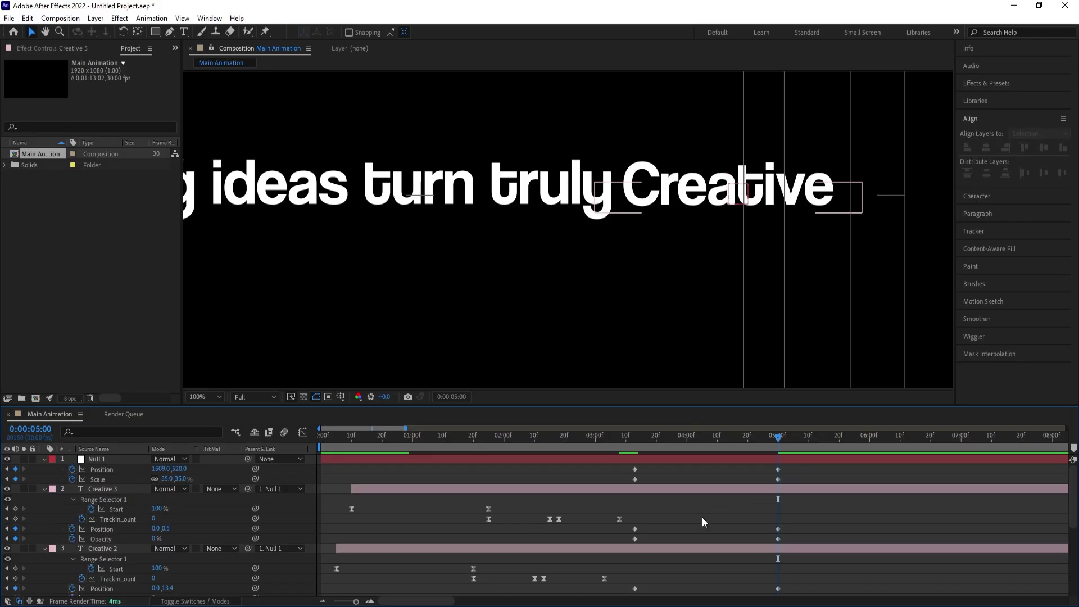
Step: Collapse the layer properties and move the solid Creative layer directly below Null 1, above the outlined copies
key("u")
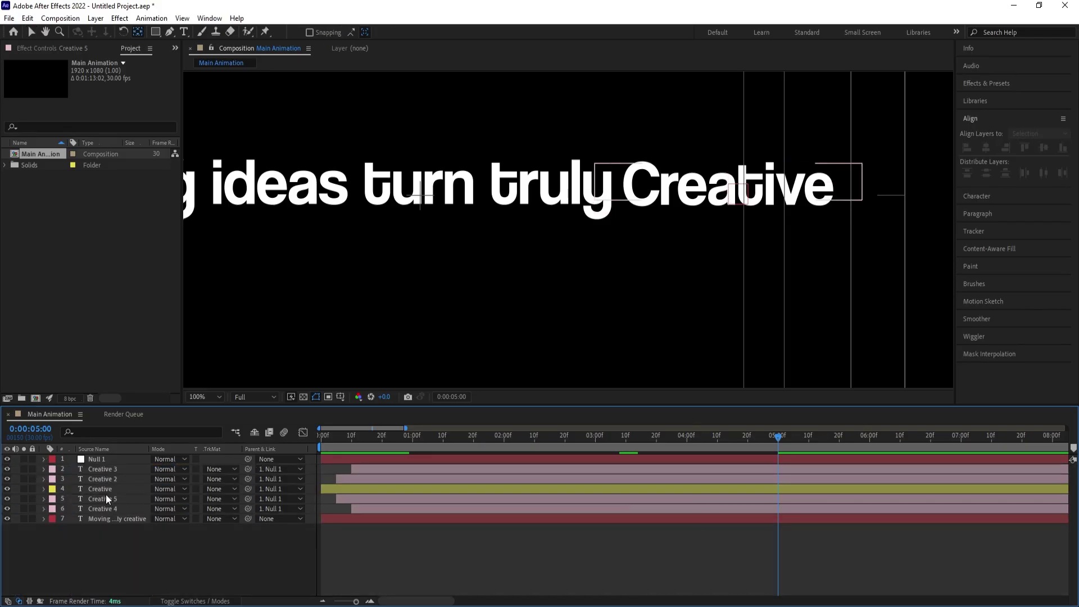
left_click(103, 490)
left_click_drag(103, 490, 106, 466)
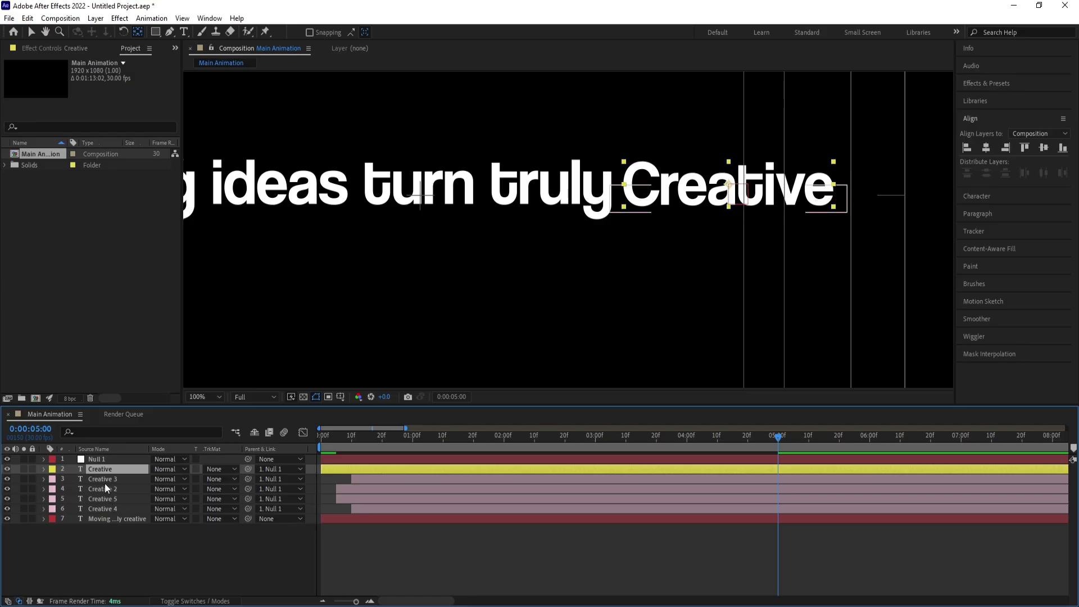
Step: Apply Easy Ease to Null 1's Position and Scale keyframes and to the outlined Creative copies' Position and Opacity keyframes
left_click(100, 459)
key("u")
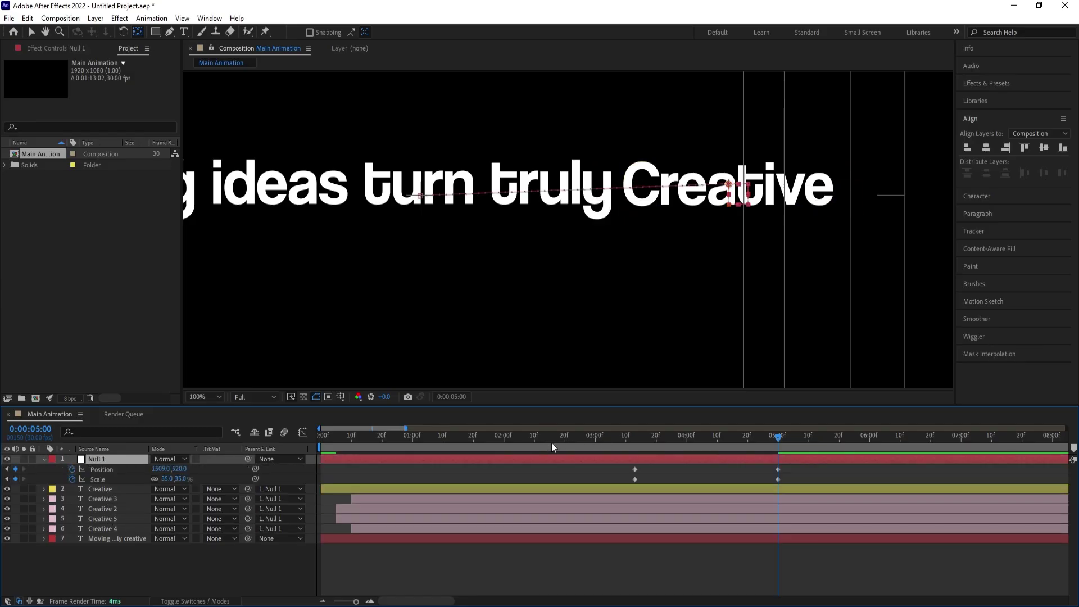
left_click(100, 499)
left_click(100, 528, "shift")
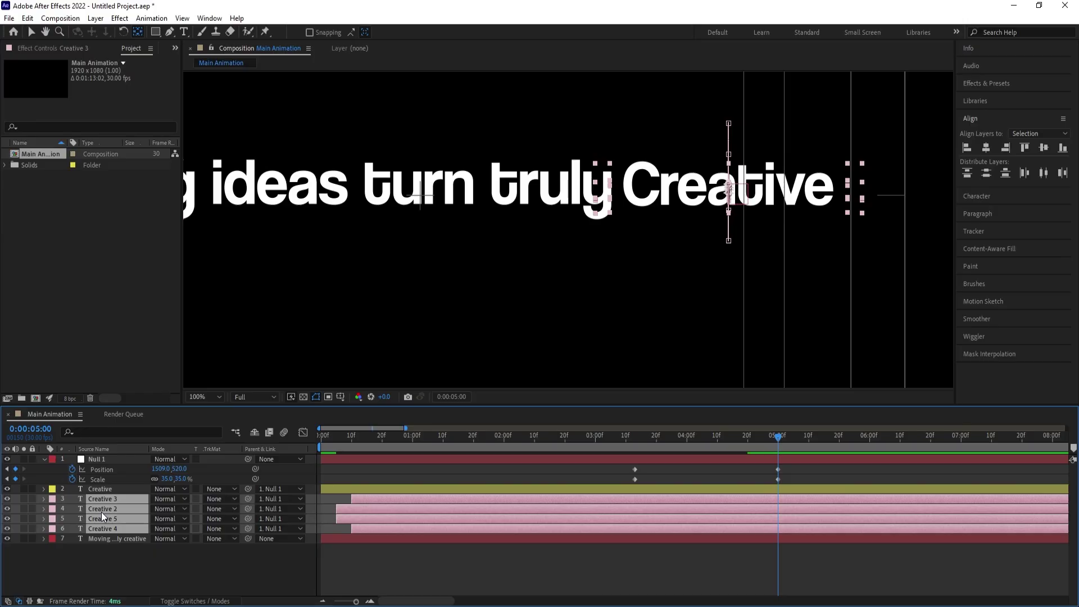
key("p")
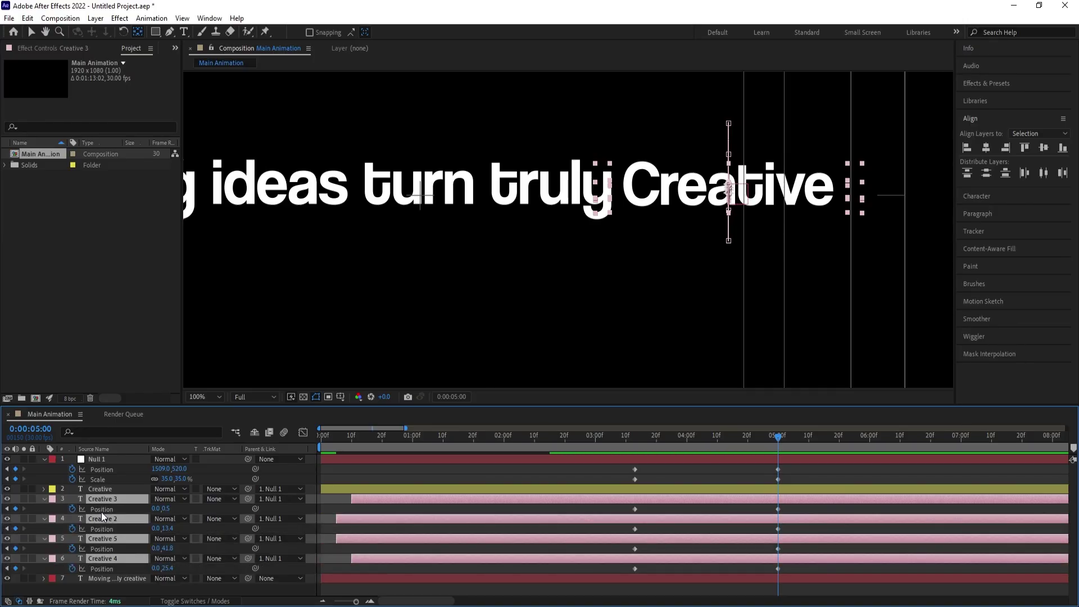
key("shift+t")
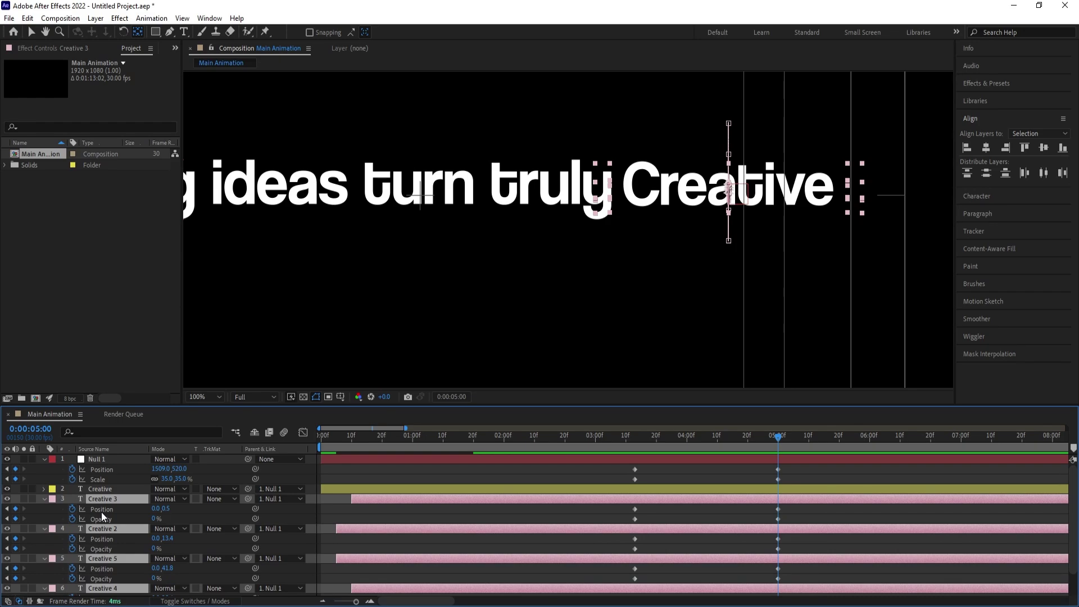
scroll(531, 532, "down", 1)
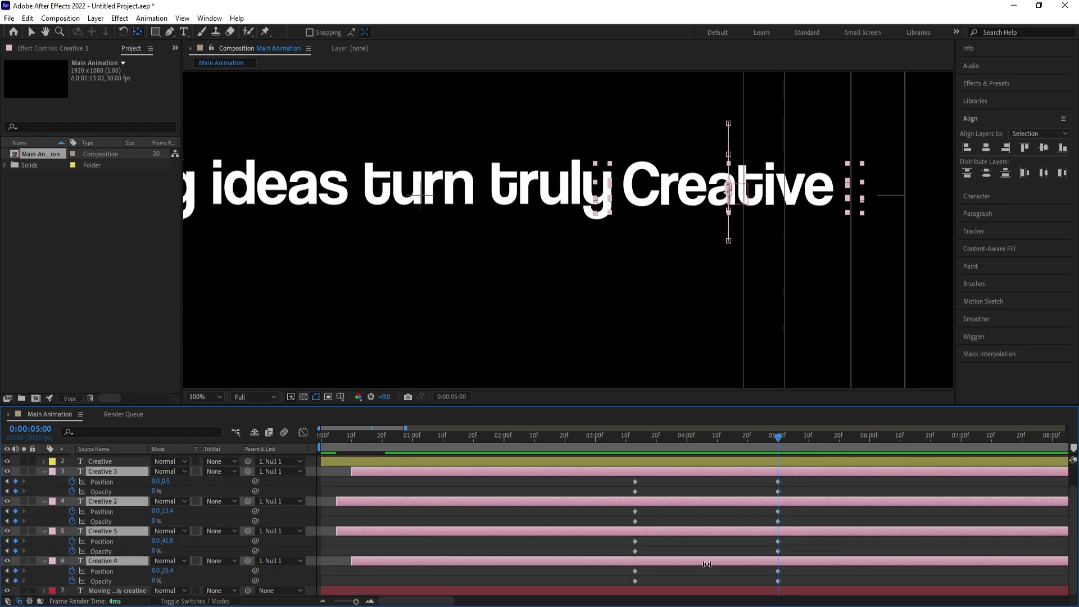
scroll(706, 563, "up", 1)
left_click_drag(626, 466, 835, 595)
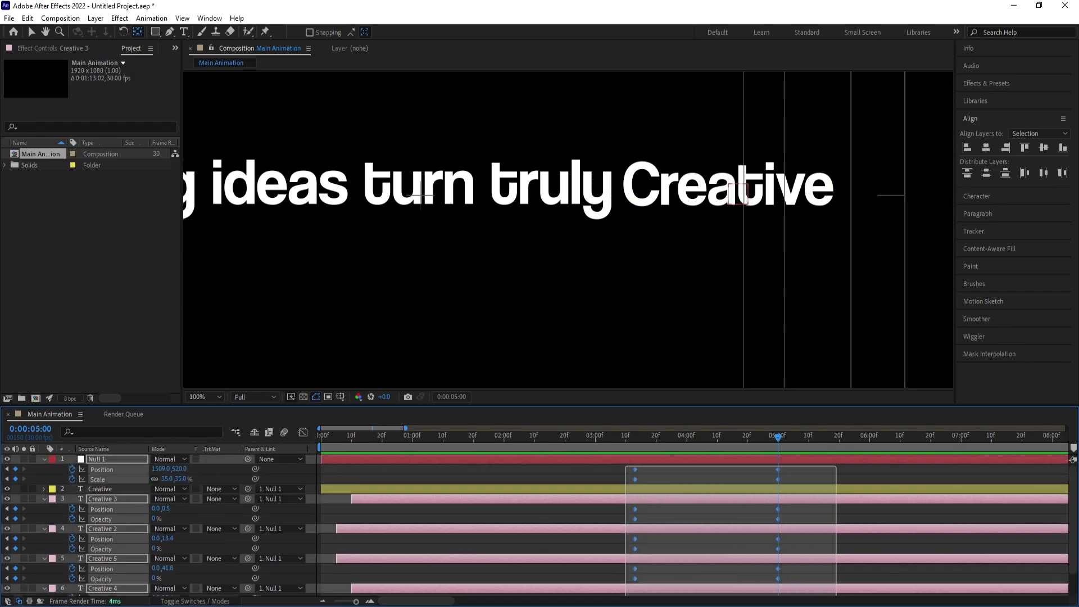
scroll(804, 564, "down", 1)
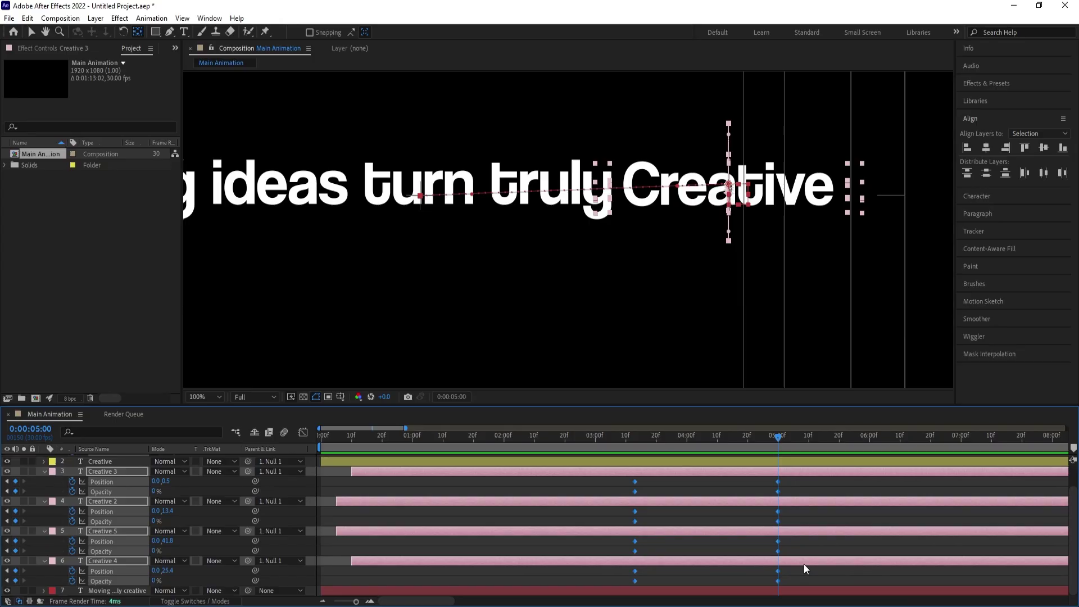
key("F9")
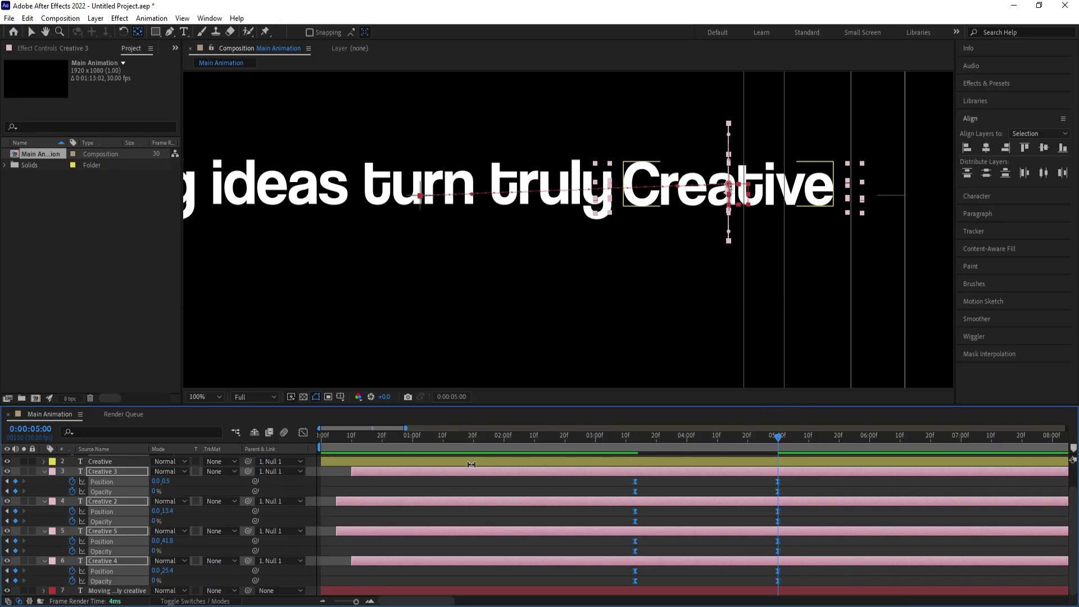
Step: Reshape the eased keyframes' speed curves into a steep, narrow peak midway between 0:00:03:13 and 0:00:05:00
left_click(303, 432)
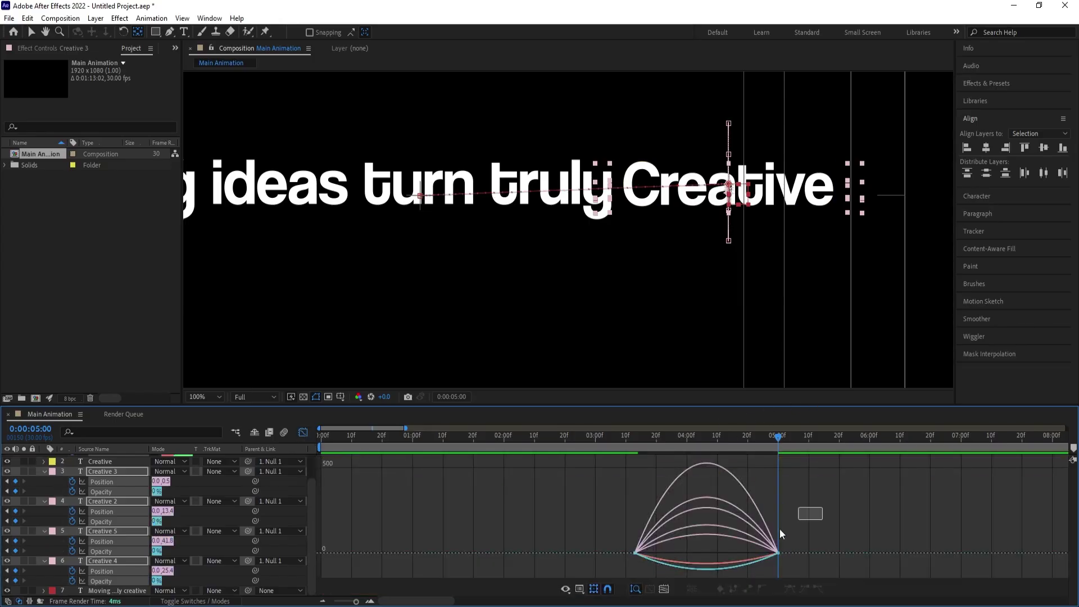
left_click_drag(780, 534, 655, 577)
left_click_drag(754, 555, 699, 554)
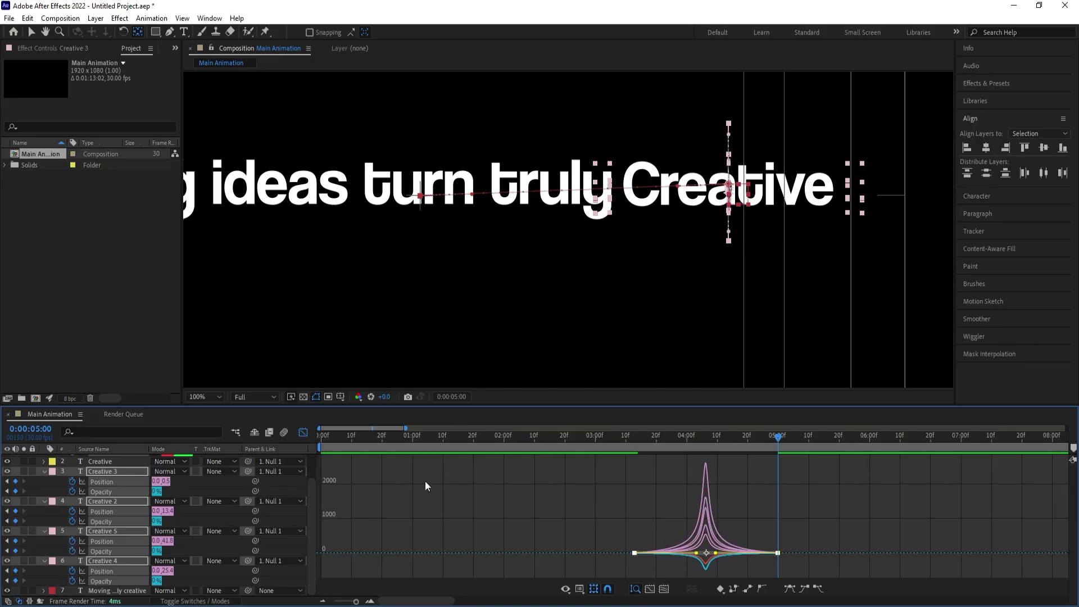
left_click(303, 431)
Step: Fit the whole composition in the viewer and preview the eased shrink from 0:00:03:13
left_click(206, 396)
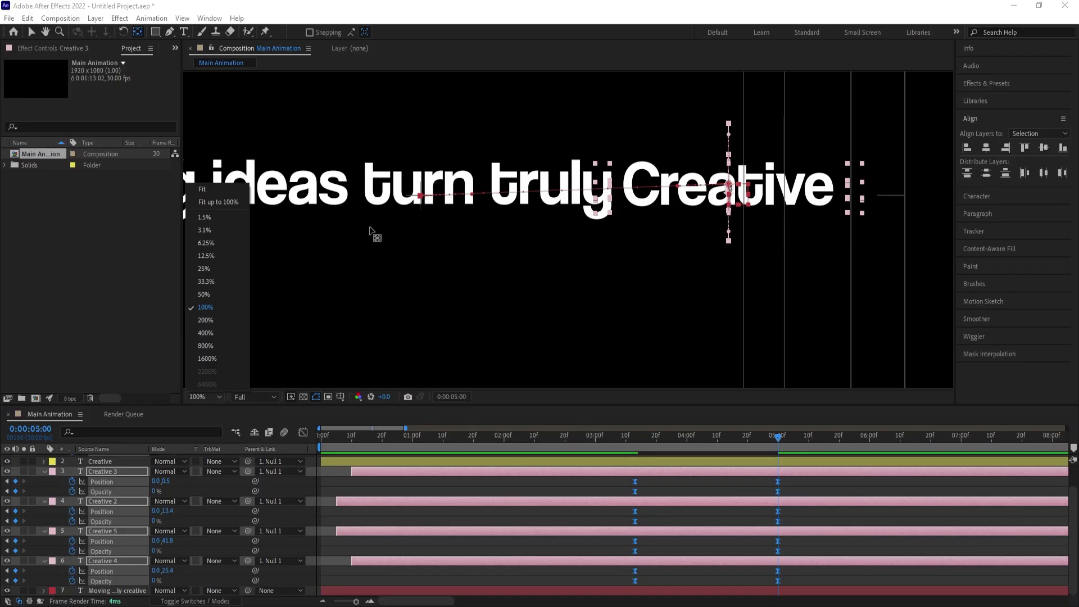
left_click(216, 189)
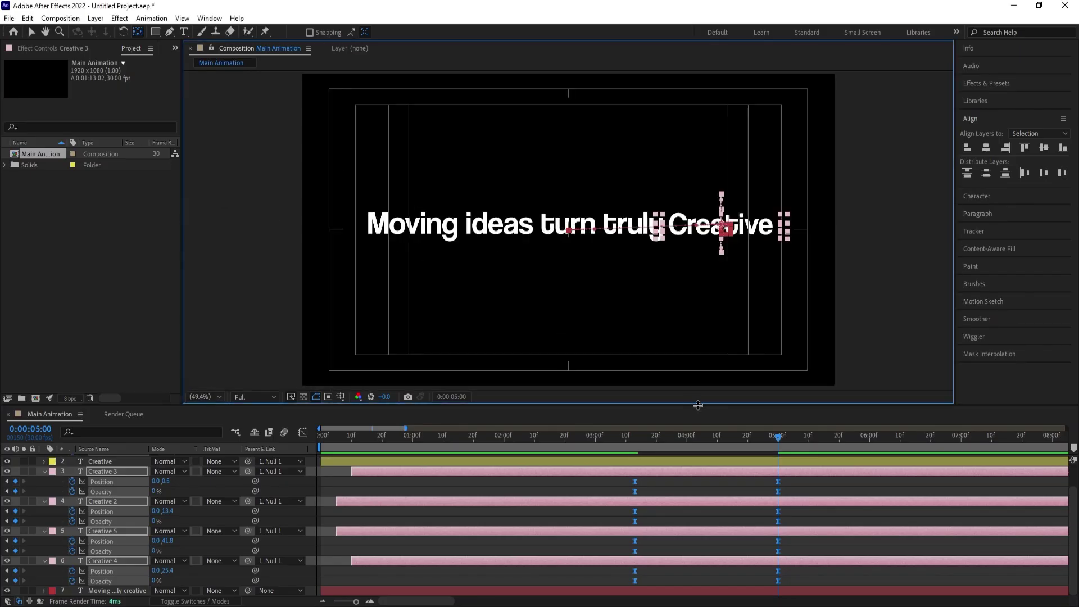
key("space")
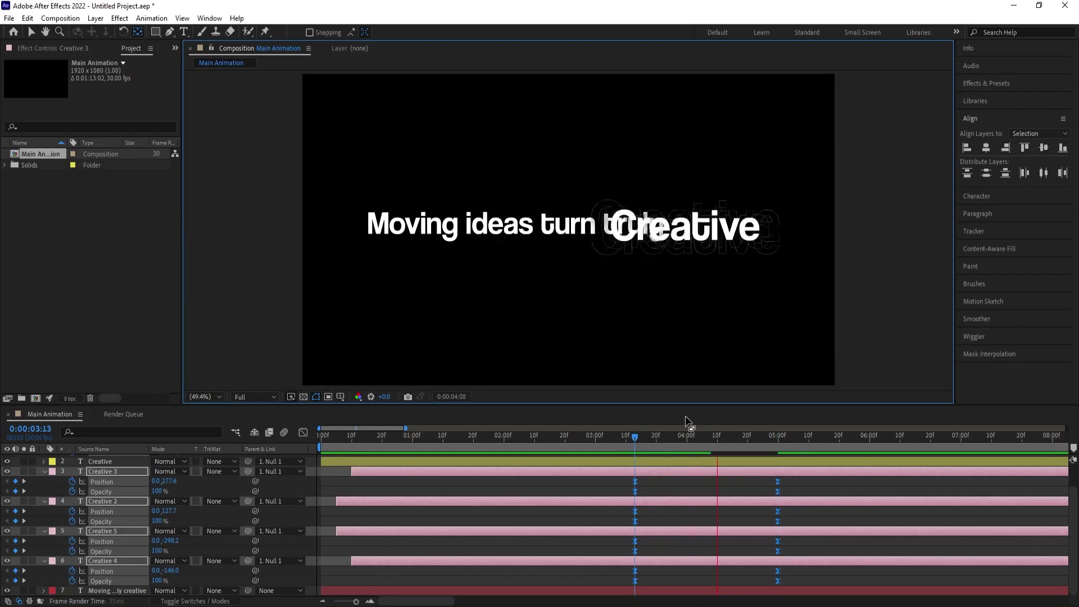
key("space")
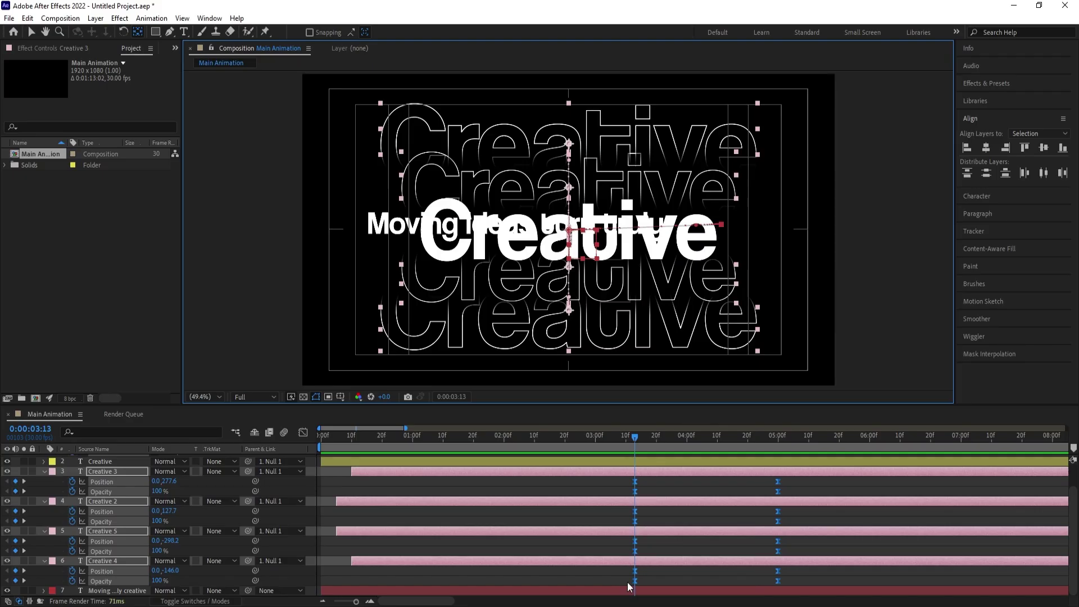
Step: Try starting the "Moving ideas turn truly creative" layer at 0:00:03:13 and preview its timing
left_click(648, 591)
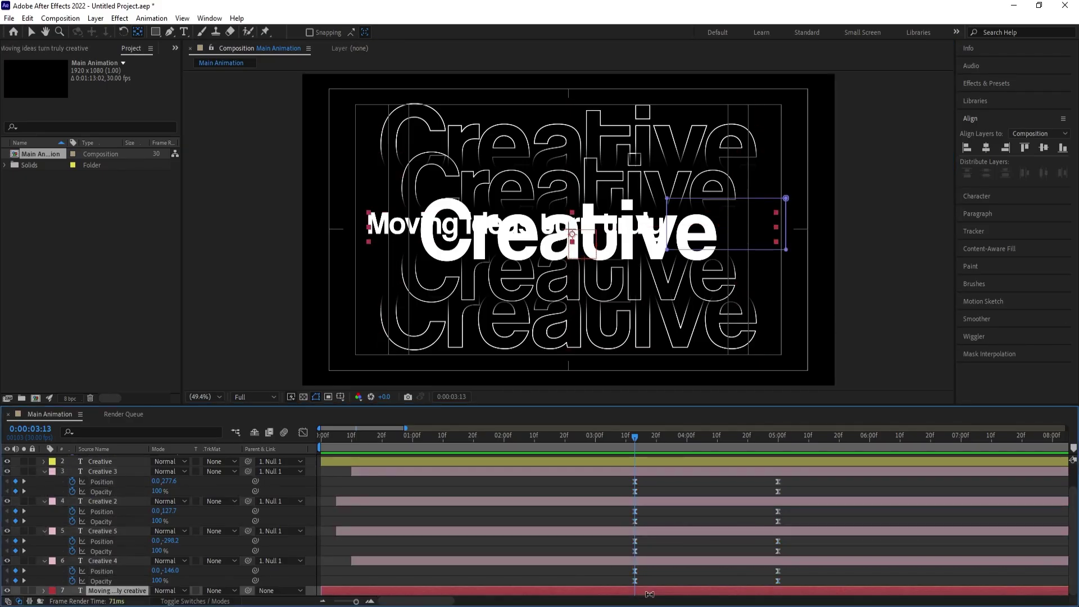
key("bracketleft")
key("space")
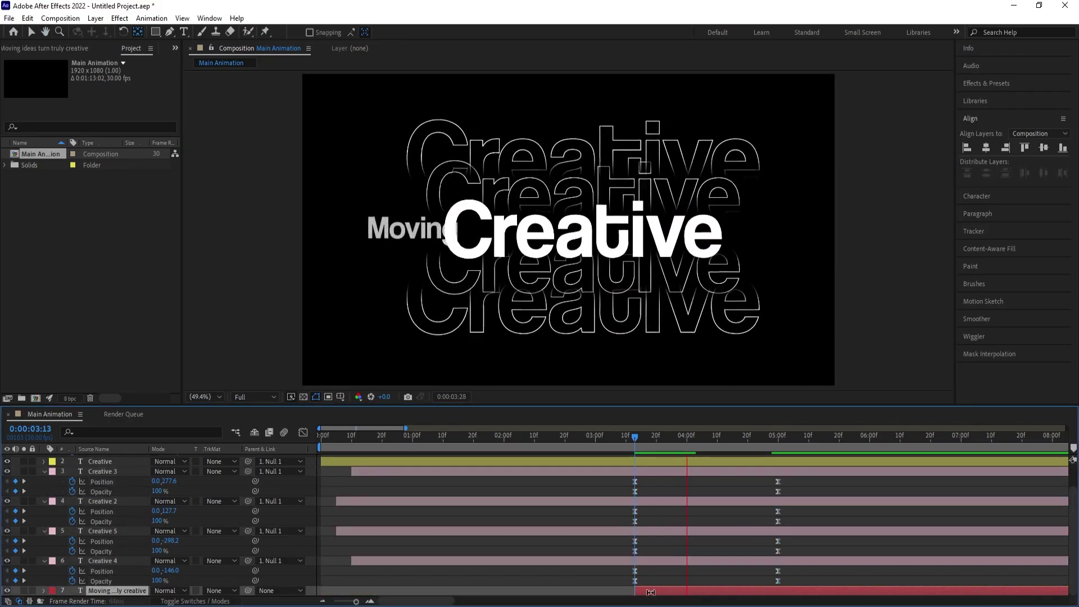
Step: Try starting the "Moving ideas turn truly creative" layer at 0:00:04:08 and preview the result
left_click(691, 437)
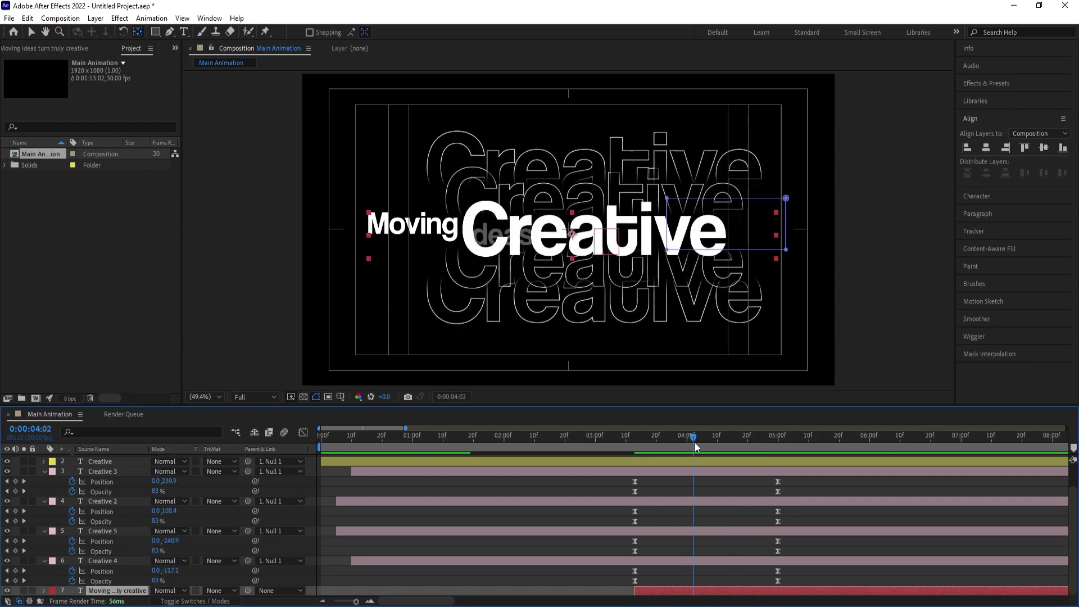
left_click_drag(695, 442, 711, 455)
key("bracketleft")
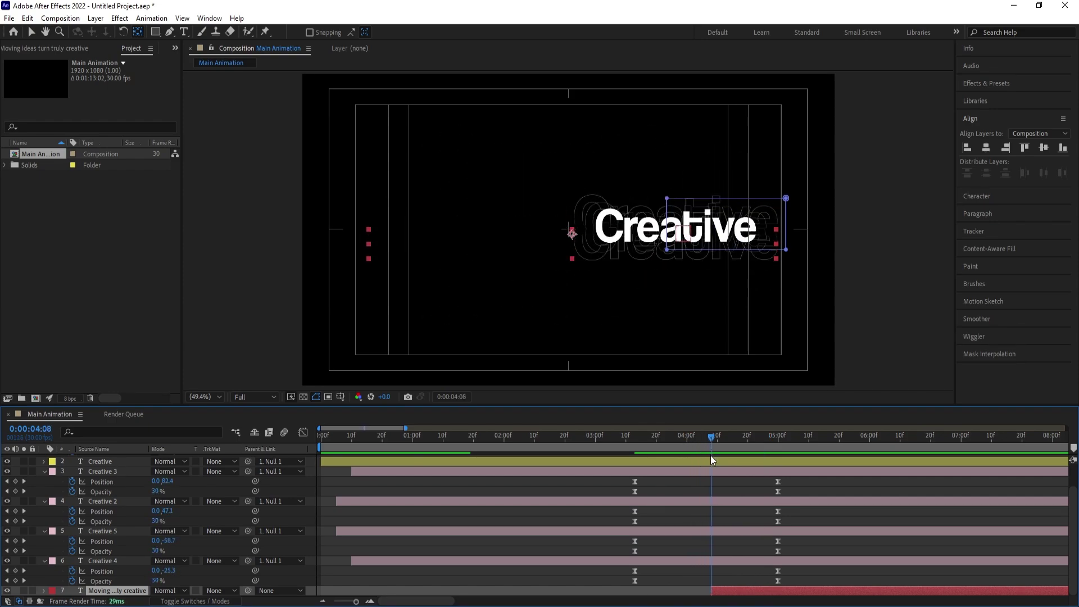
key("space")
key("space")
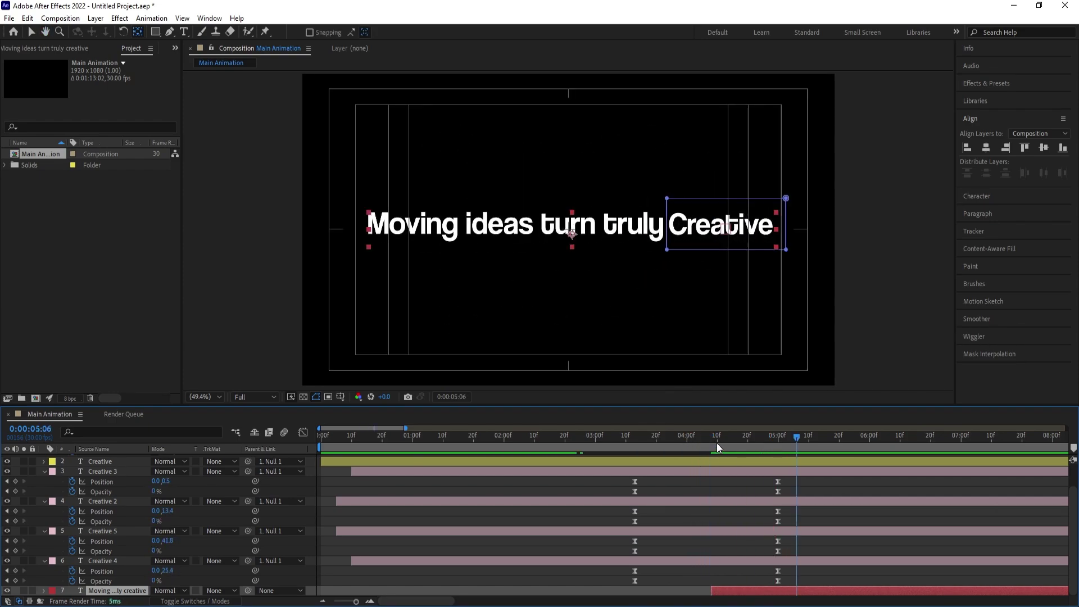
Step: Try shifting the "Moving ideas turn truly creative" layer earlier to start shortly after 0:00:03:13, and preview it
left_click(709, 439)
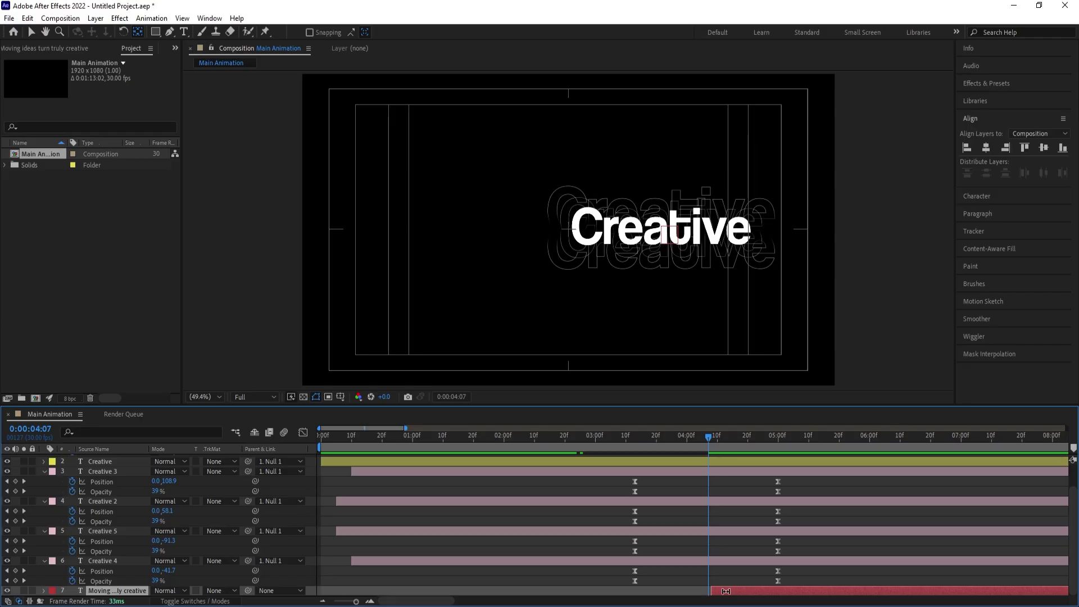
left_click_drag(726, 590, 664, 577)
key("space")
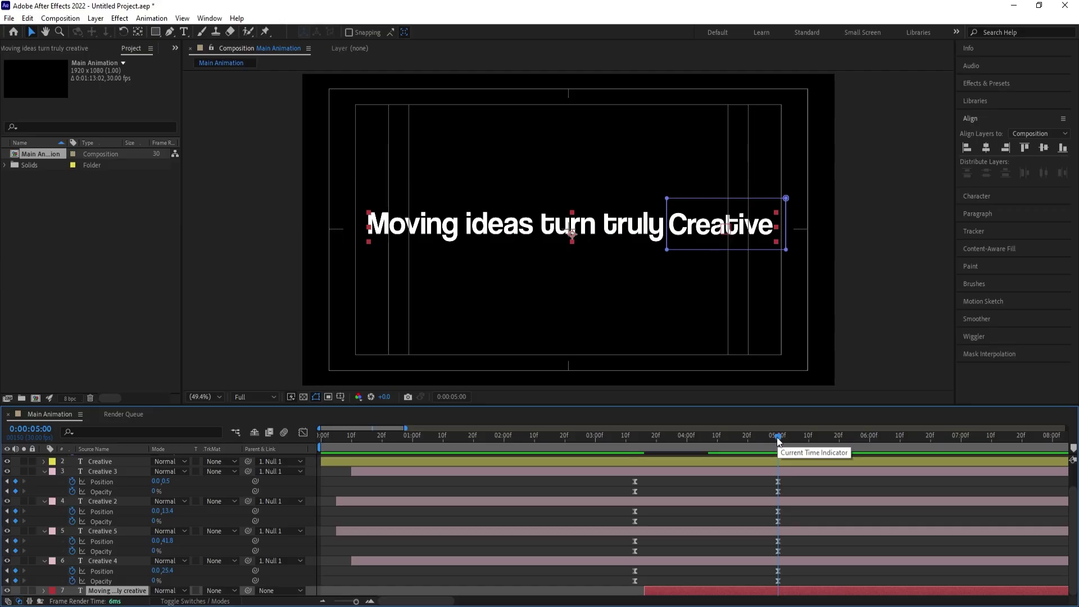
Step: Parent the "Moving ideas turn truly creative" layer to Null 1 at 0:00:05:00
scroll(707, 495, "up", 2)
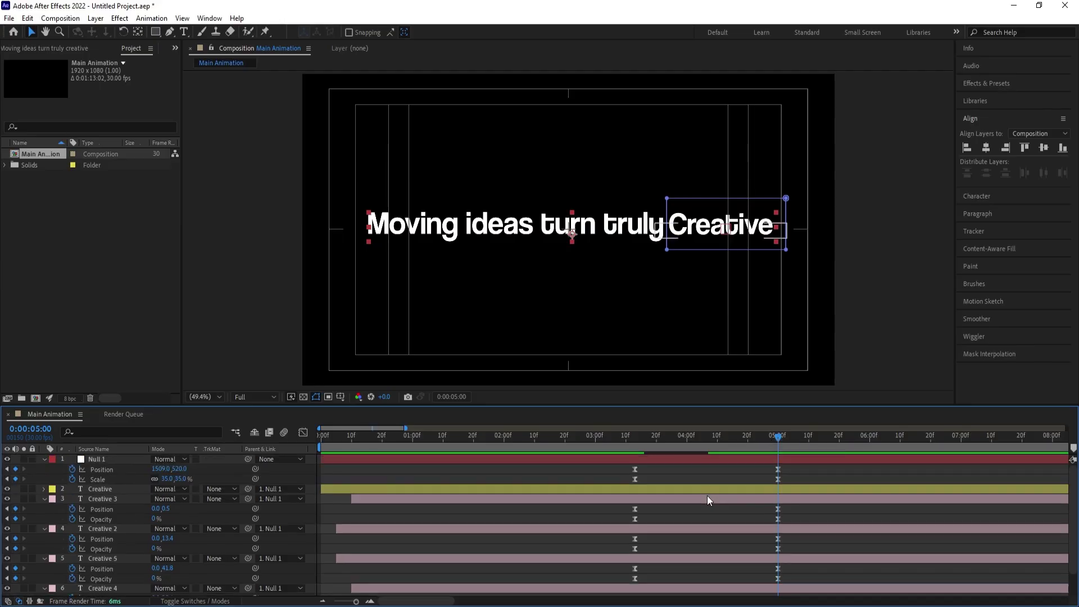
scroll(707, 495, "down", 2)
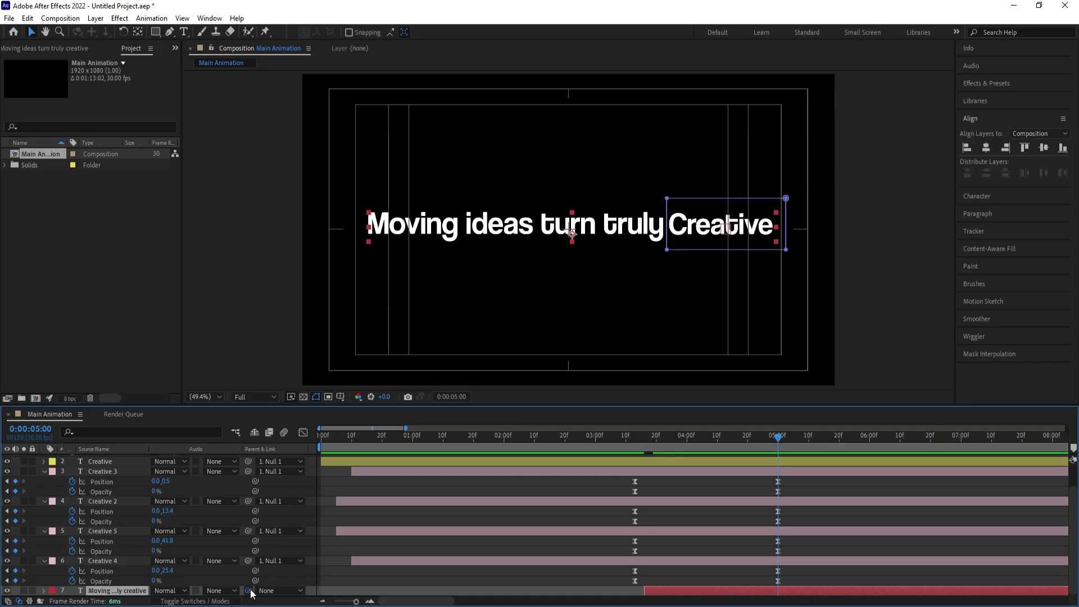
left_click_drag(125, 482, 120, 462)
scroll(719, 500, "up", 2)
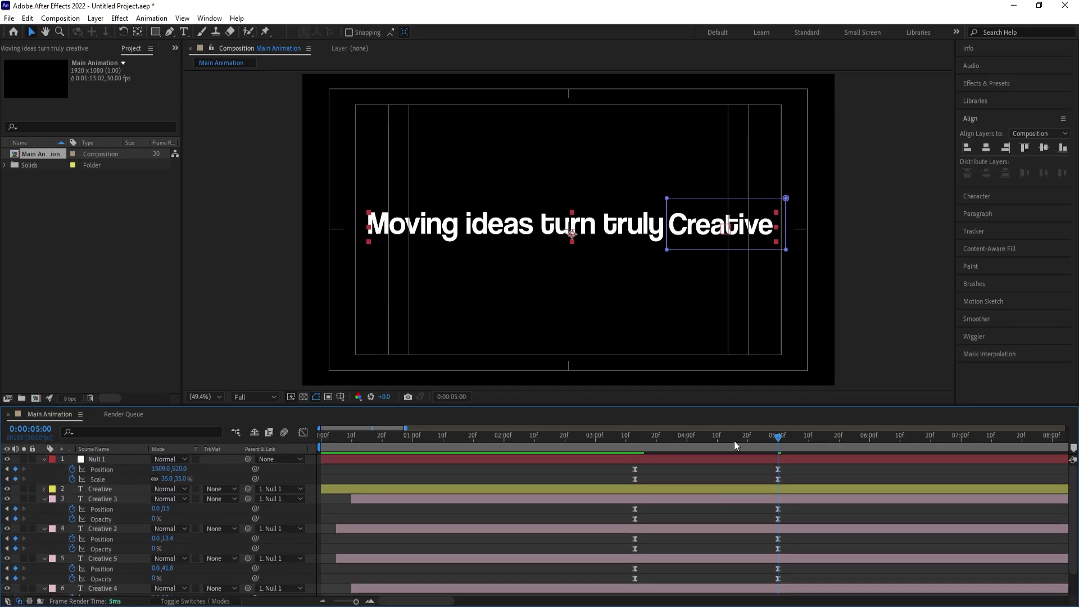
Step: Shift the "Moving ideas turn truly creative" layer to start just after 0:00:04:00, previewing from 0:00:03:29 before and after the change
left_click_drag(734, 441, 683, 429)
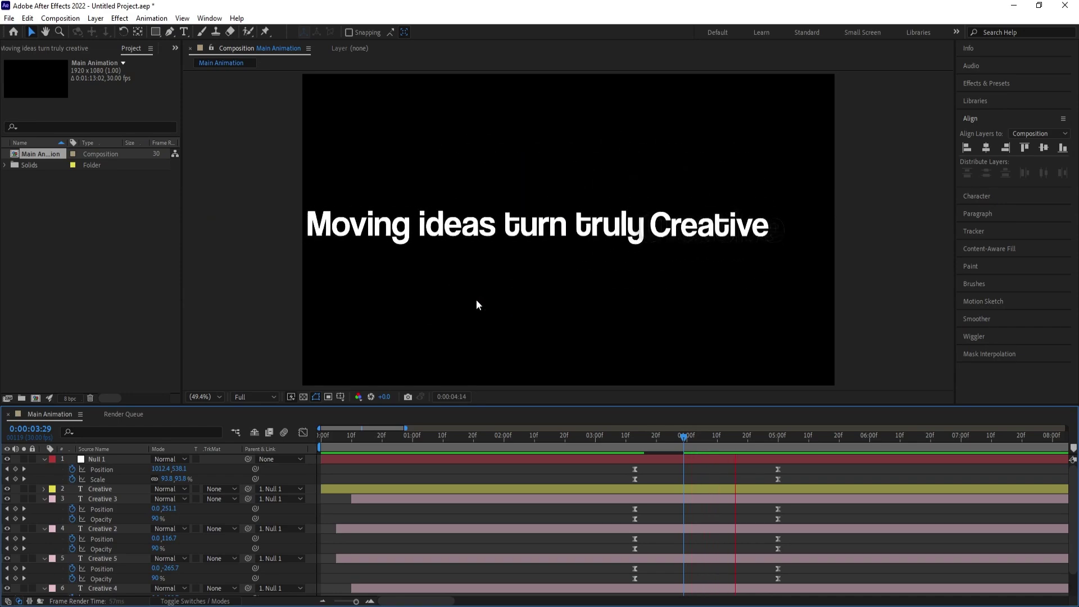
key("space")
key("space")
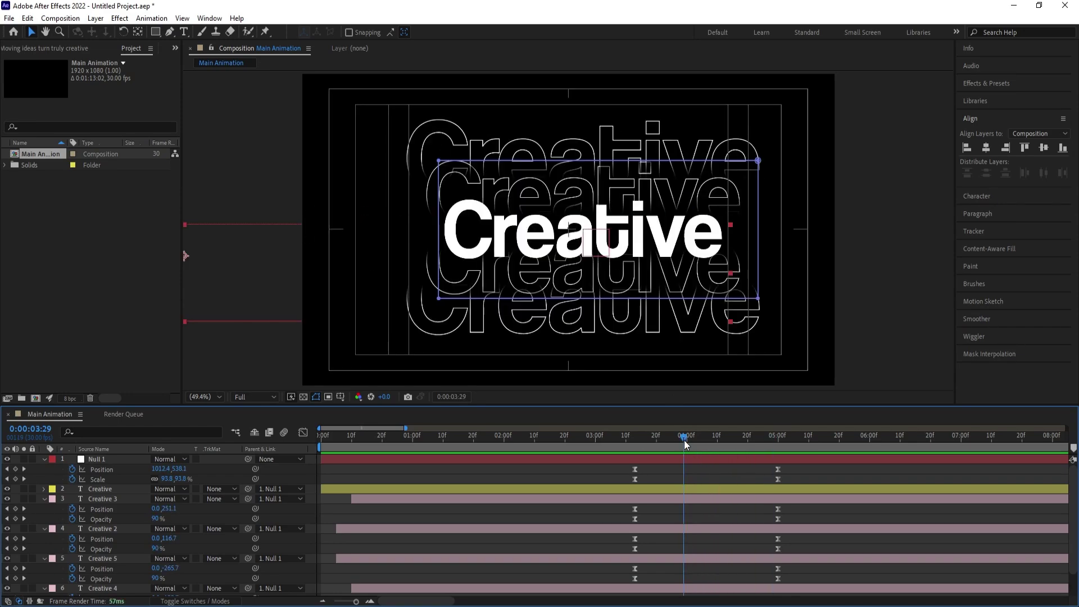
scroll(689, 472, "down", 1)
left_click_drag(675, 593, 718, 592)
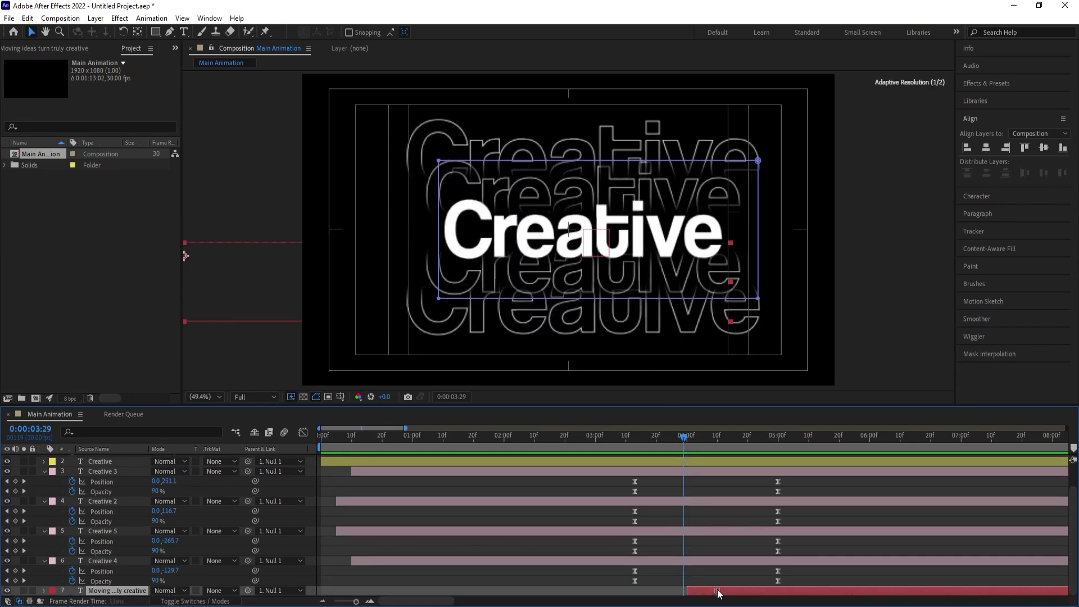
key("space")
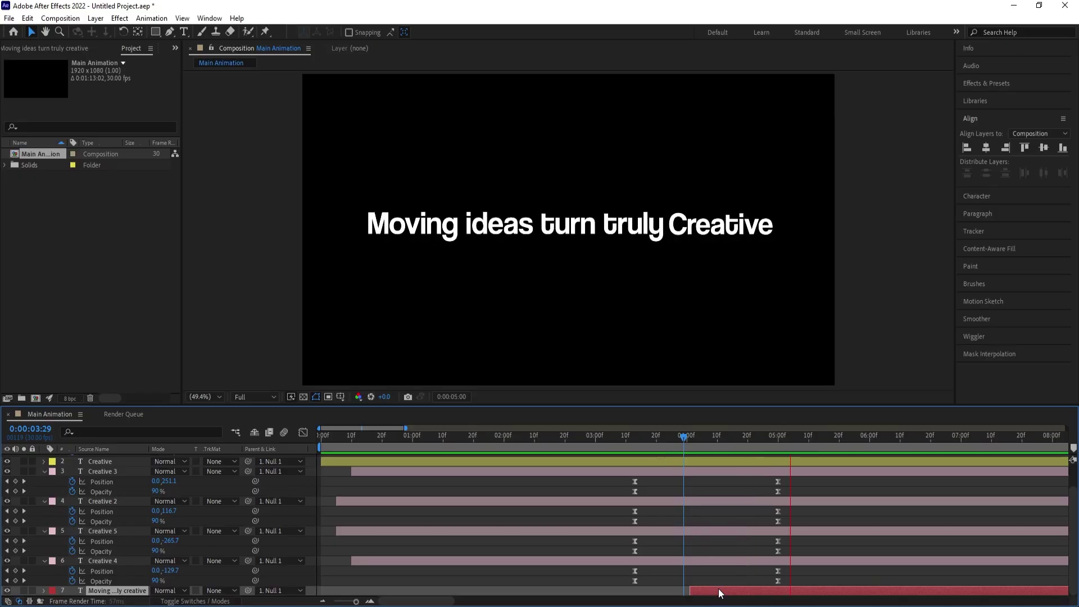
Step: Try moving the text layer's final Range Selector 1 Start keyframe to shortly after 0:00:06:00, preview it, and undo the move
key("u")
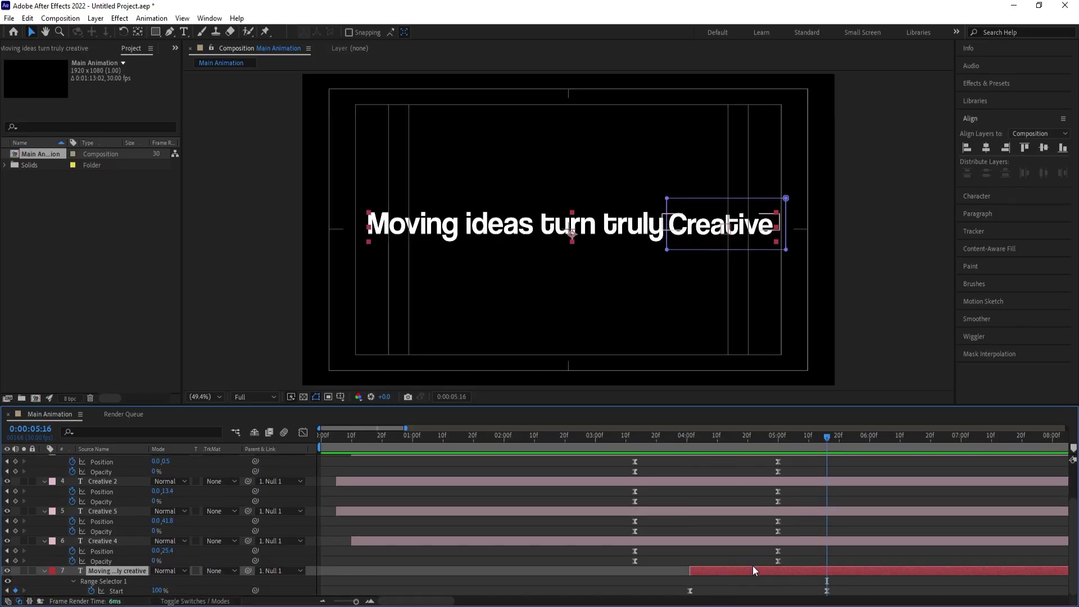
left_click(828, 590)
left_click_drag(830, 591, 897, 590)
left_click_drag(746, 434, 731, 432)
key("space")
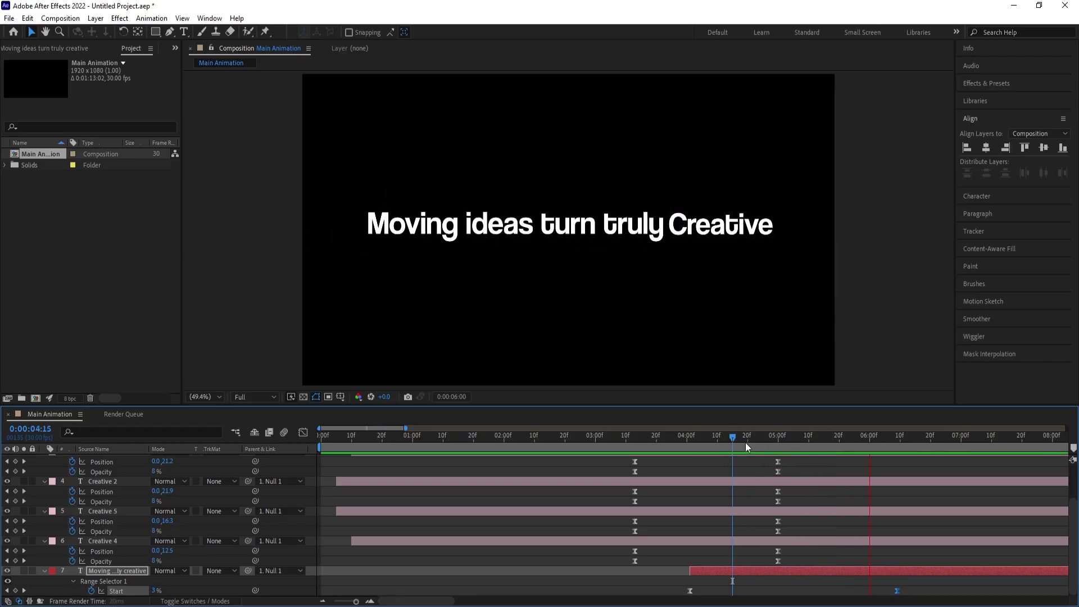
key("space")
key("ctrl+z")
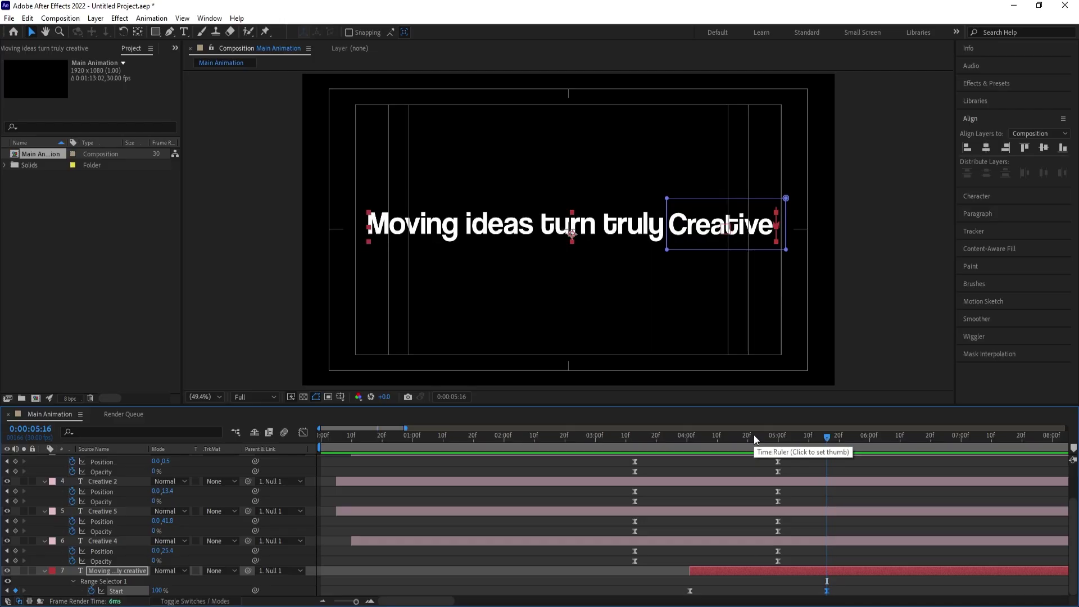
Step: Solo the "Moving ideas turn truly creative" layer and delete its Mask 1
left_click(24, 570)
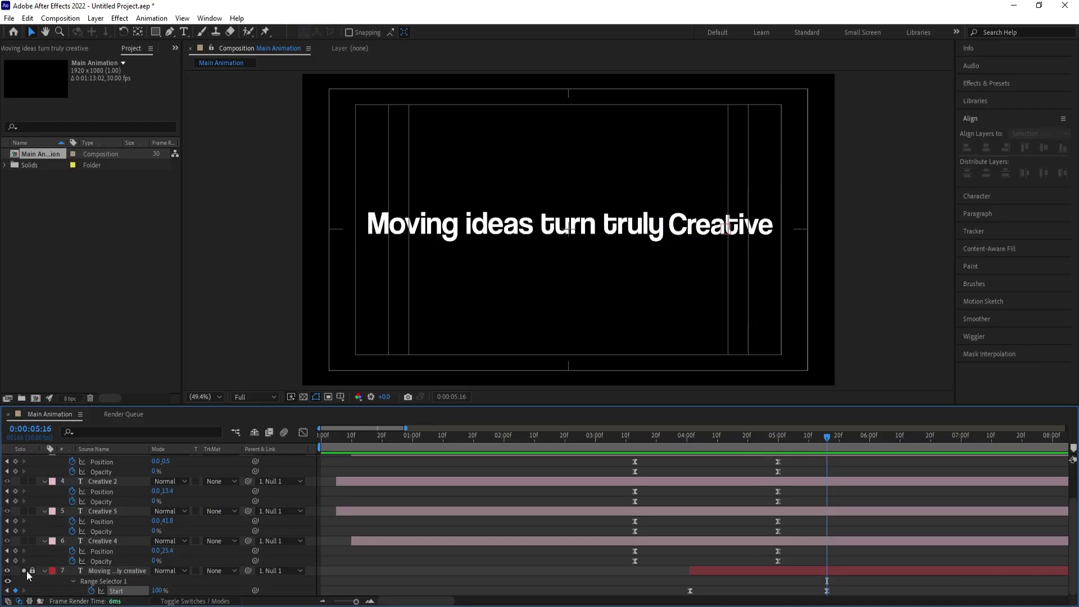
left_click(109, 572)
key("m")
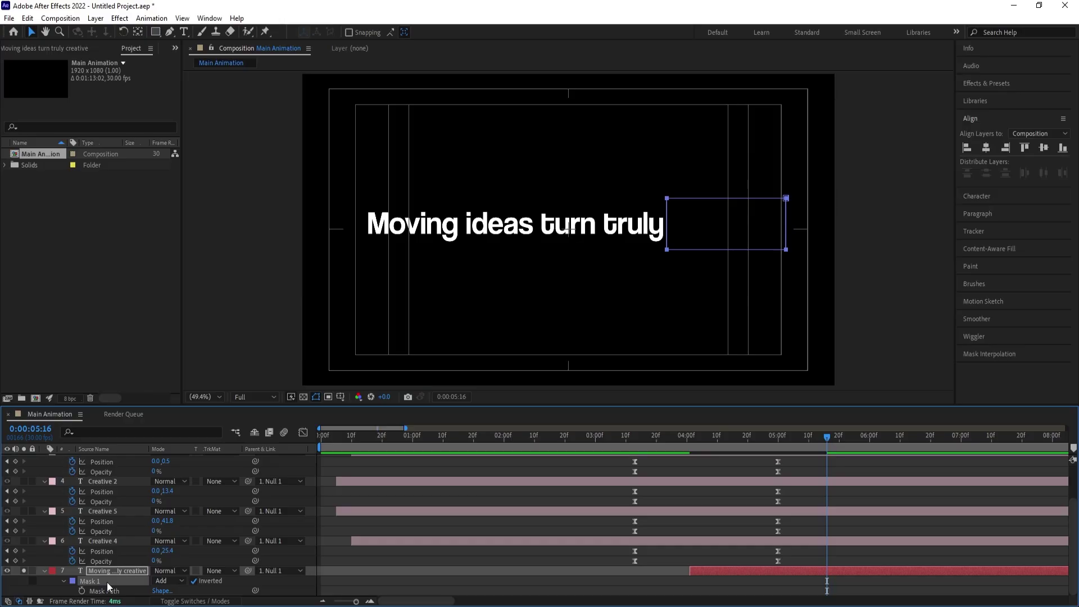
key("Delete")
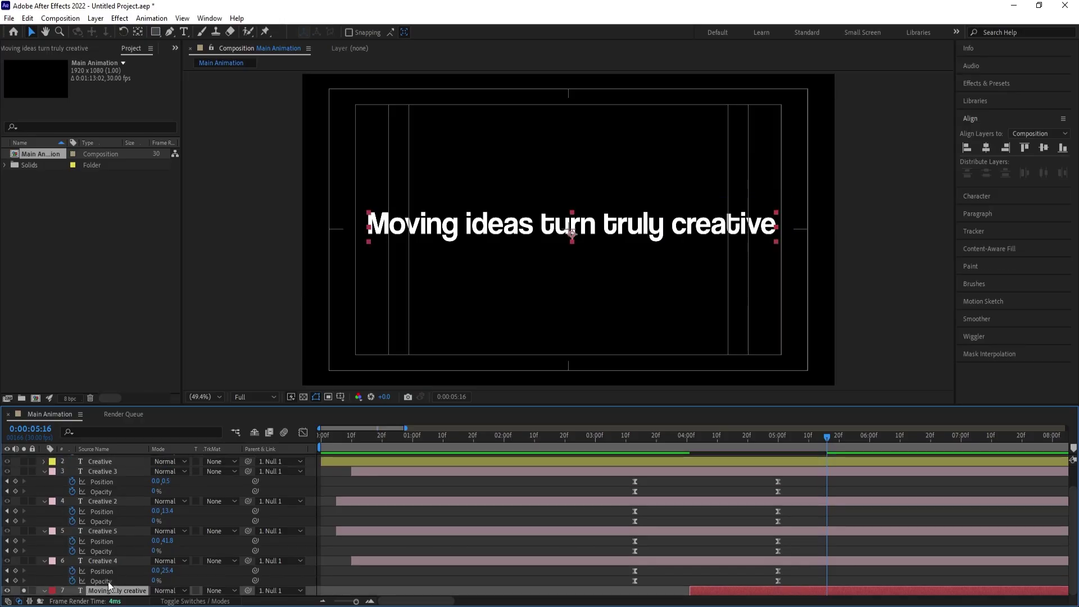
Step: Delete the word "creative" from the text layer so that it reads "Moving ideas turn truly"
double_click(696, 232)
double_click(696, 231)
key("BackSpace")
key("BackSpace")
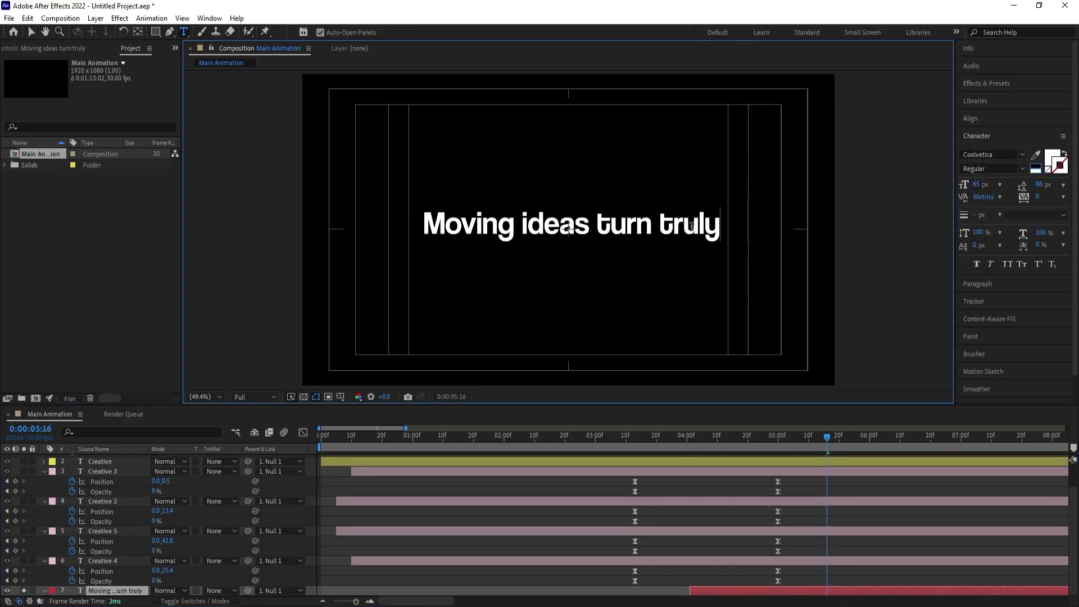
Step: Unsolo the "Moving ideas turn truly" layer and move its text so that it ends just before the word "Creative"
left_click(706, 594)
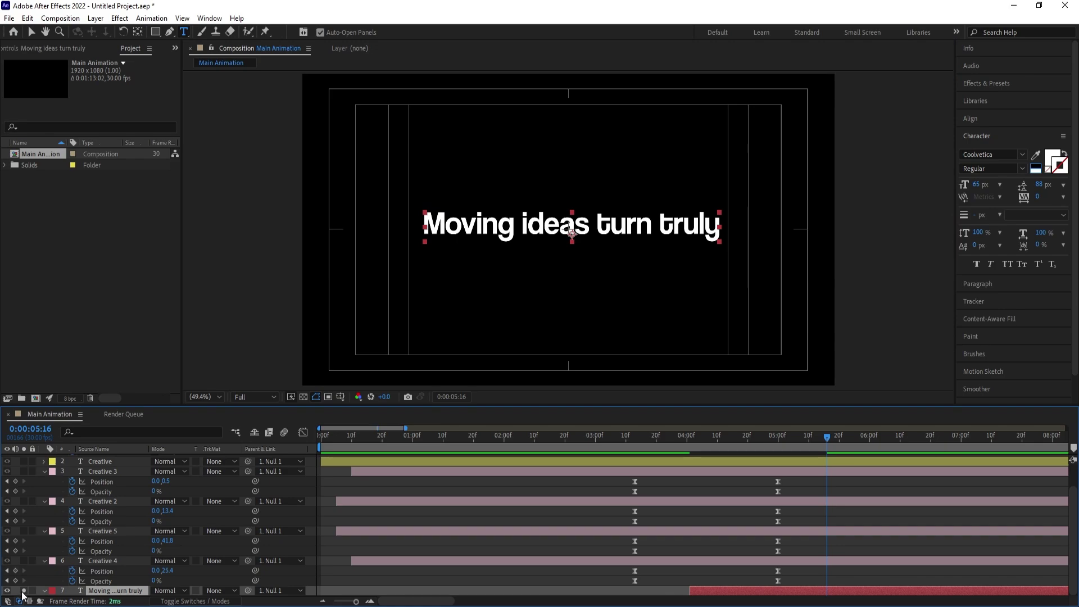
left_click(23, 591)
key("v")
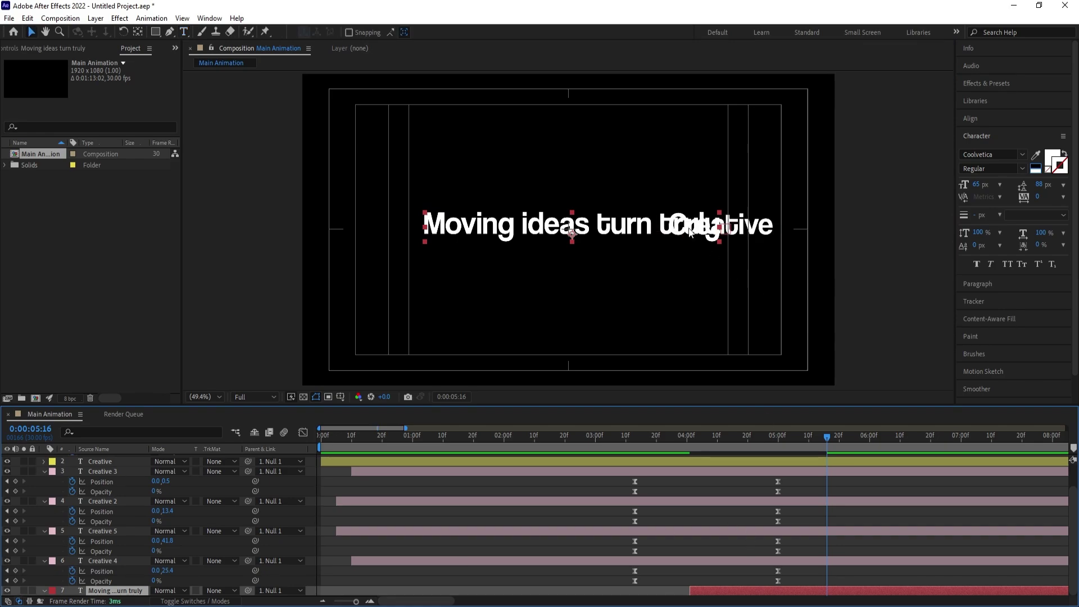
left_click_drag(686, 221, 626, 214)
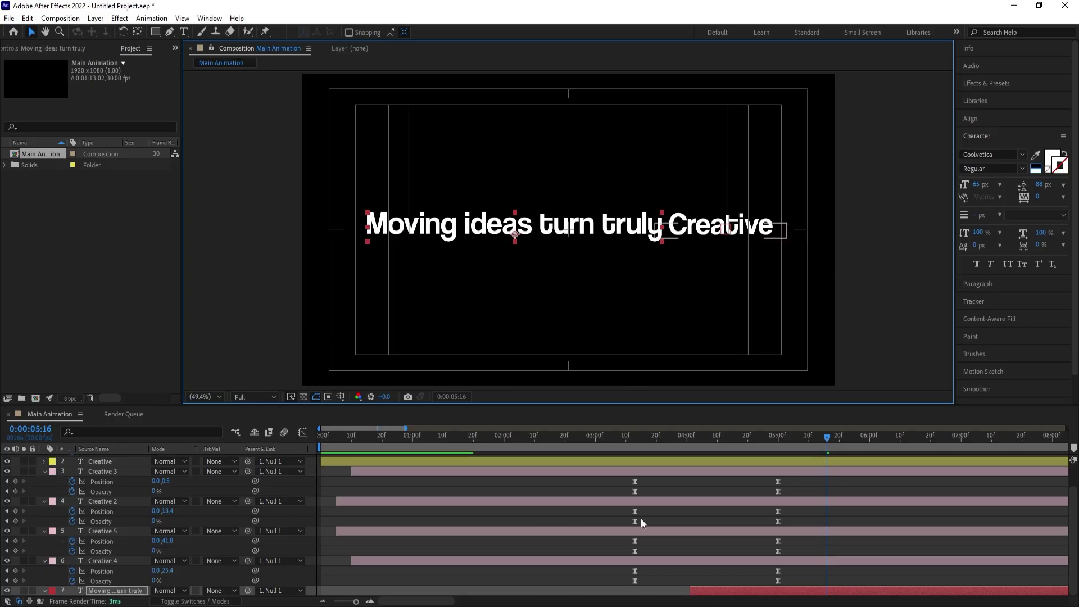
Step: Preview the completed line from 0:00:03:11 and collapse the keyframed properties of all layers
scroll(640, 525, "down", 2)
left_click_drag(663, 437, 629, 429)
key("space")
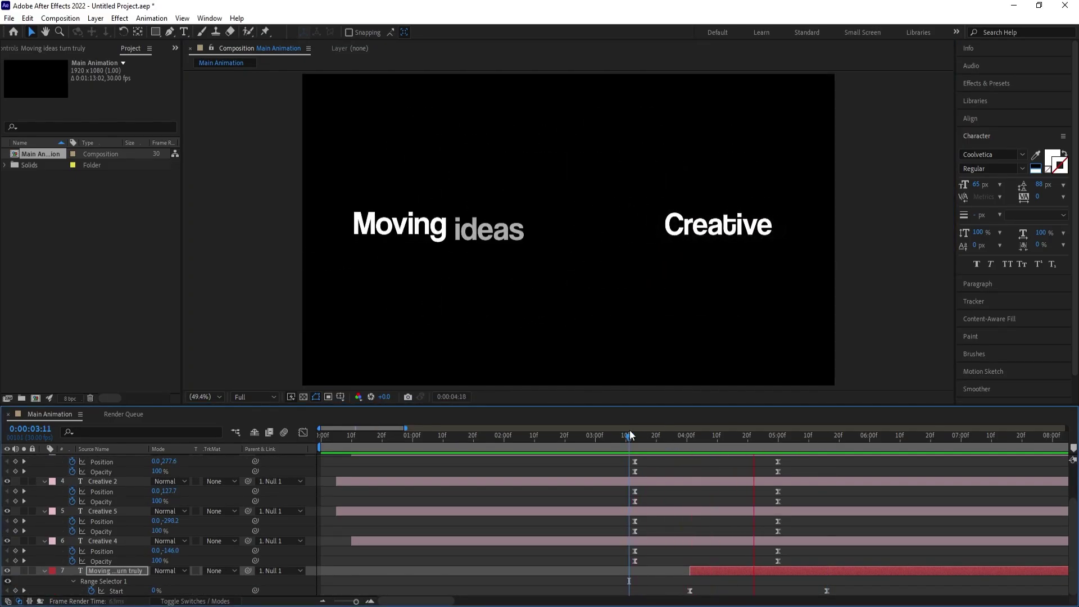
key("space")
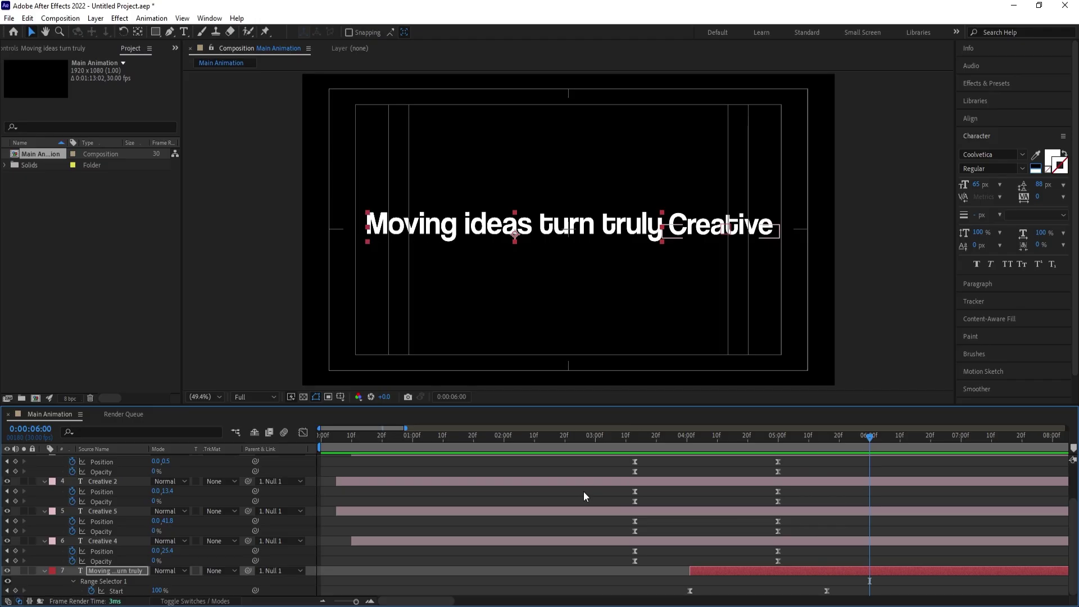
left_click(467, 470)
key("u")
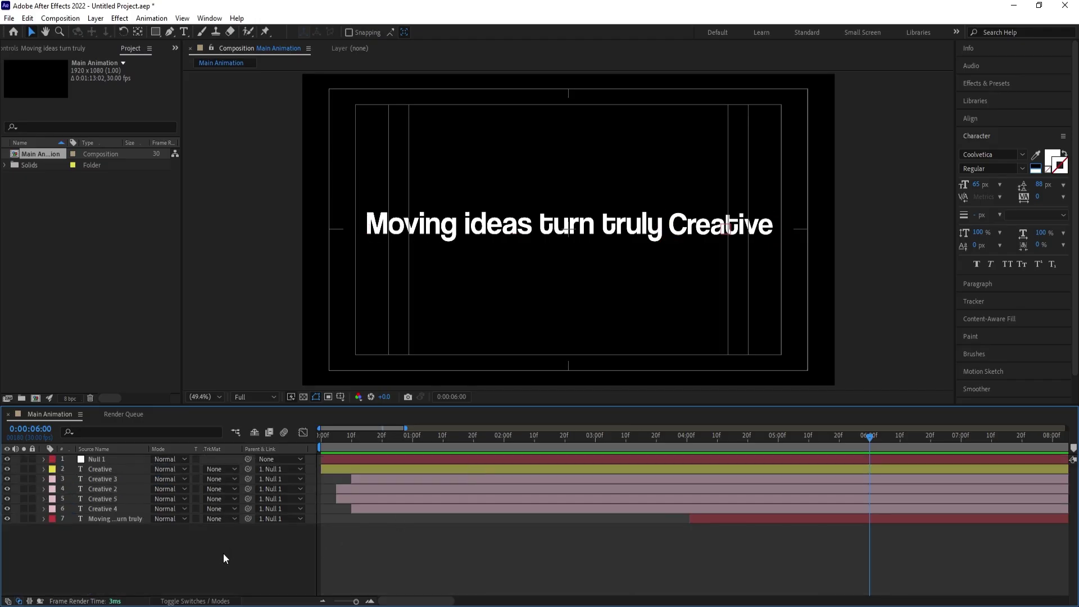
Step: Create a full-frame black solid and place it beneath all the other layers as the background
key("ctrl+y")
left_click(525, 381)
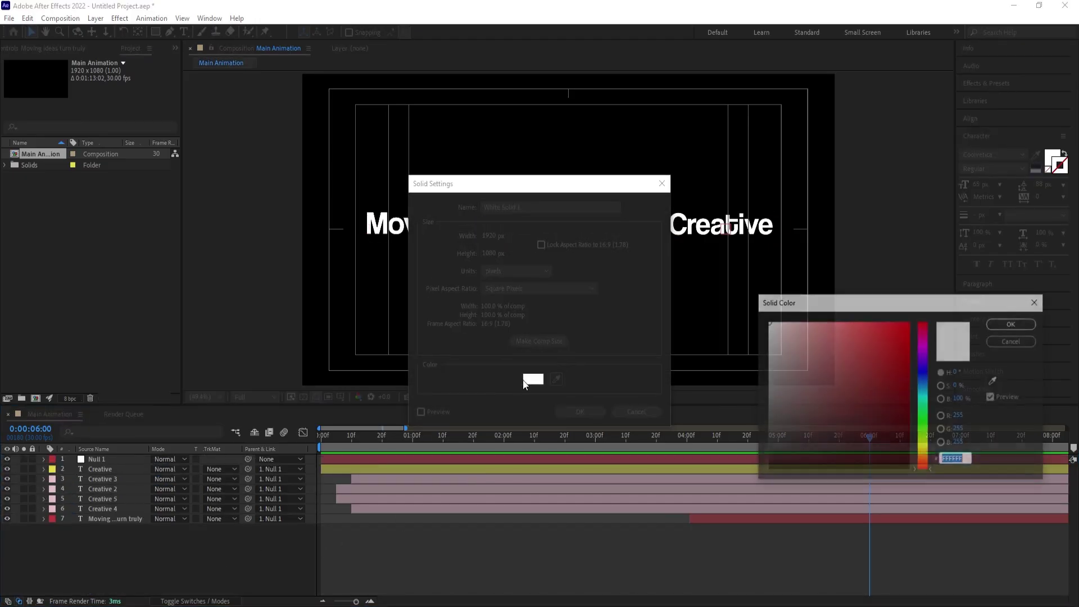
left_click(804, 448)
key("Return")
key("Return")
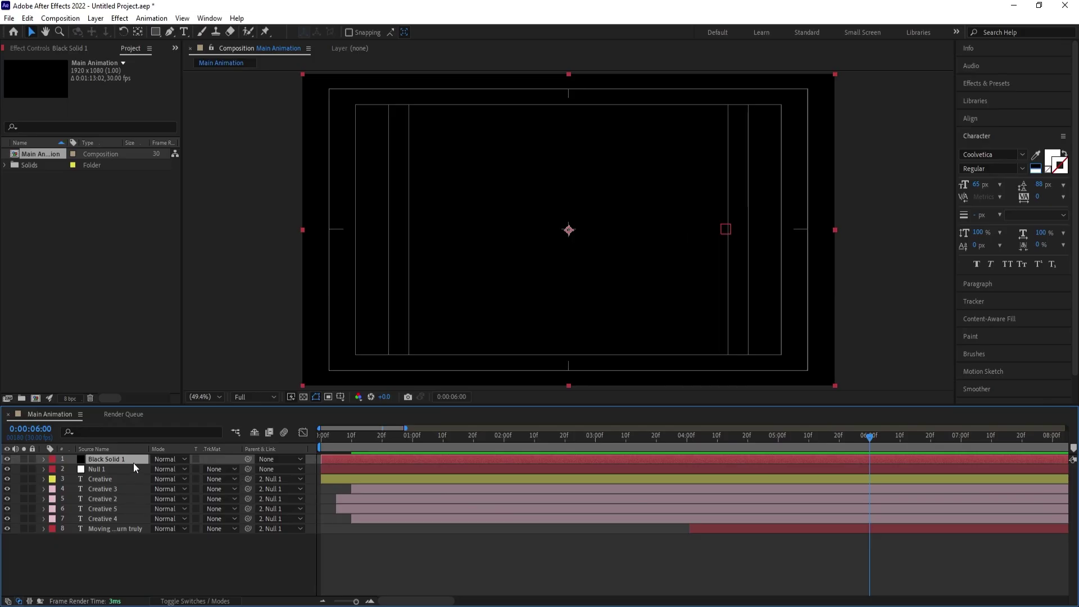
left_click_drag(133, 463, 134, 556)
Step: Preview the animation from the start and end the work area at about 0:00:06:02
key("space")
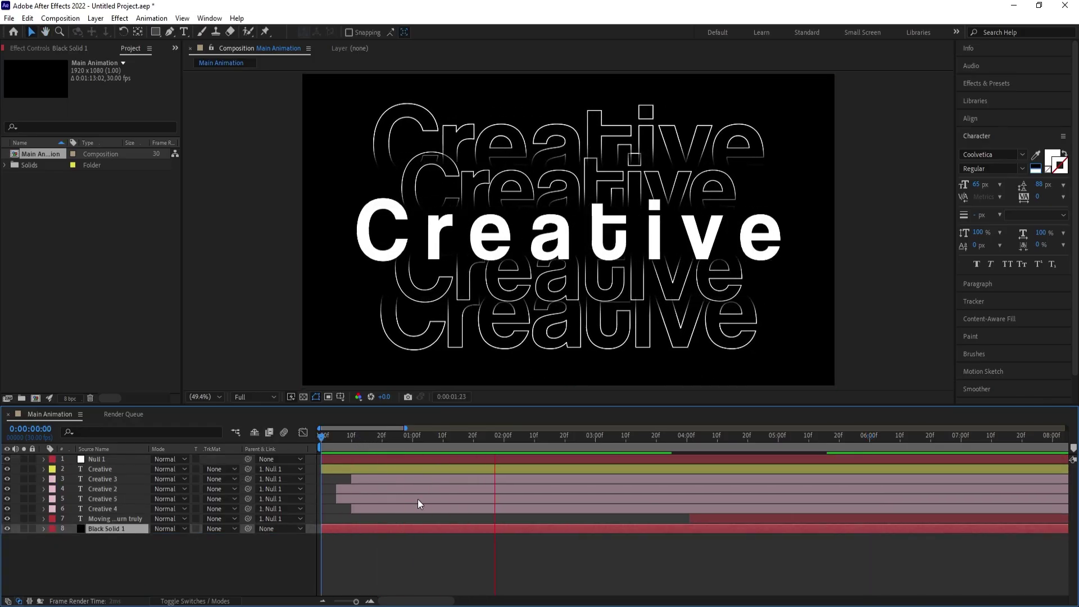
key("minus")
key("minus")
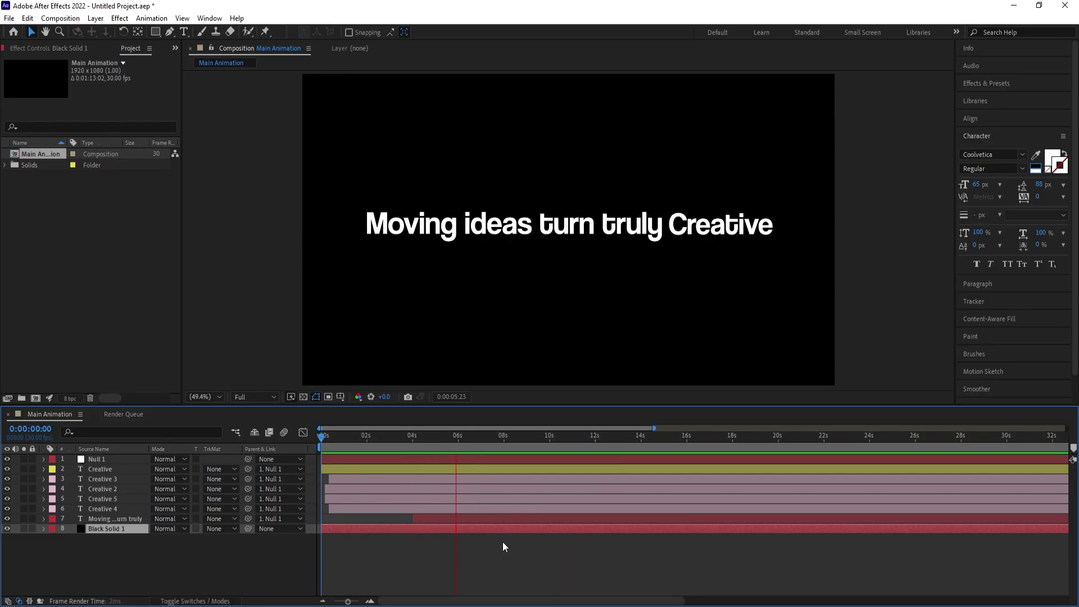
left_click(466, 558)
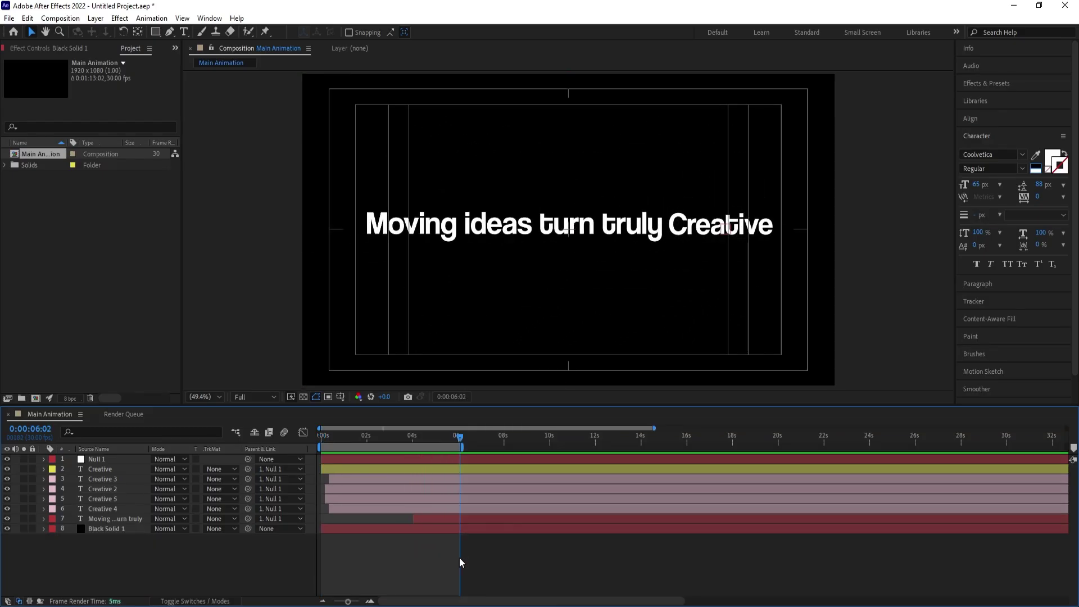
Step: Add an adjustment layer above all other layers and apply the Tint effect to it
right_click(212, 555)
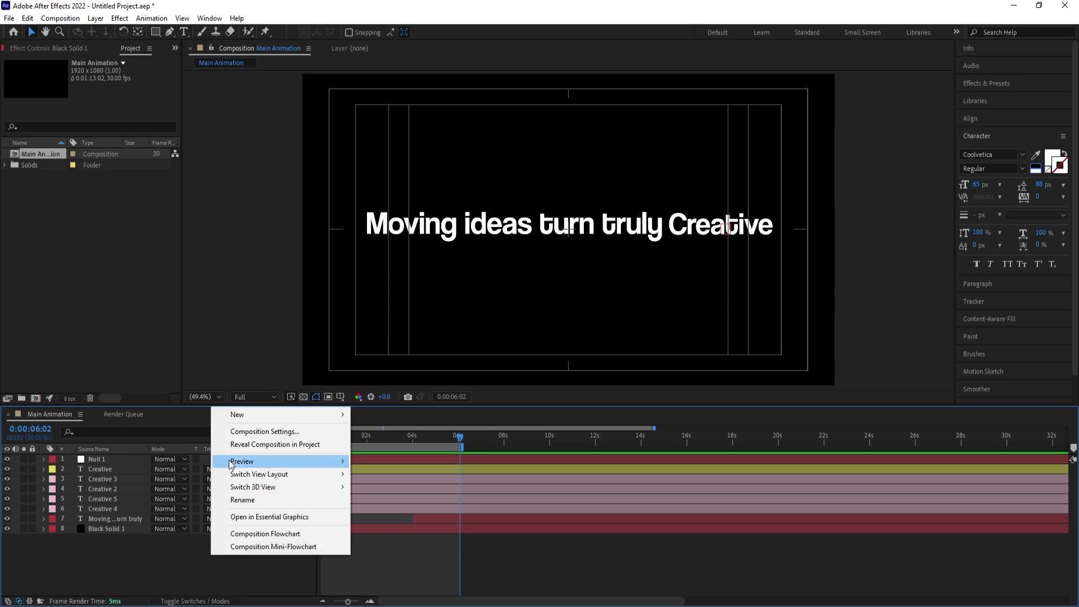
mouse_move(235, 416)
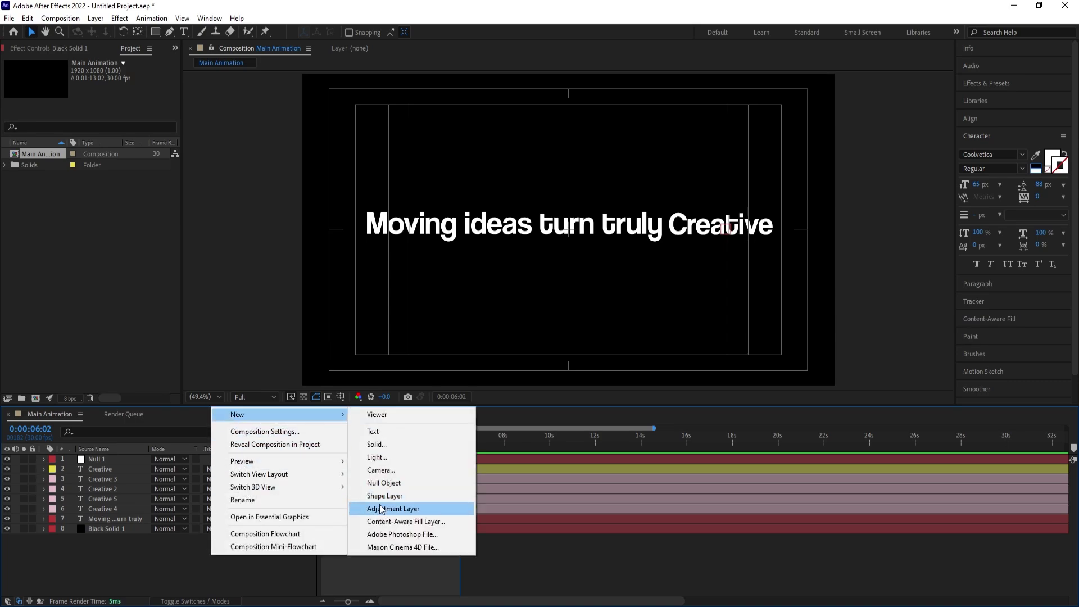
left_click(382, 509)
left_click(981, 85)
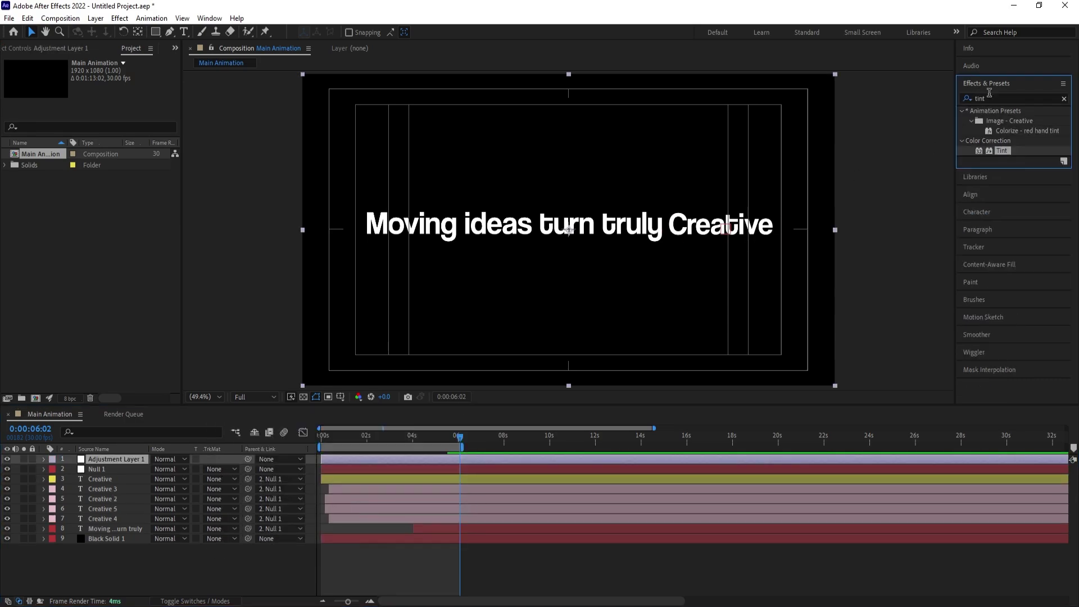
double_click(1001, 150)
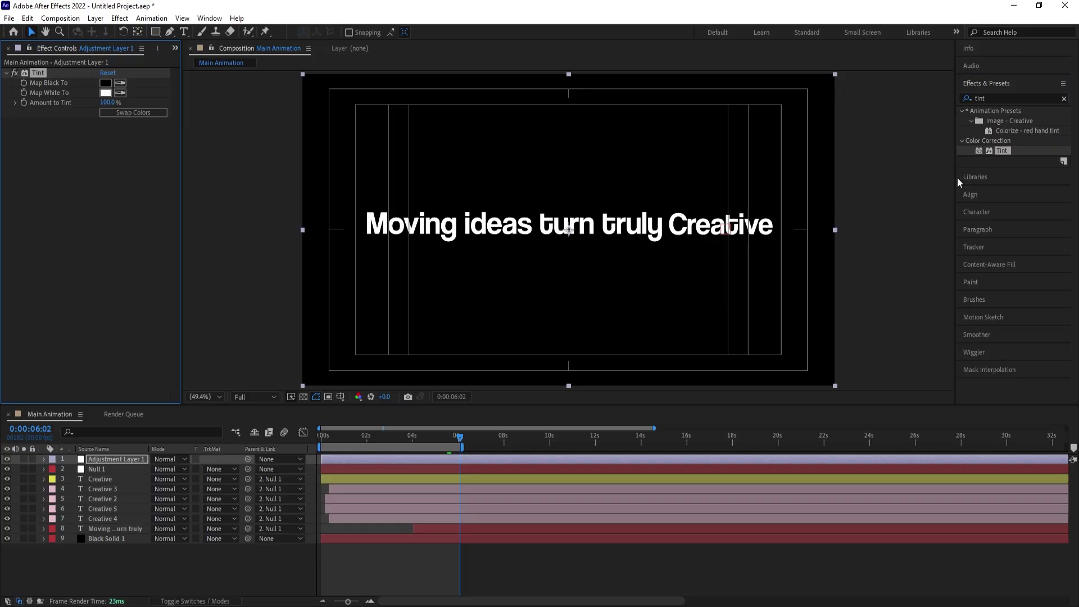
Step: Try swapping the Tint effect's black and white colors, swap them back, and preview the animation from the start
left_click(150, 113)
left_click(150, 113)
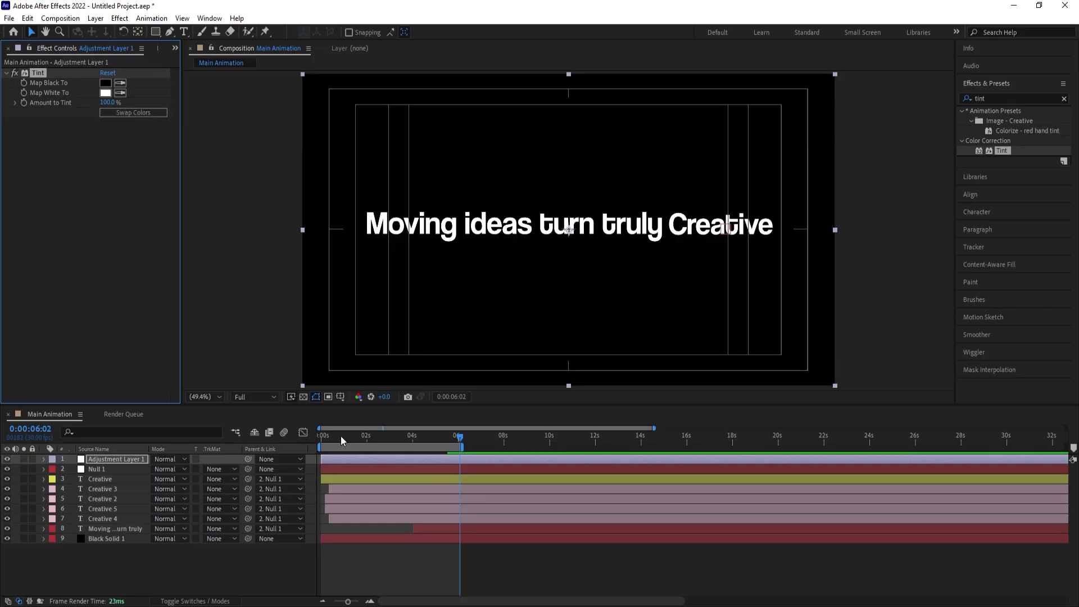
key("space")
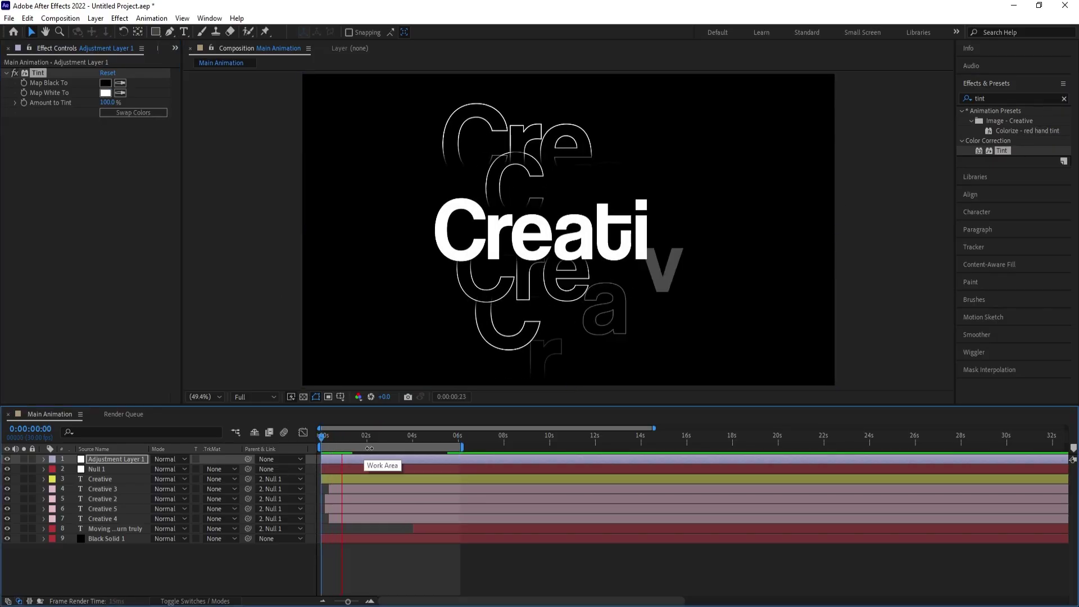